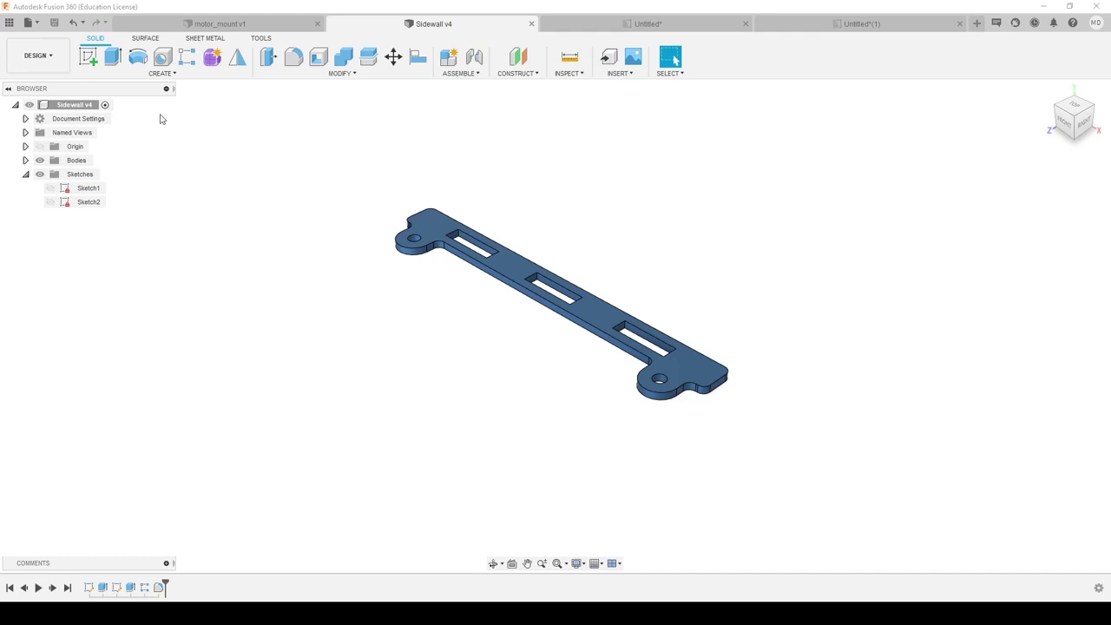
click(50, 66)
mouse_move(57, 209)
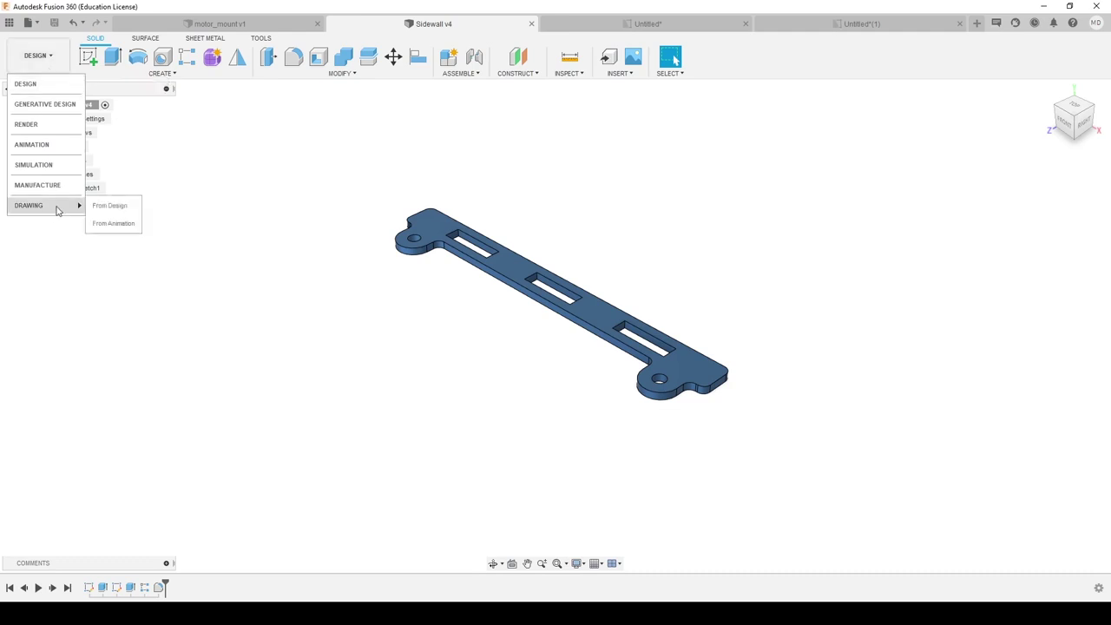
click(106, 207)
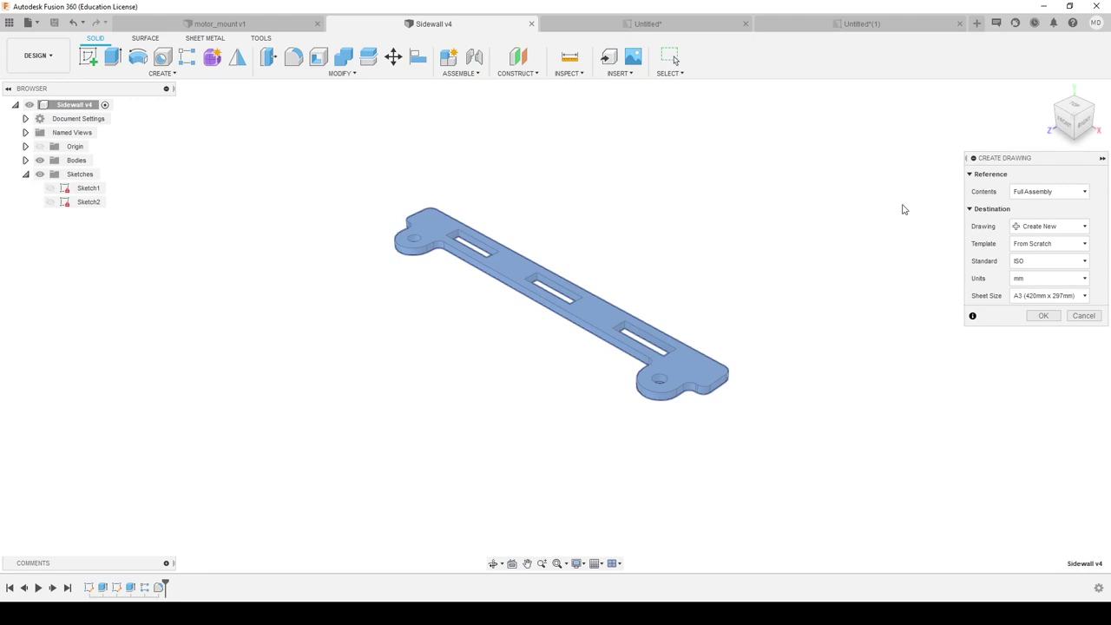
click(1052, 264)
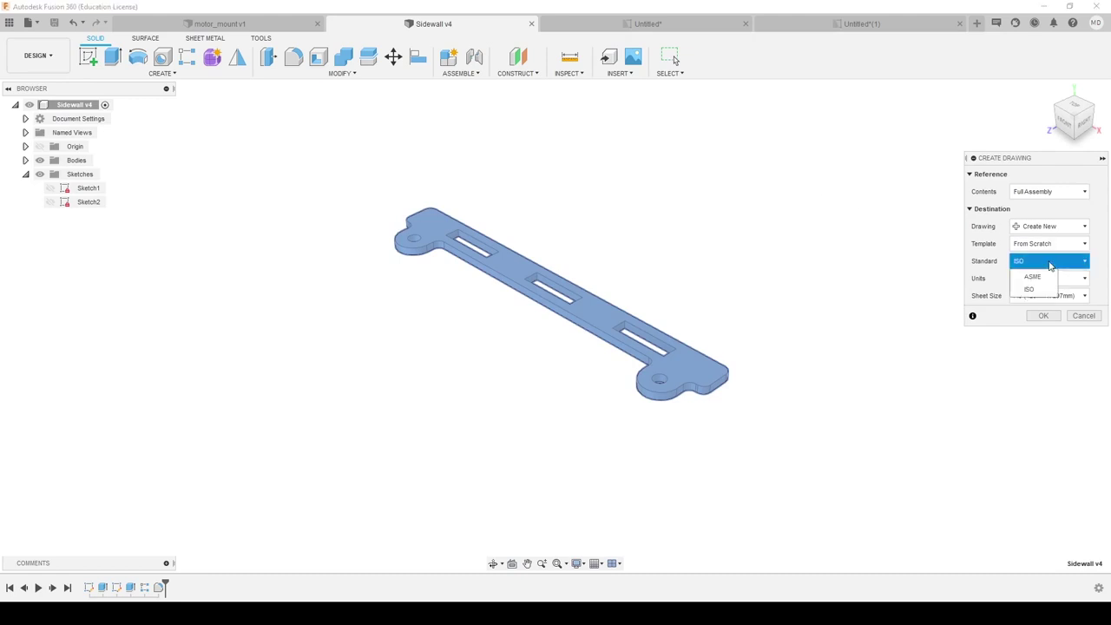
click(1041, 282)
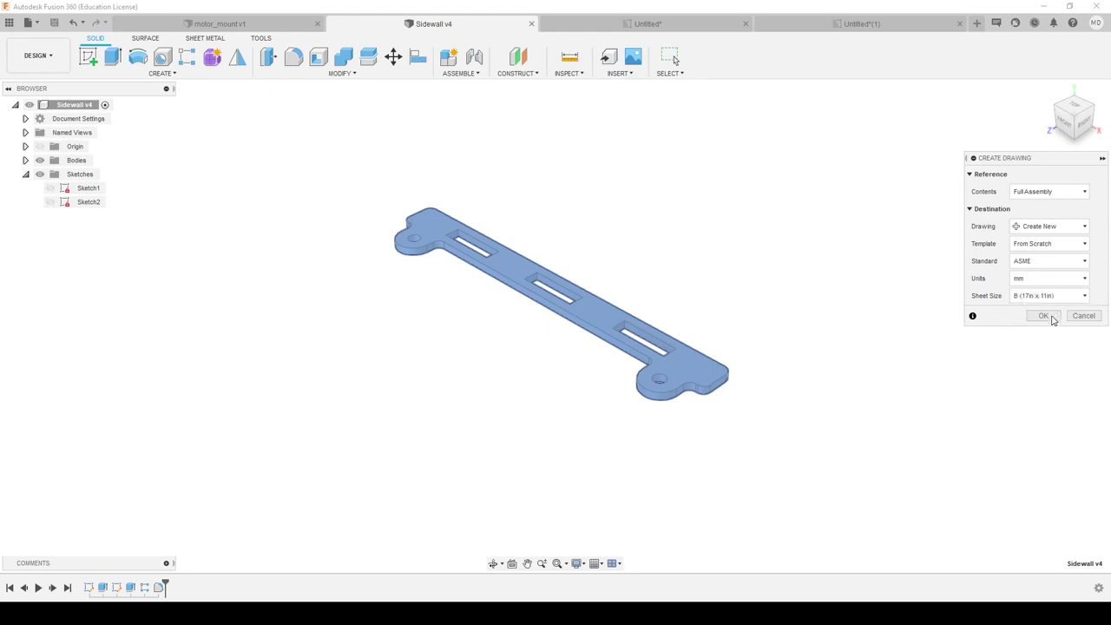
click(1084, 317)
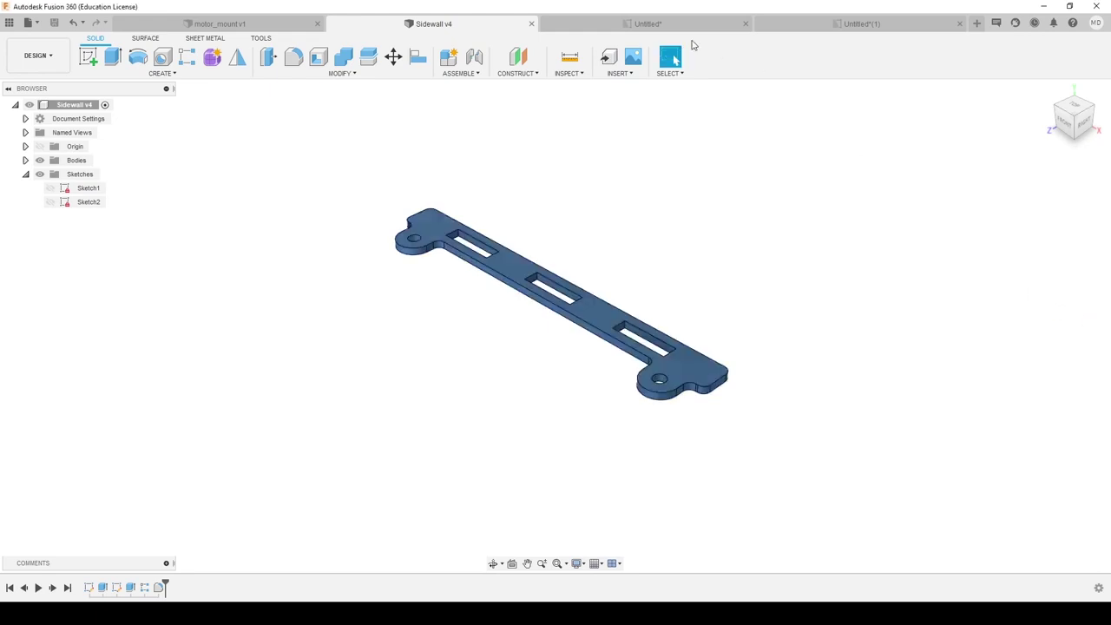
In the open untitled Sidewall drawing, place a base view of the part in TOP orientation at 1:1 scale
click(676, 31)
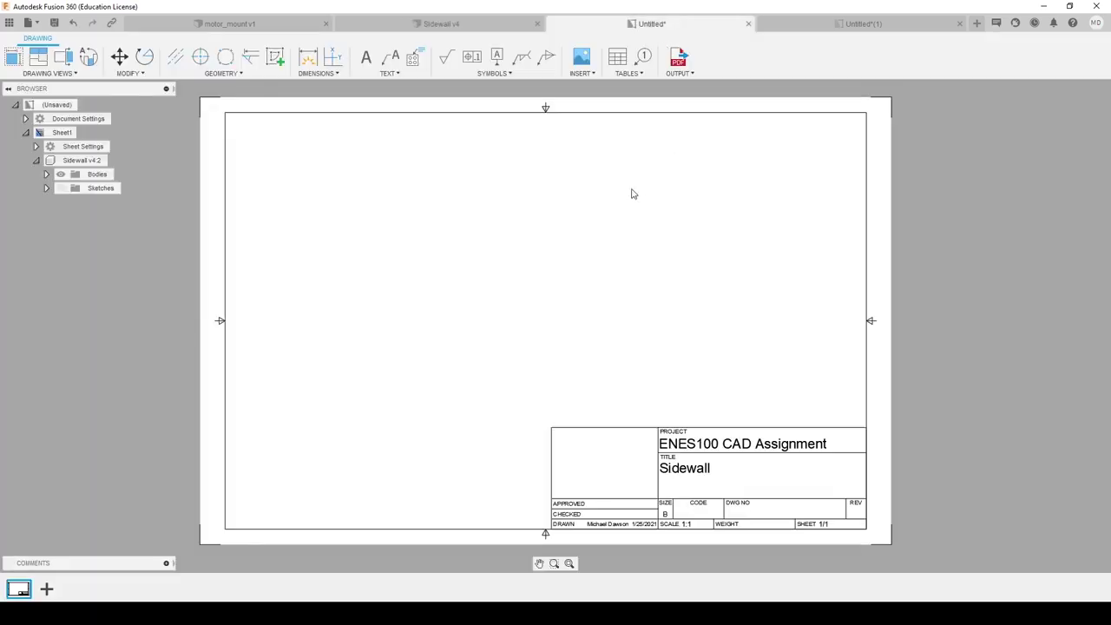
click(13, 57)
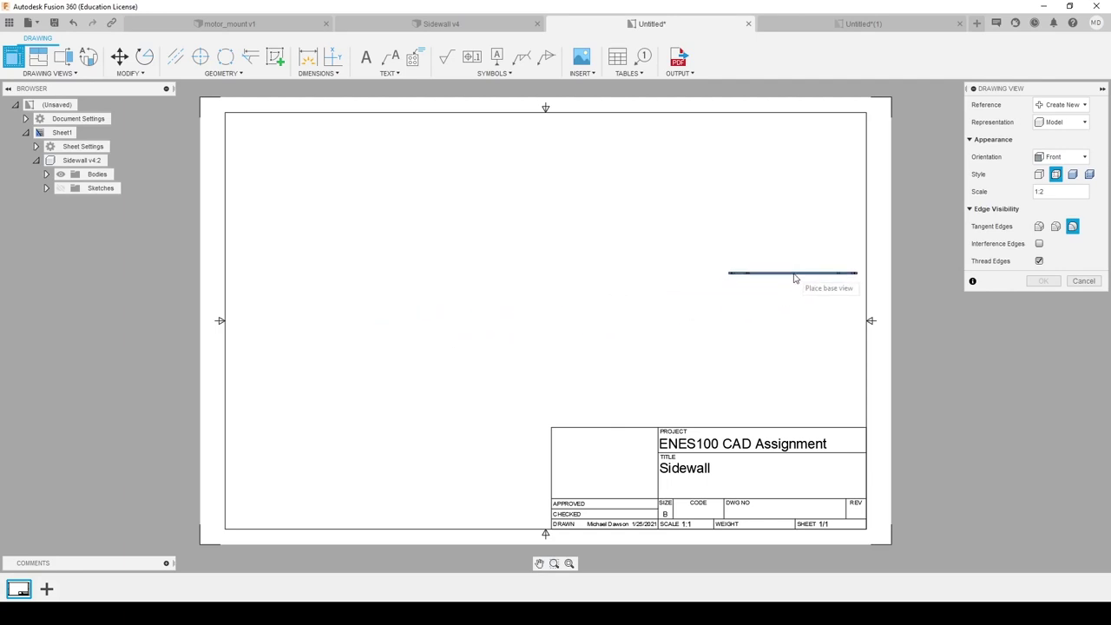
click(1039, 159)
click(1057, 179)
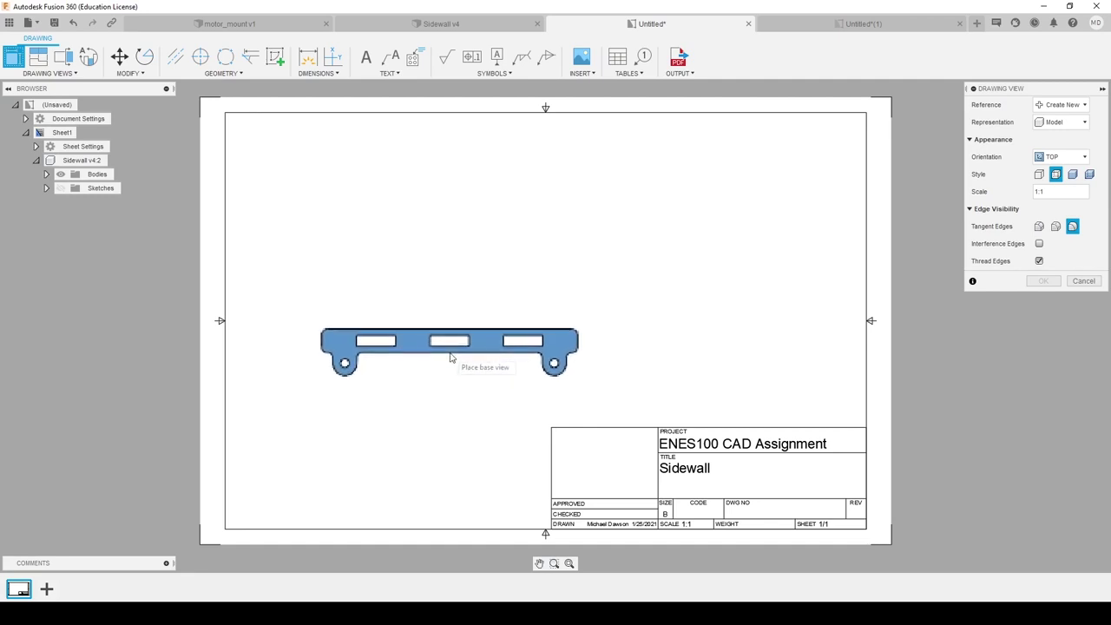
click(441, 352)
click(1044, 281)
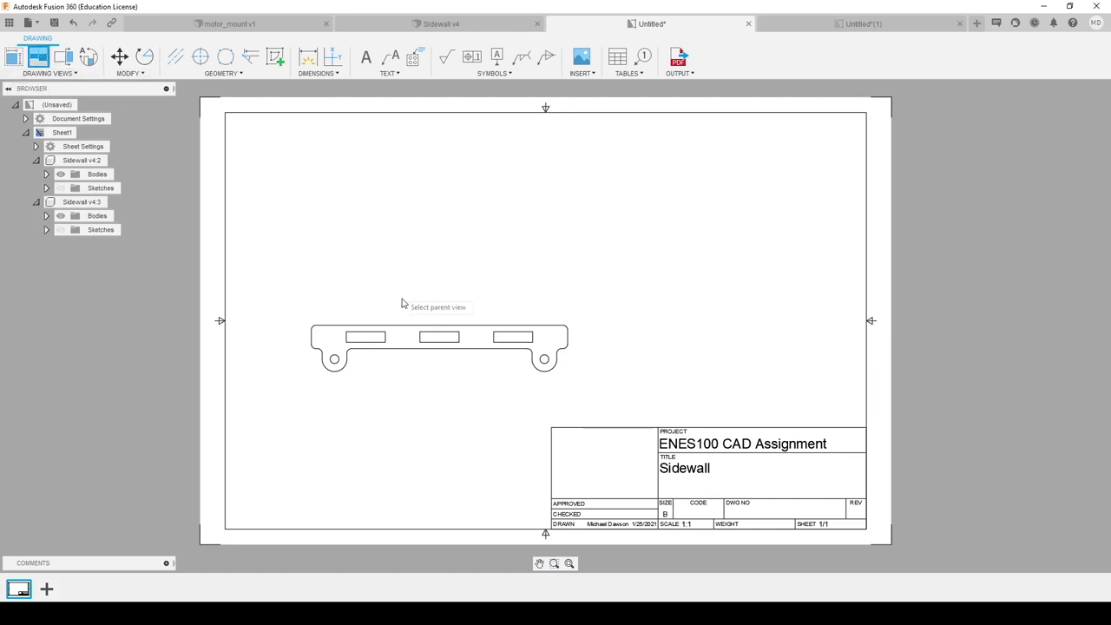
Create three projected views from the base view: one above it, one to its right, and an isometric diagonally up to the right
click(409, 348)
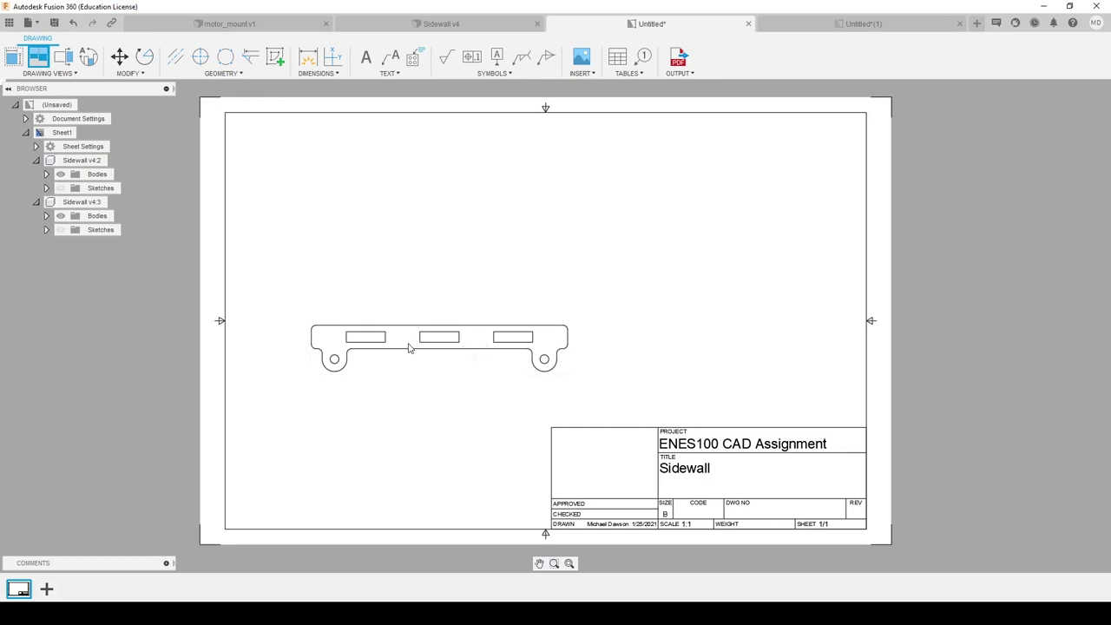
click(412, 185)
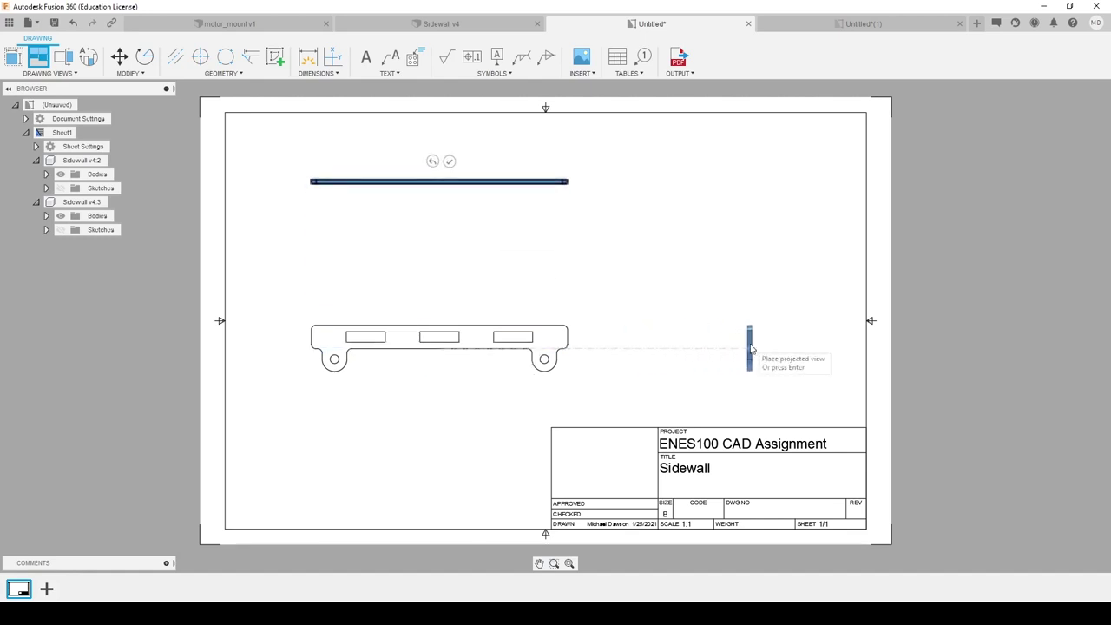
click(753, 347)
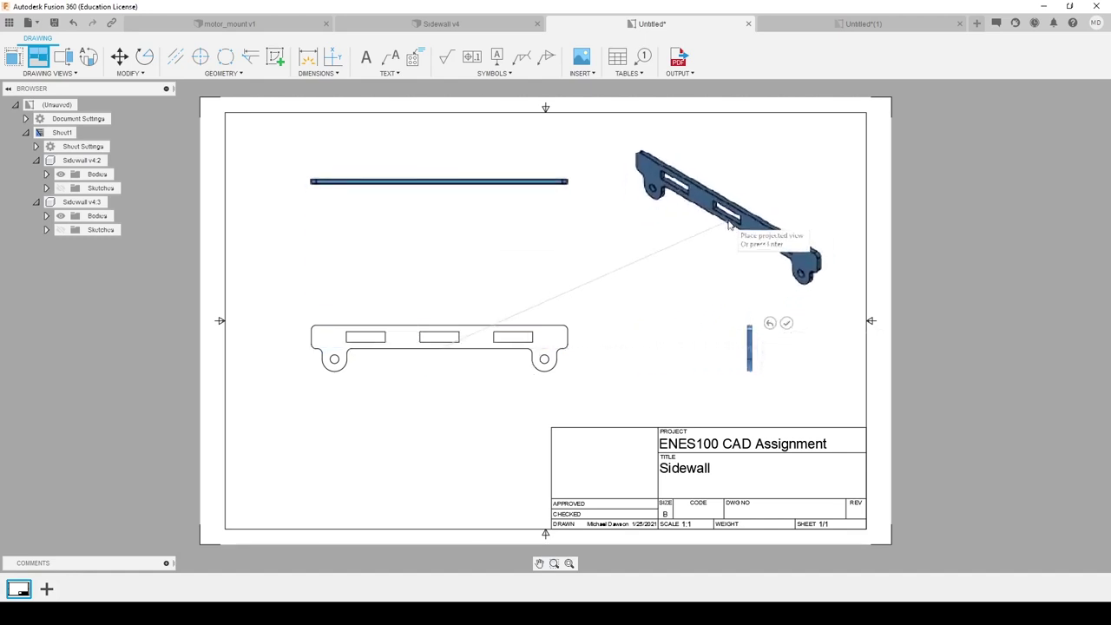
click(728, 224)
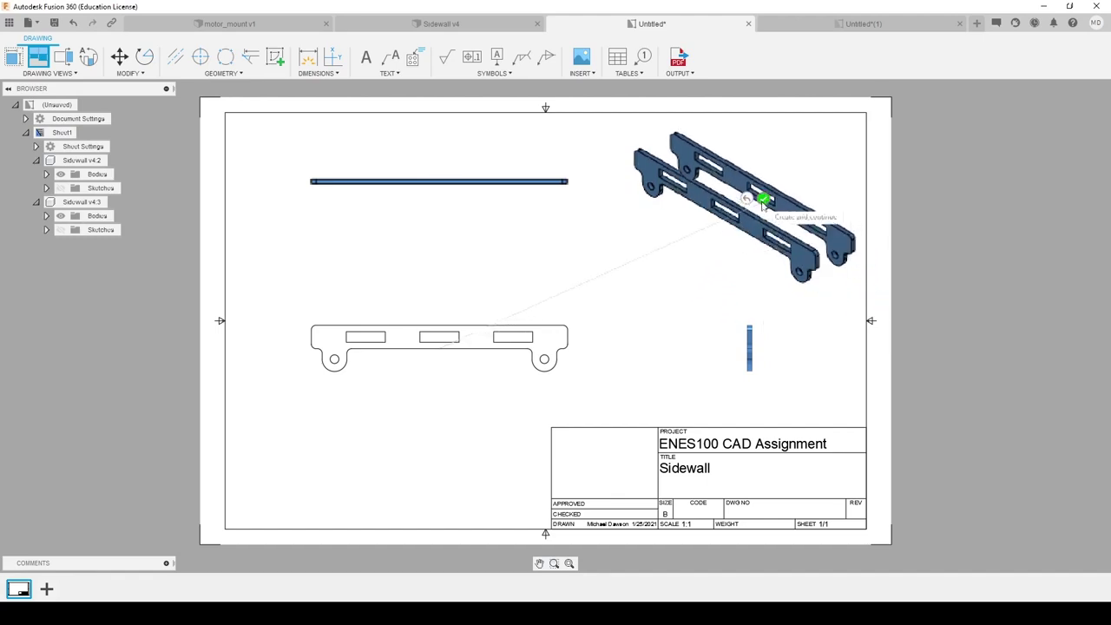
click(766, 210)
click(785, 186)
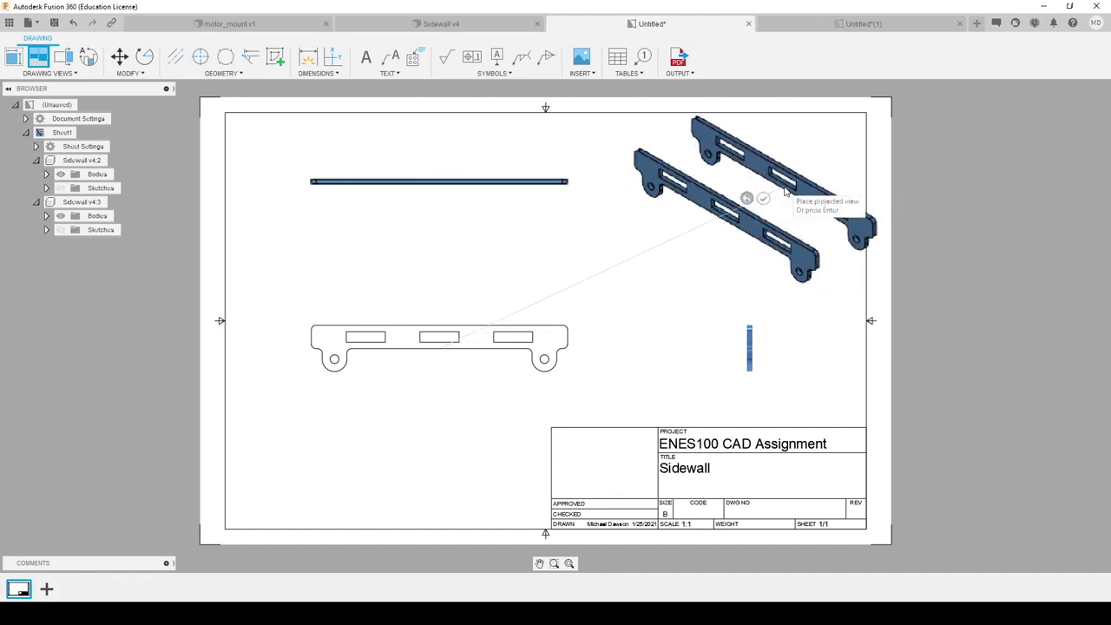
click(764, 198)
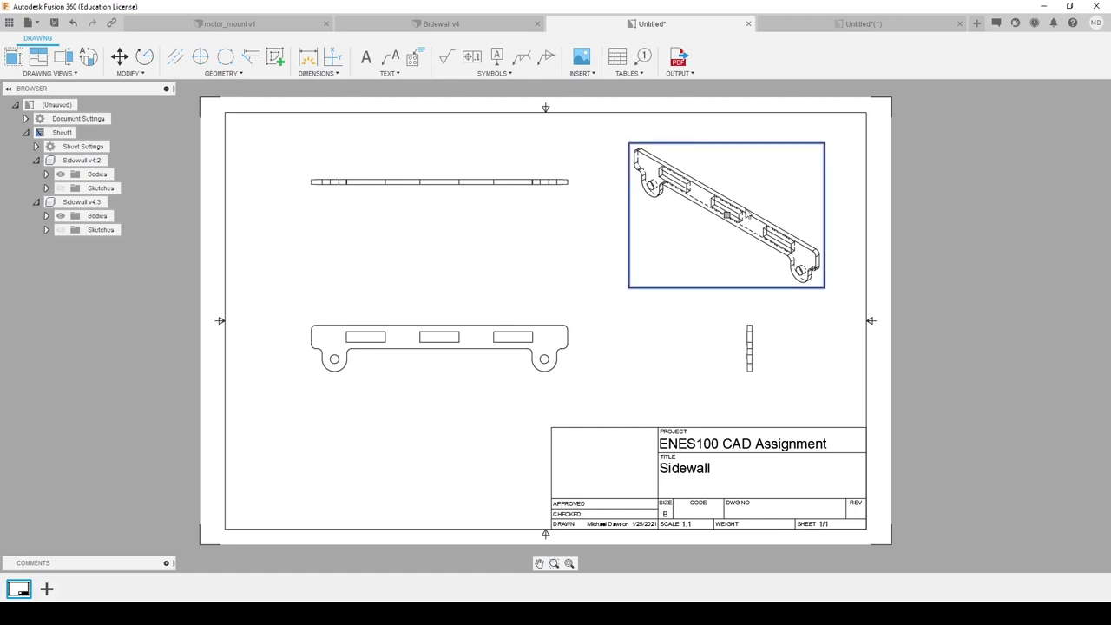
Set the isometric view's style to Shaded
right_click(745, 211)
click(789, 188)
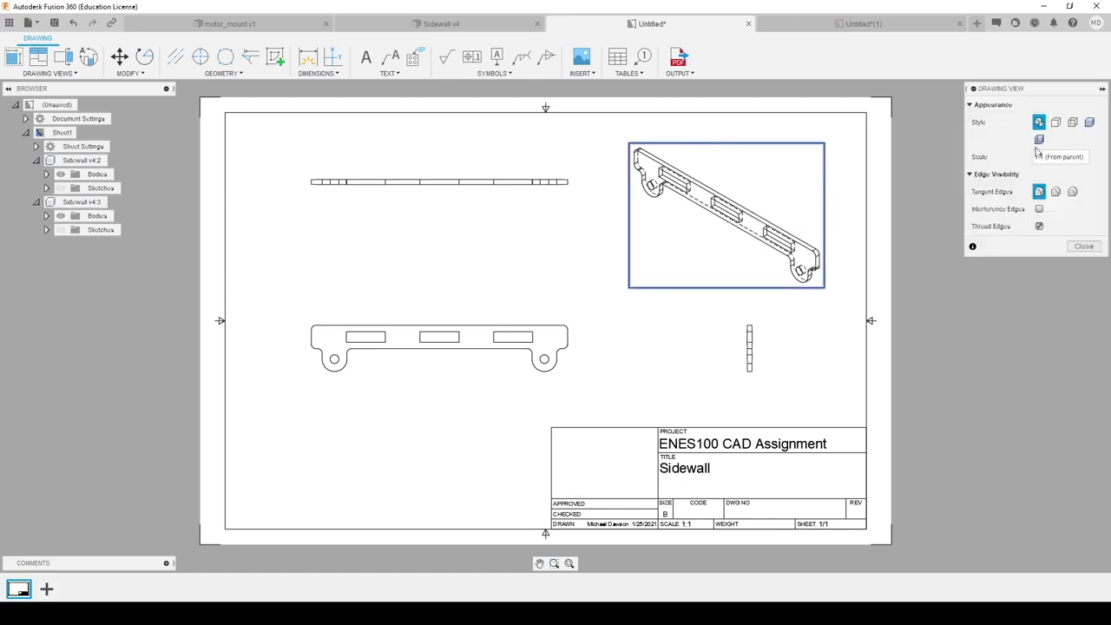
click(1091, 122)
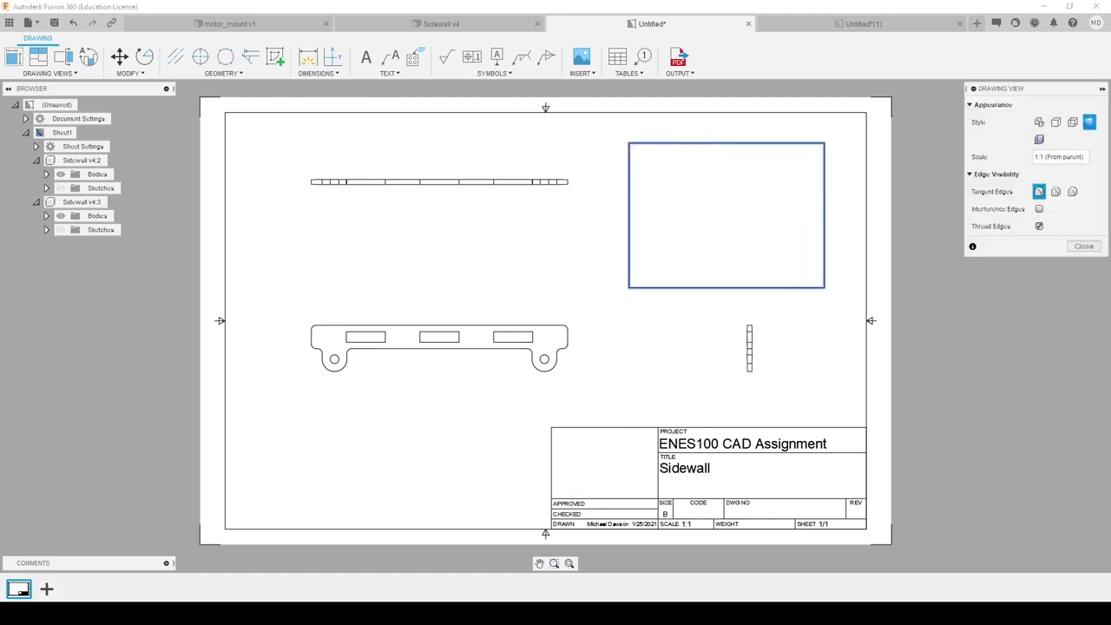
click(1083, 246)
click(720, 247)
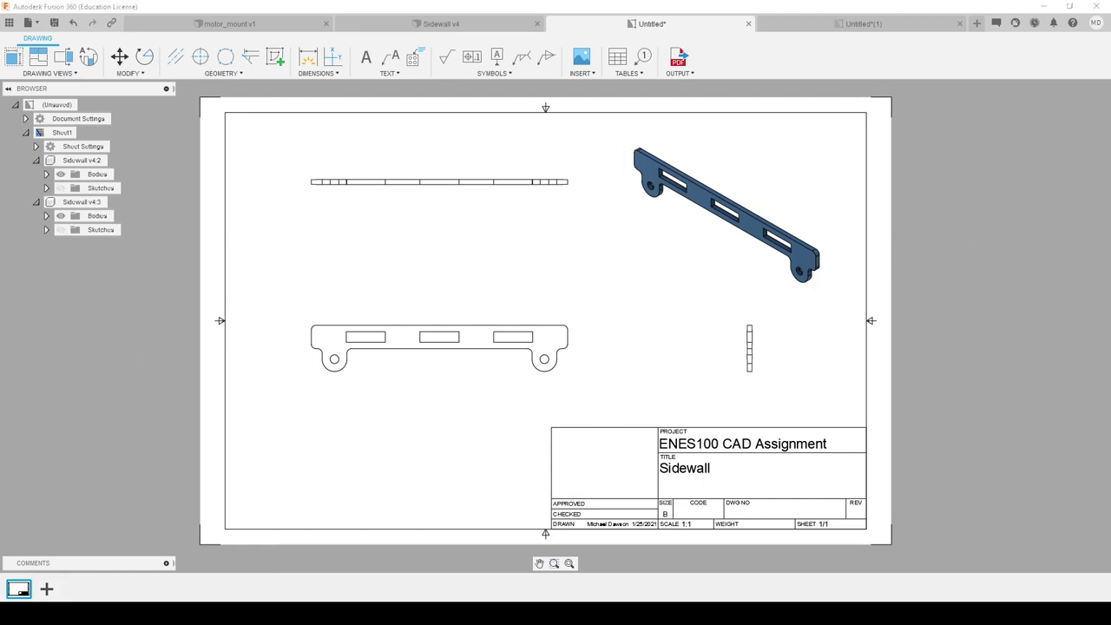
Dimension the sidewall's overall length in the upper projected view, placing the dimension above the part
click(309, 59)
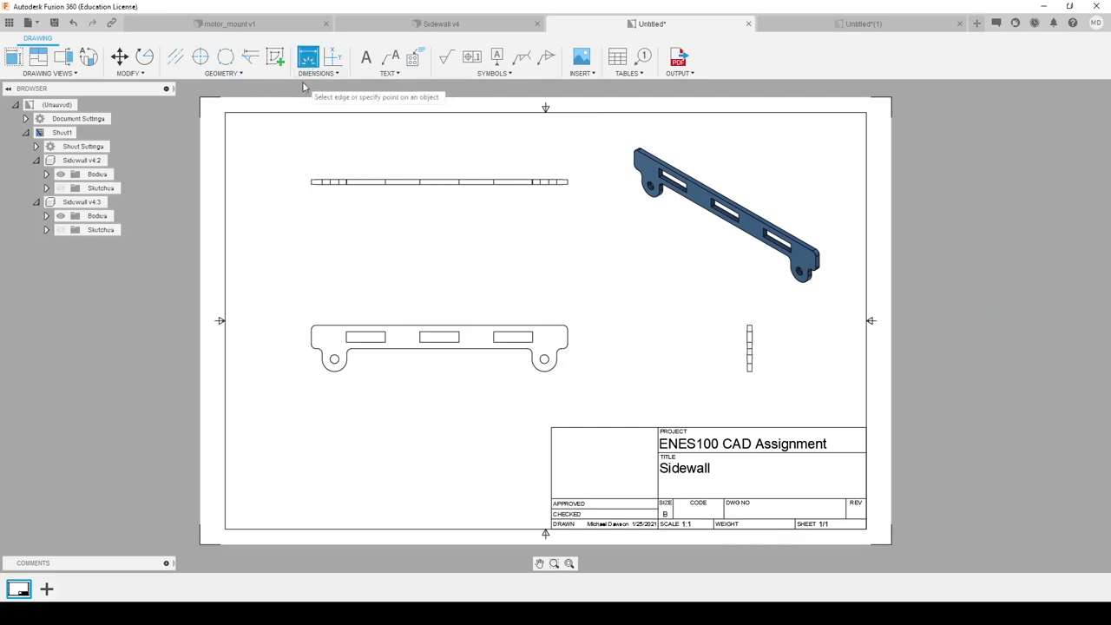
click(311, 182)
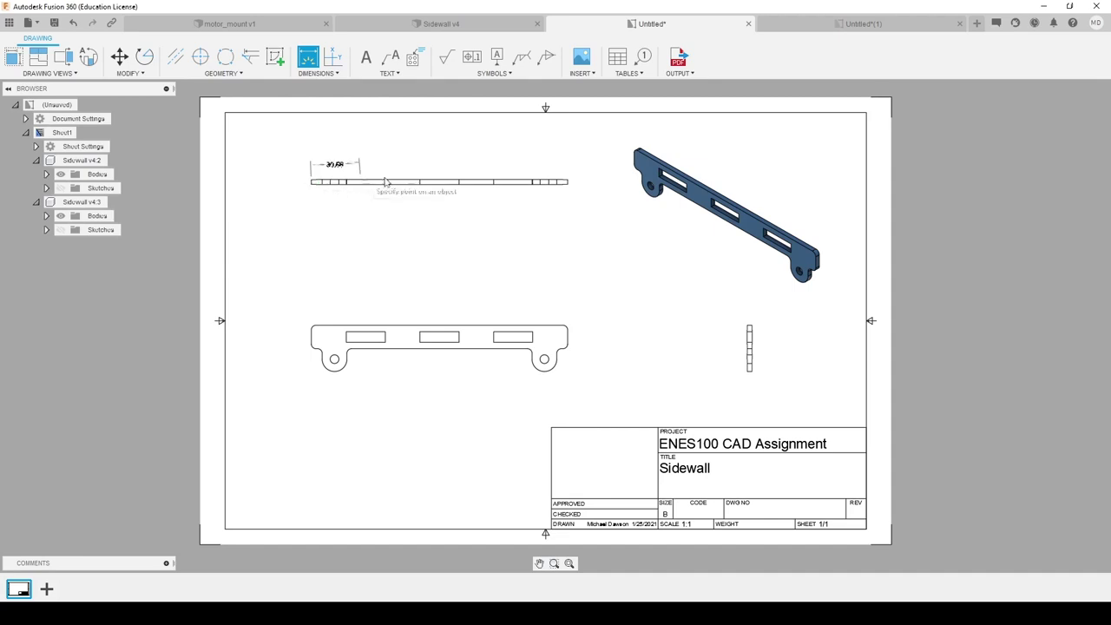
click(568, 182)
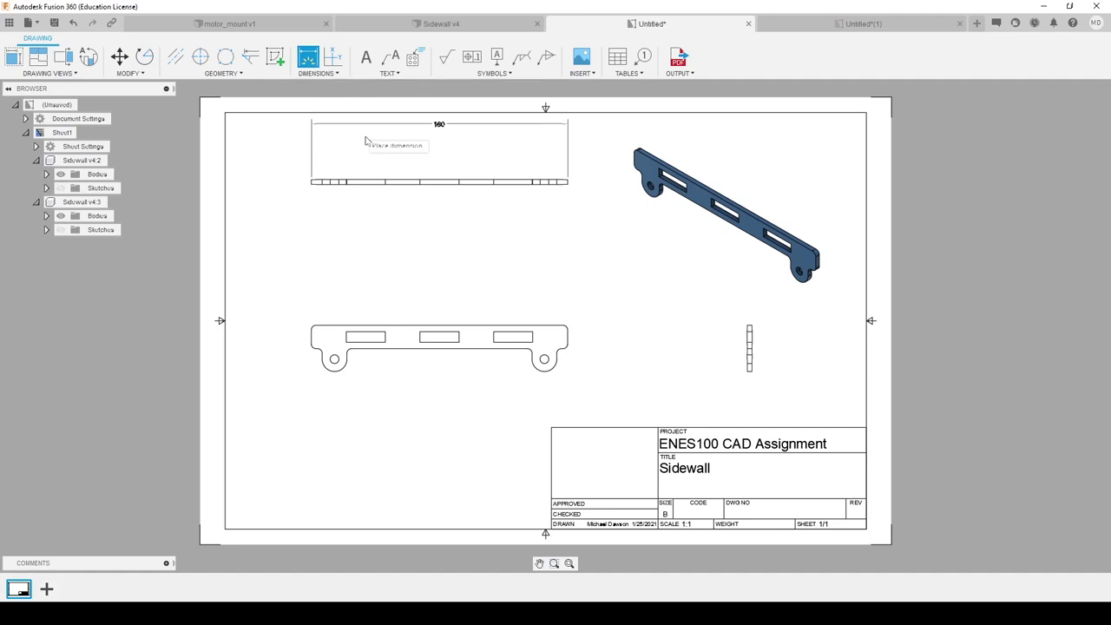
click(445, 157)
Dimension the height of the main bar in the base view, placing it beyond the part's left end
middle_drag(597, 243, 543, 228)
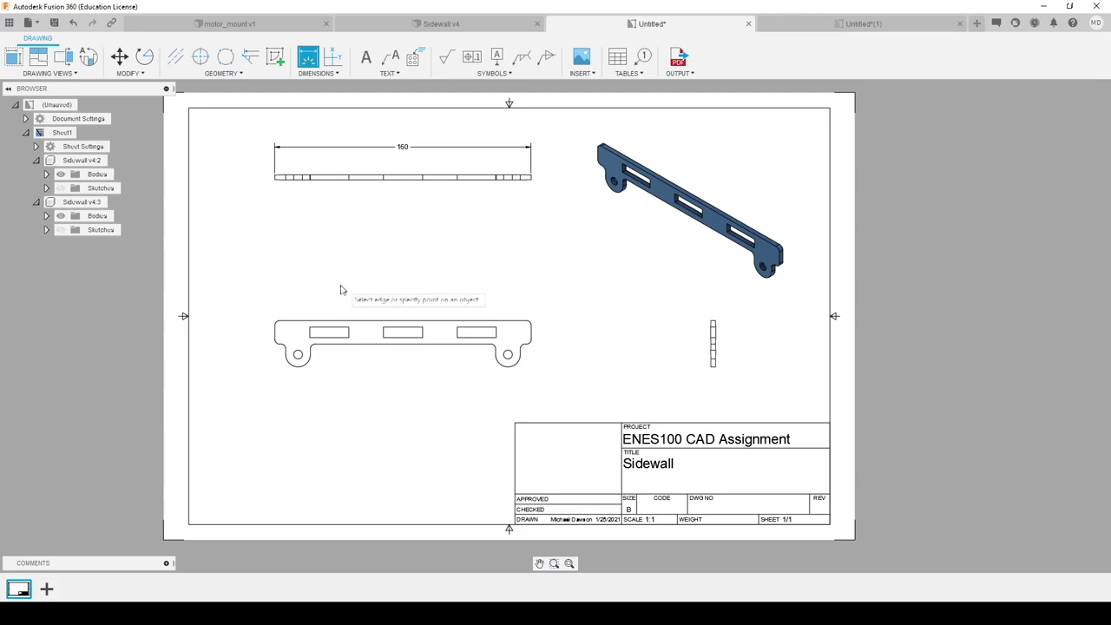
click(279, 323)
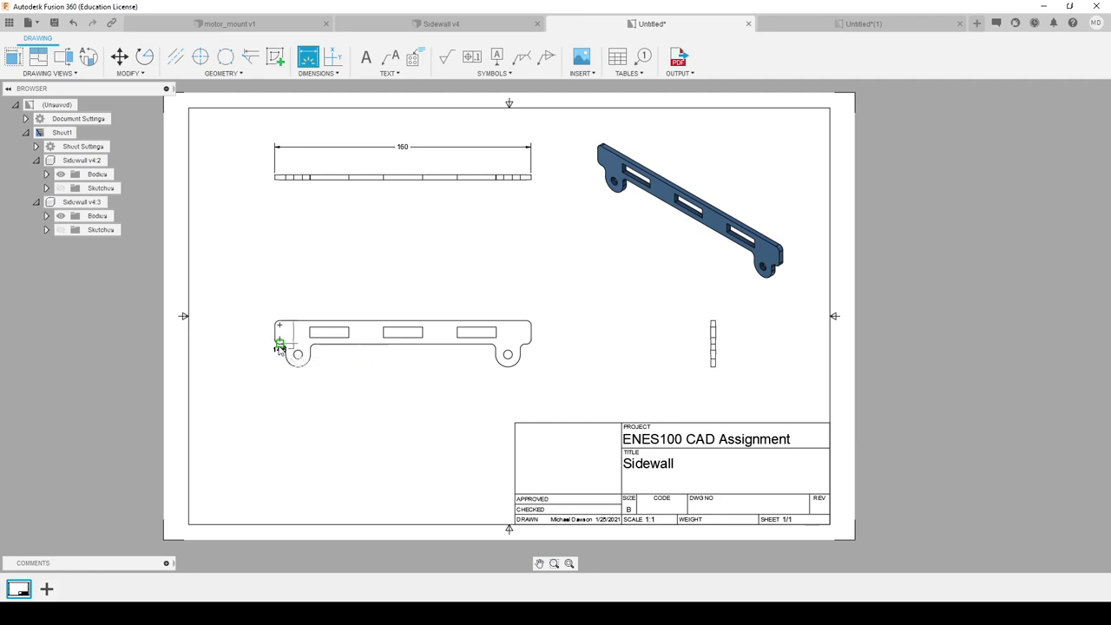
click(254, 349)
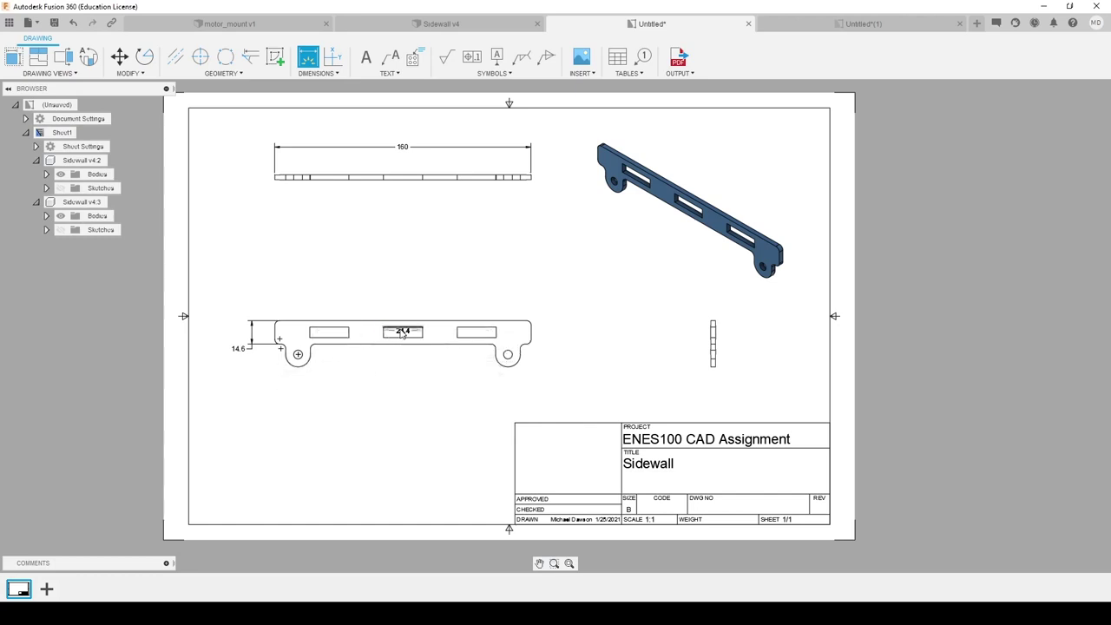
Dimension the middle slot's length and the gap between the middle and right slots, placing both above the base view
click(403, 333)
click(405, 306)
scroll(445, 330, up, 2)
click(420, 335)
click(459, 338)
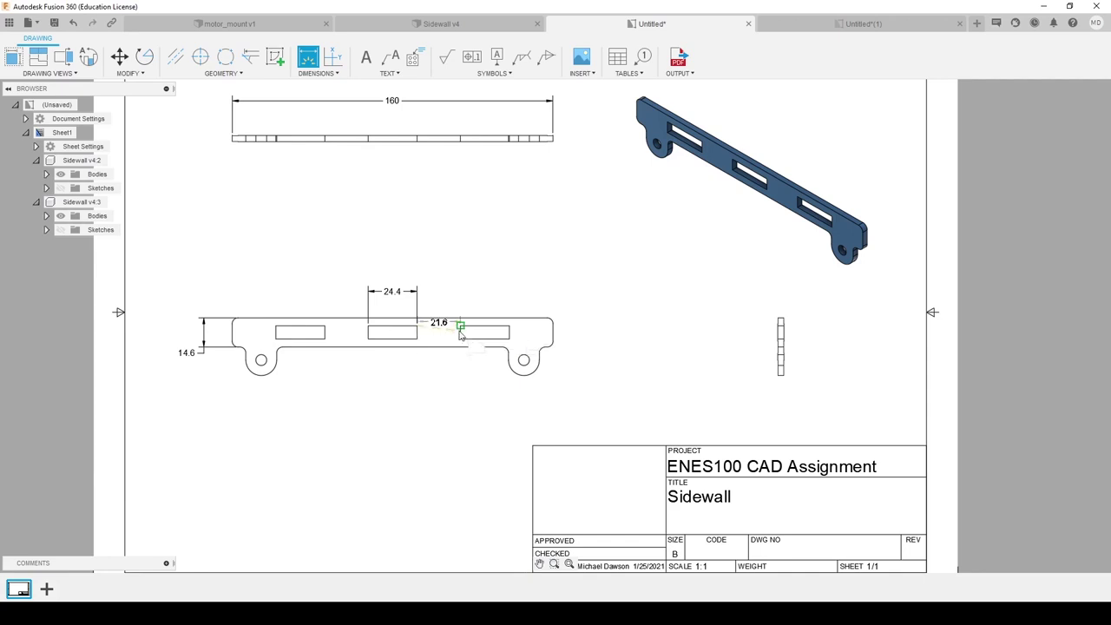
click(436, 300)
Dimension the right slot's offset from the bar's upper edge and the slot's height, placing both to the right of the part
mouse_move(519, 303)
middle_down()
mouse_move(509, 286)
mouse_move(495, 289)
middle_up()
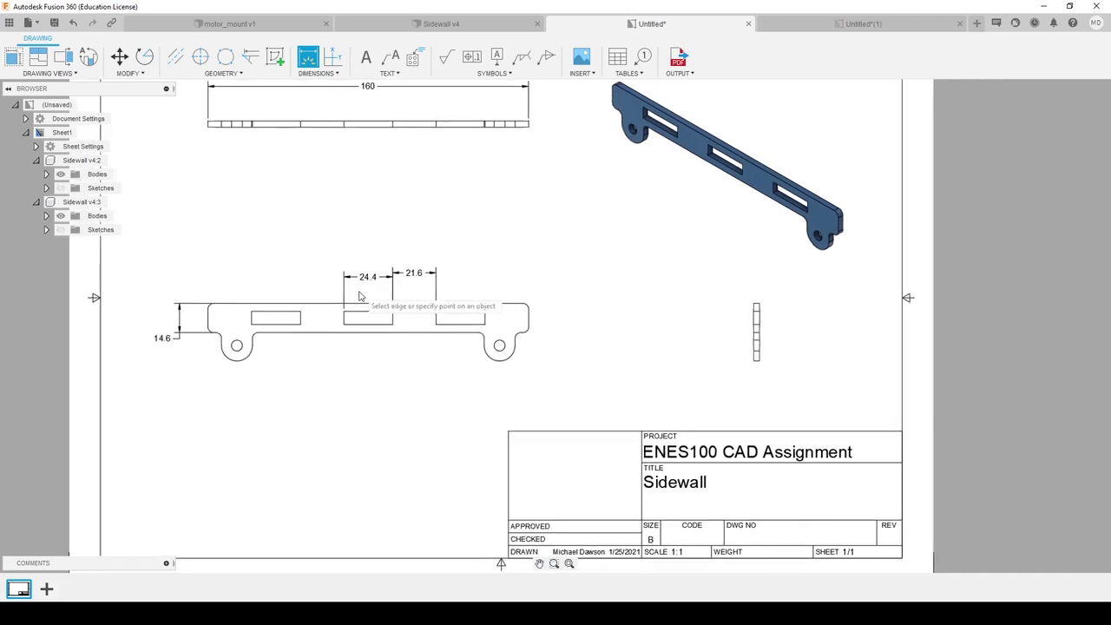
scroll(548, 319, up, 1)
click(477, 310)
click(520, 304)
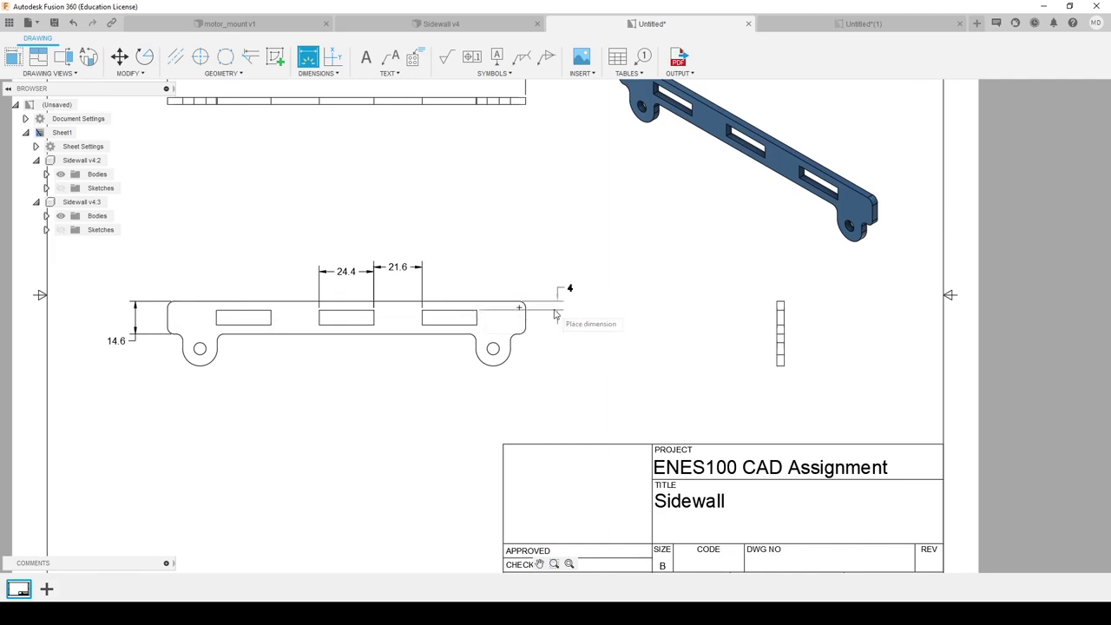
click(556, 315)
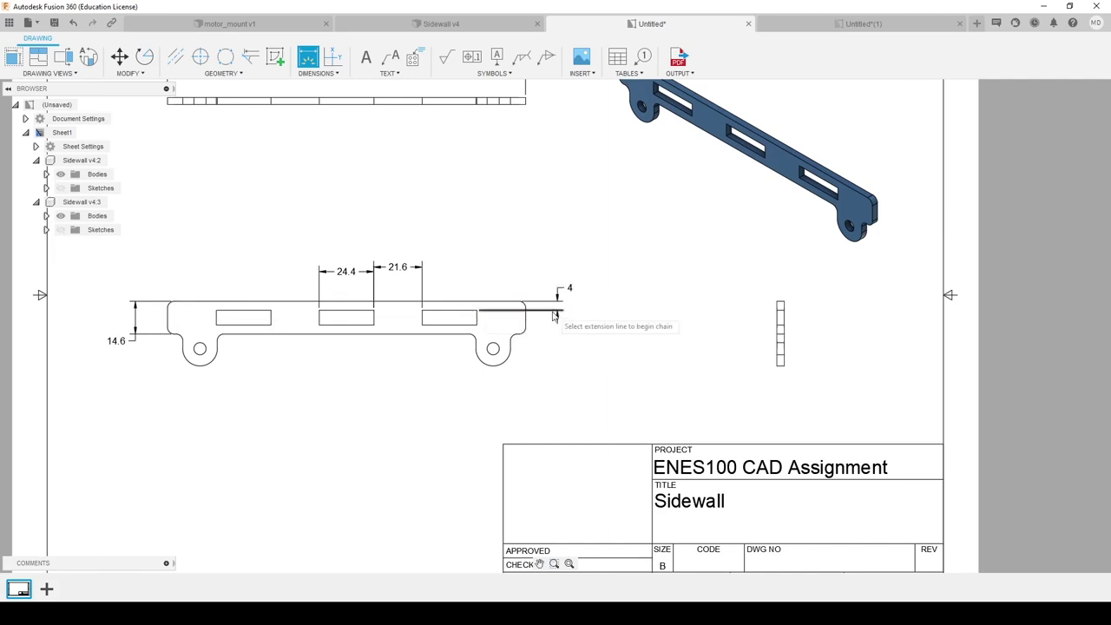
scroll(478, 319, up, 3)
click(477, 318)
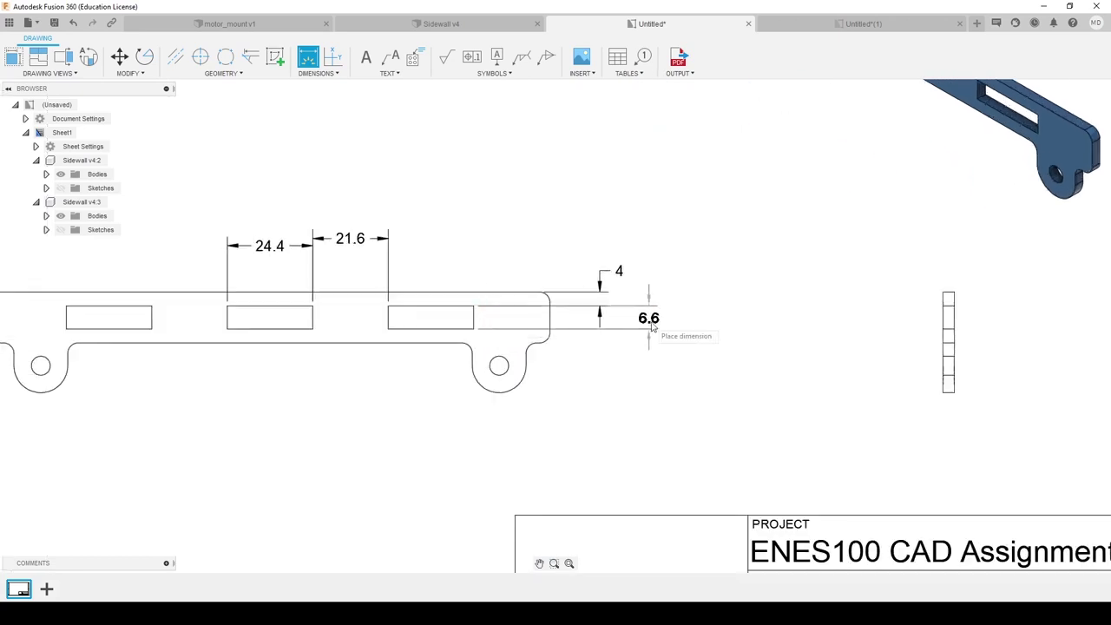
click(644, 326)
Add center marks to the left and right mounting holes in the base view
scroll(622, 339, down, 1)
middle_drag(373, 355, 527, 354)
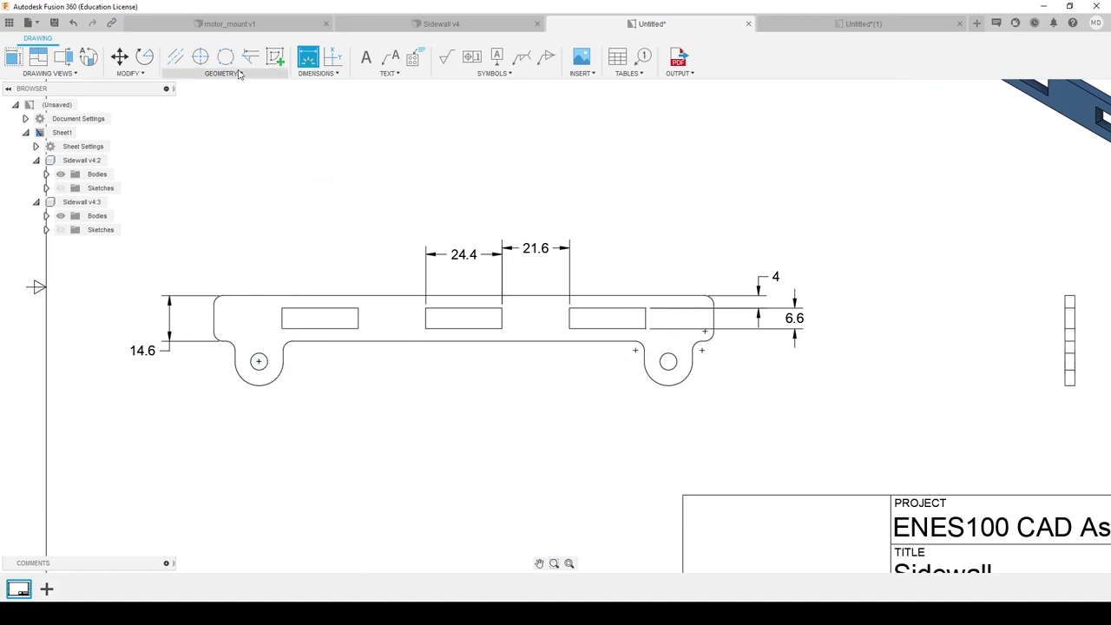
click(203, 61)
middle_drag(272, 179, 243, 174)
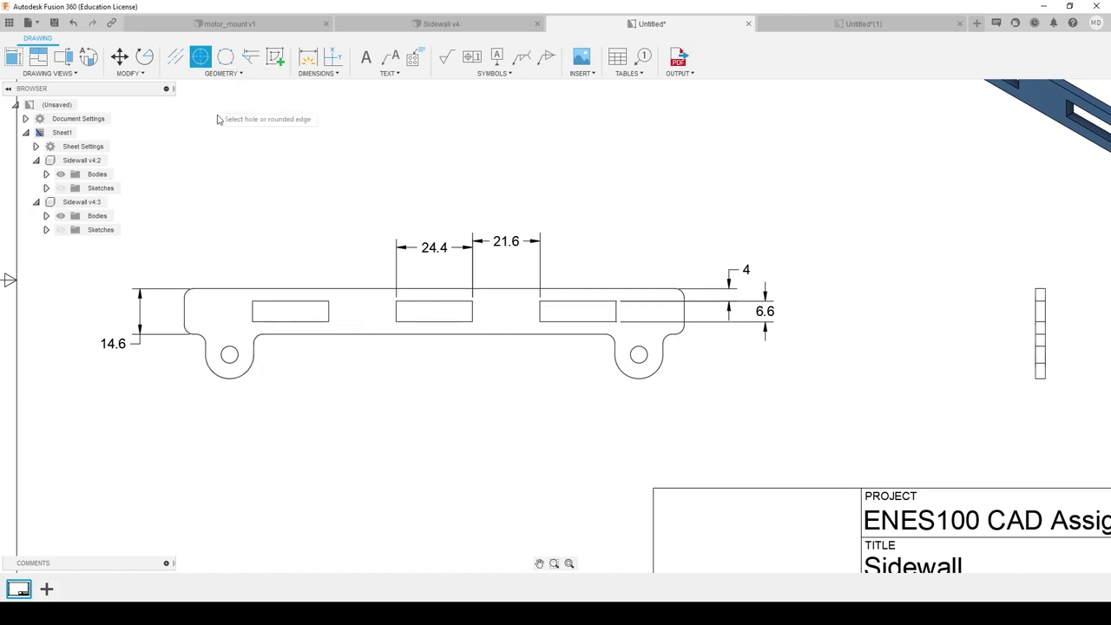
click(250, 375)
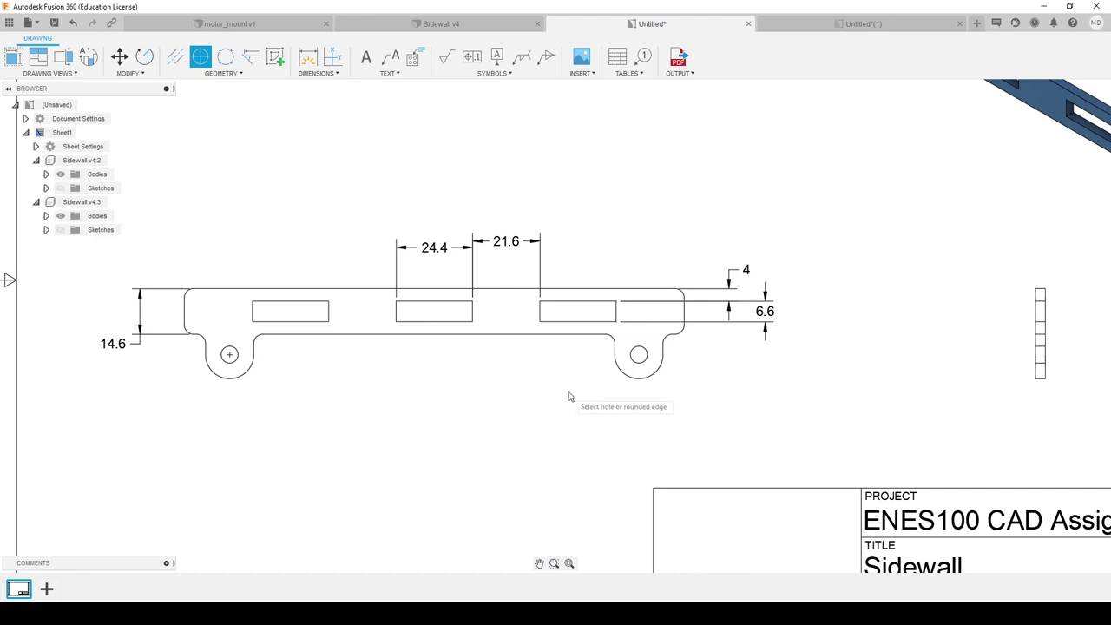
click(646, 381)
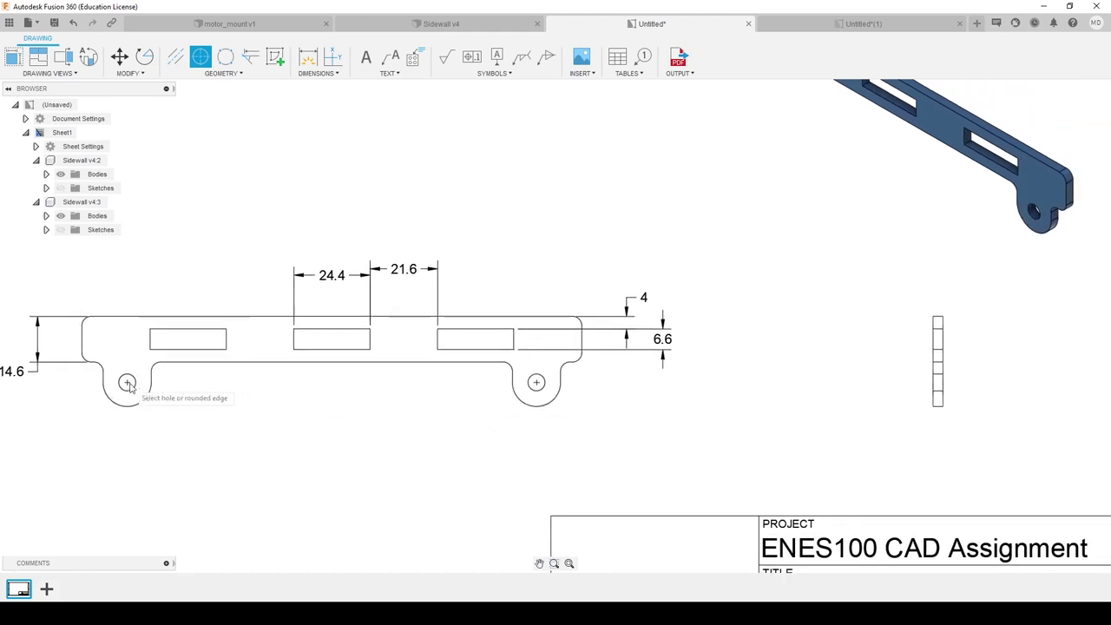
Add centerlines through both mounting holes in the top view and through the hole in the side view
middle_drag(192, 398, 223, 409)
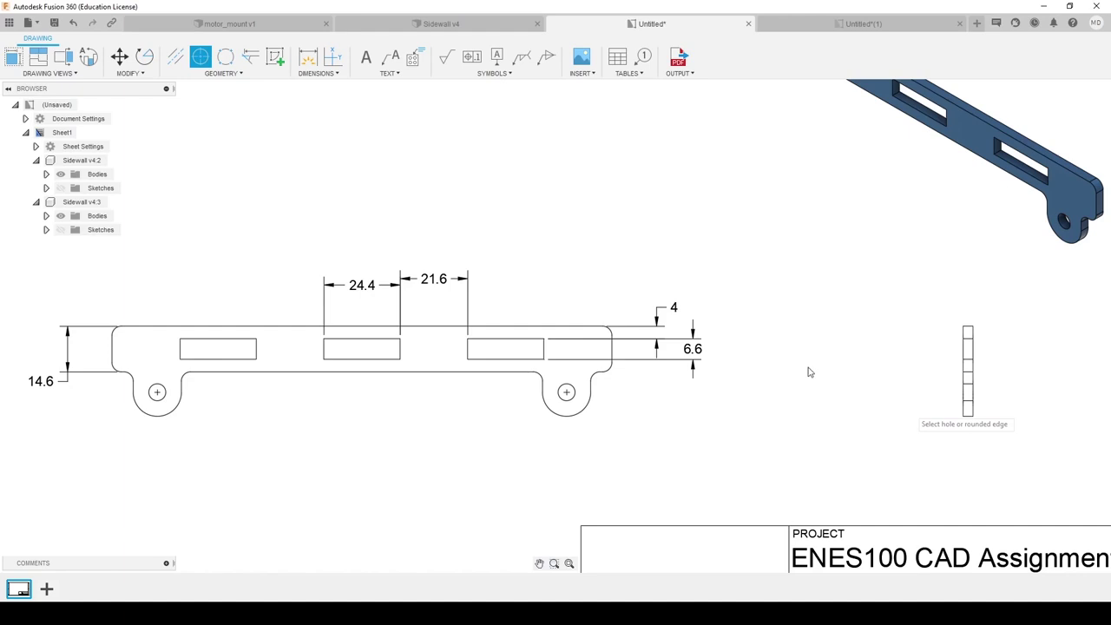
middle_drag(487, 235, 583, 339)
scroll(702, 281, down, 2)
middle_drag(688, 278, 640, 258)
click(174, 56)
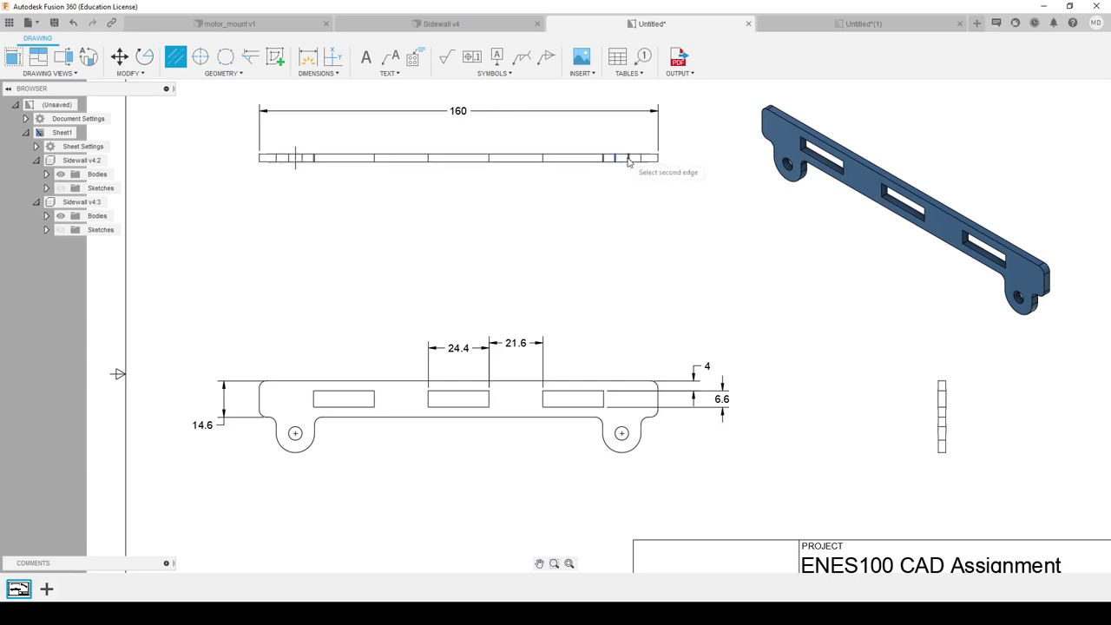
mouse_move(704, 241)
middle_down()
mouse_move(652, 216)
mouse_move(591, 214)
middle_up()
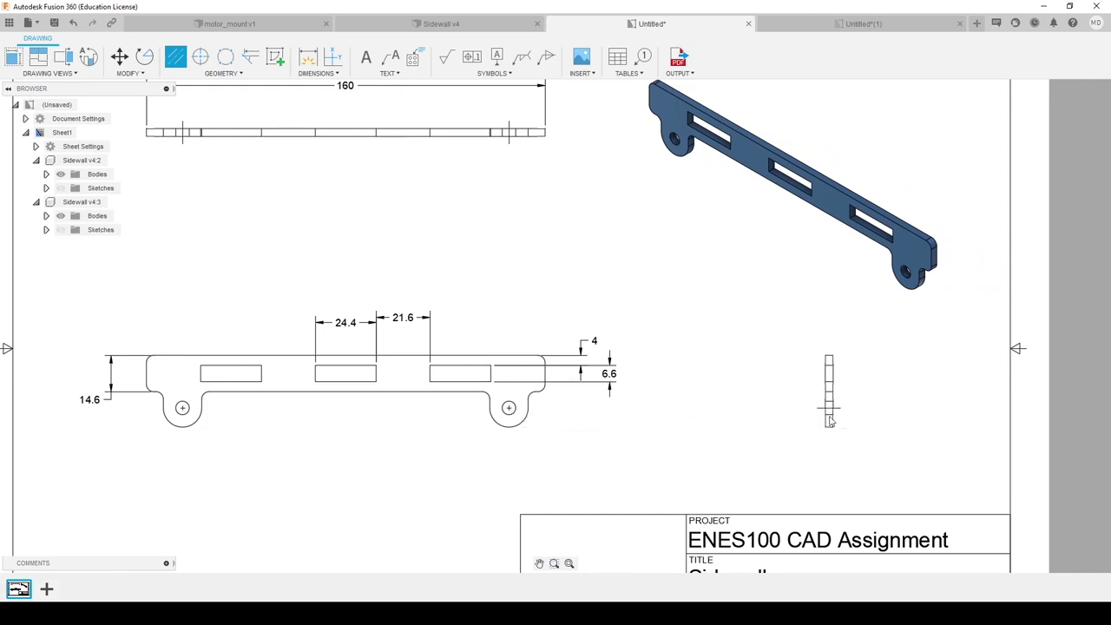
middle_drag(654, 422, 730, 427)
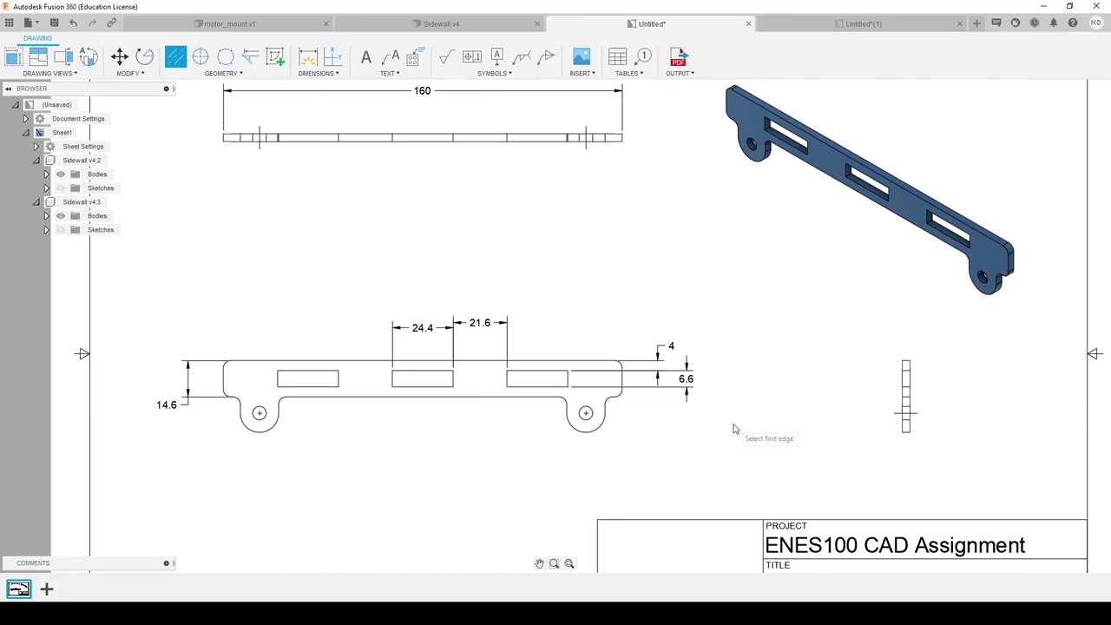
Add a vertical centerline at the middle of the top view and another midway between the base view's end edges
click(454, 139)
click(225, 382)
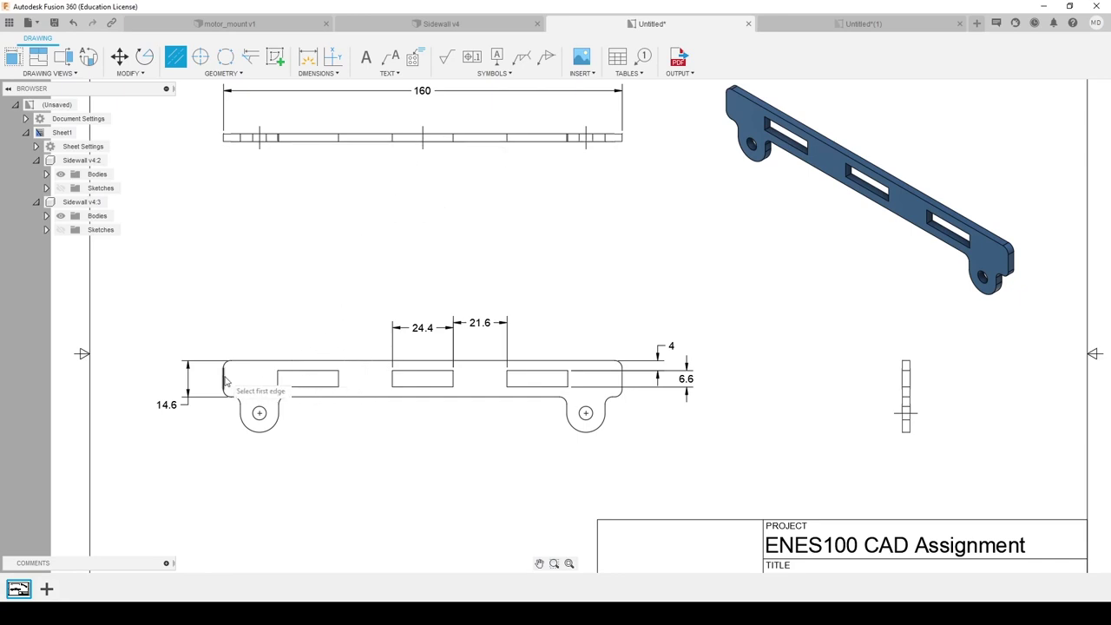
click(622, 382)
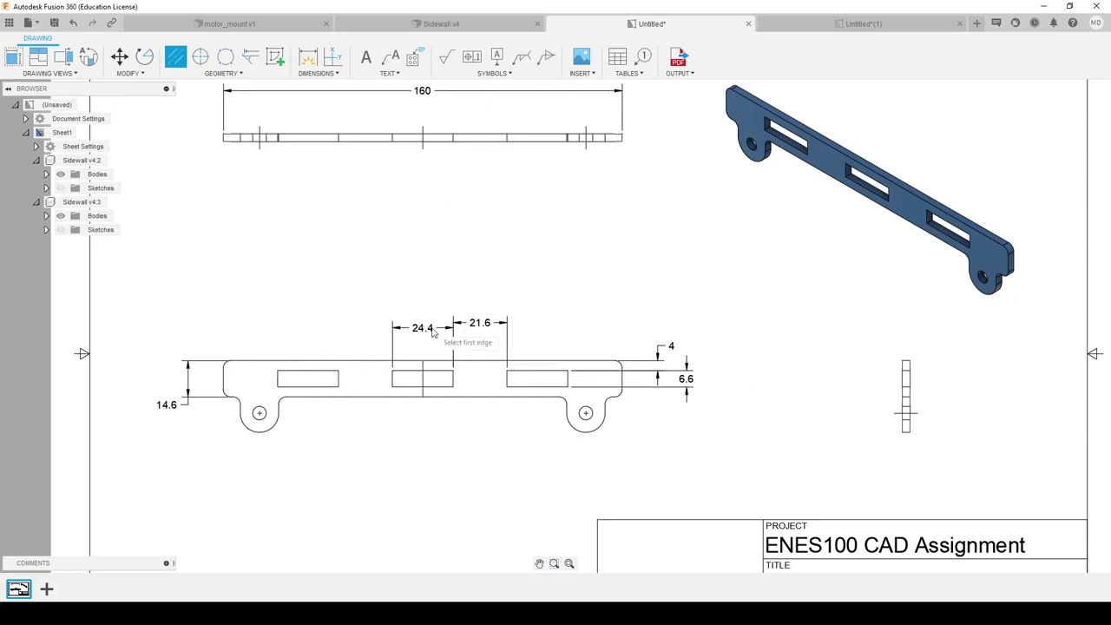
key(Escape)
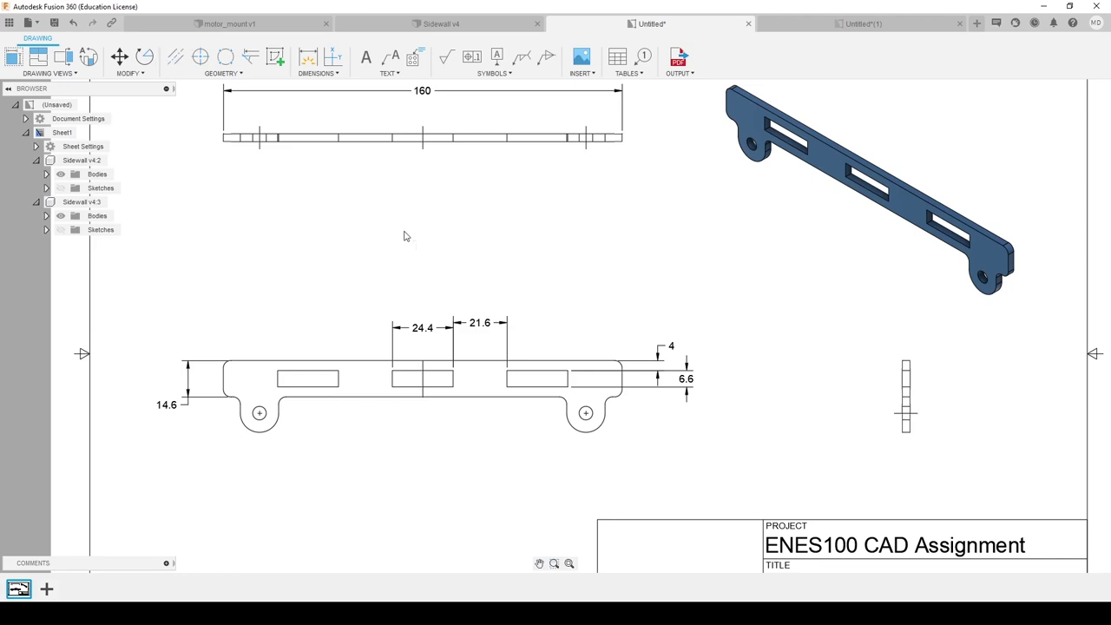
Extend the base view's middle centerline beyond the bar's upper edge and well below its lower edge
click(424, 357)
drag(423, 397, 423, 450)
click(492, 437)
Dimension the left lug's outer radius and its mounting hole's diameter, placing both below the base view
click(311, 62)
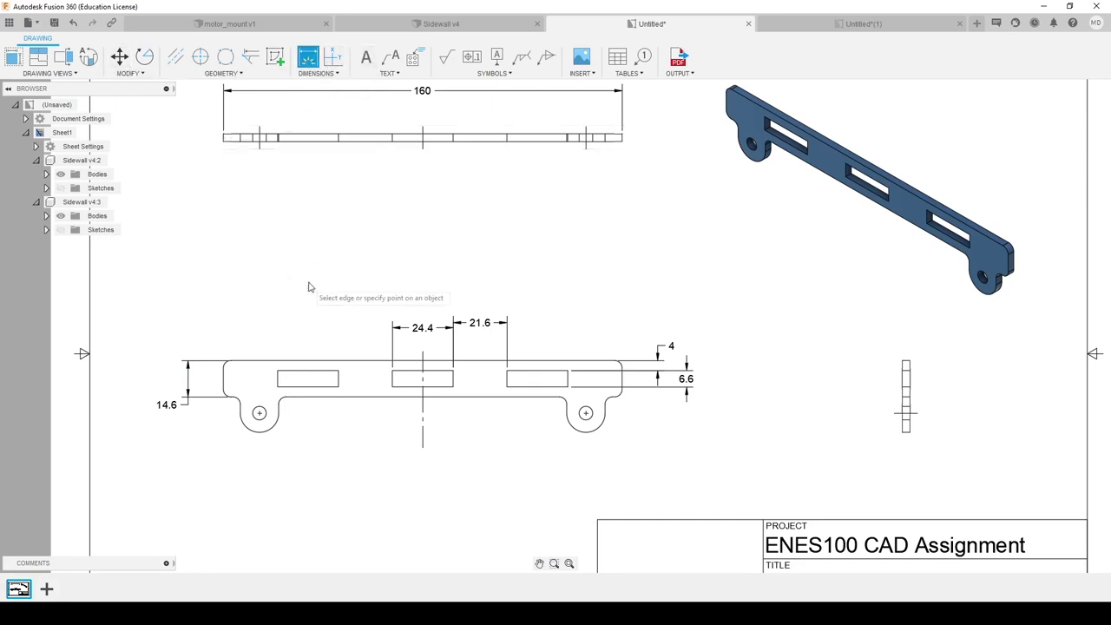
middle_drag(304, 291, 292, 236)
click(227, 397)
click(190, 424)
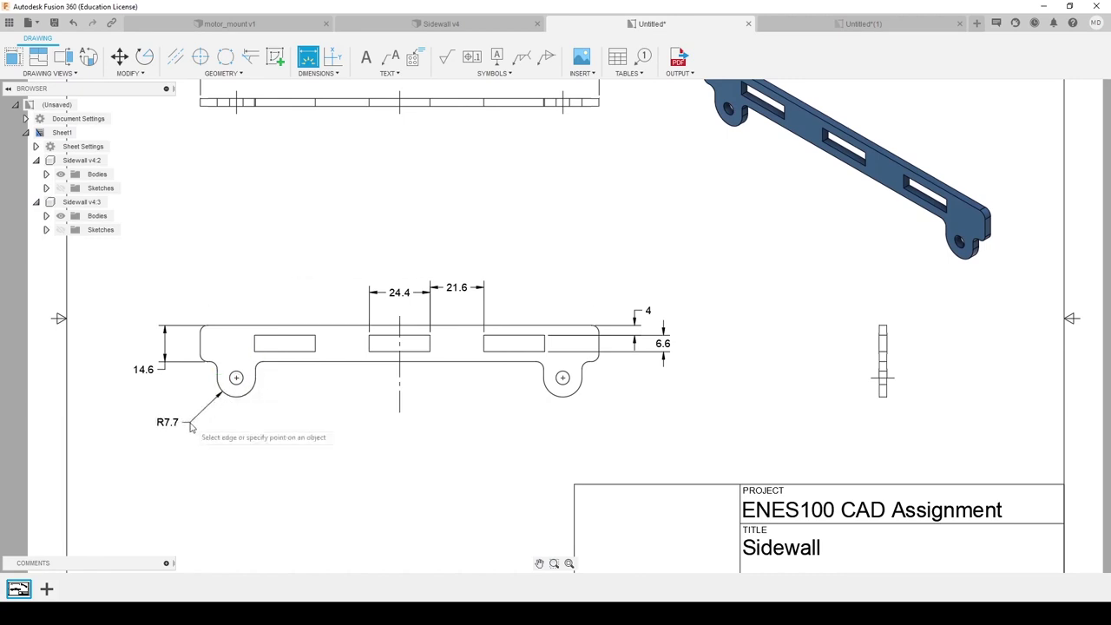
click(235, 385)
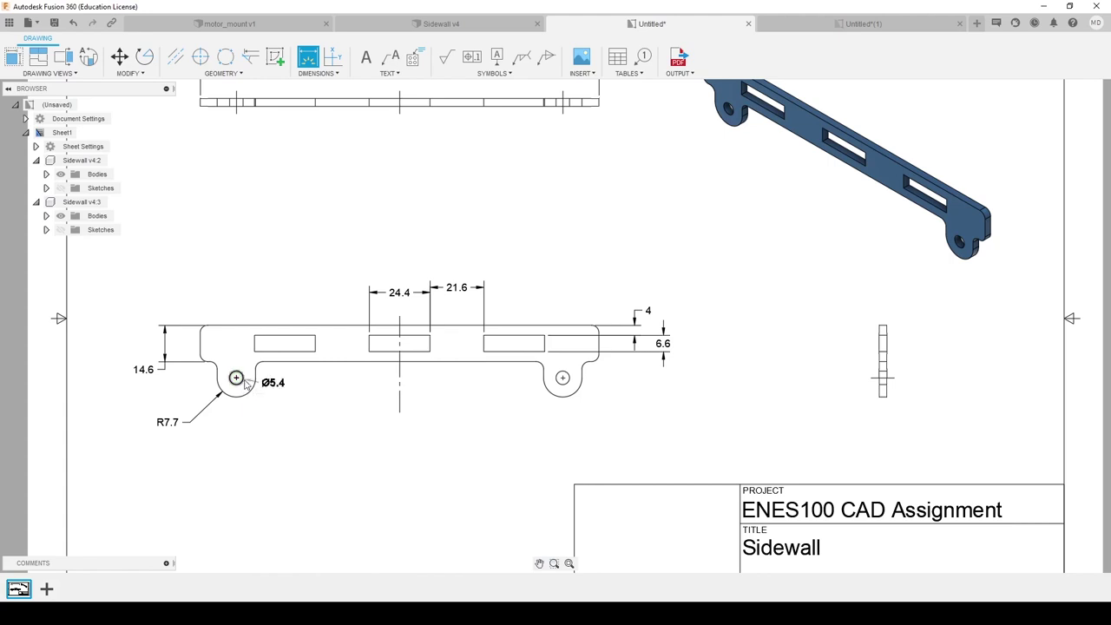
click(264, 425)
Dimension the vertical distance from the left hole's center to the bar's upper edge, placing it outside the bar height dimension
middle_drag(354, 398, 319, 395)
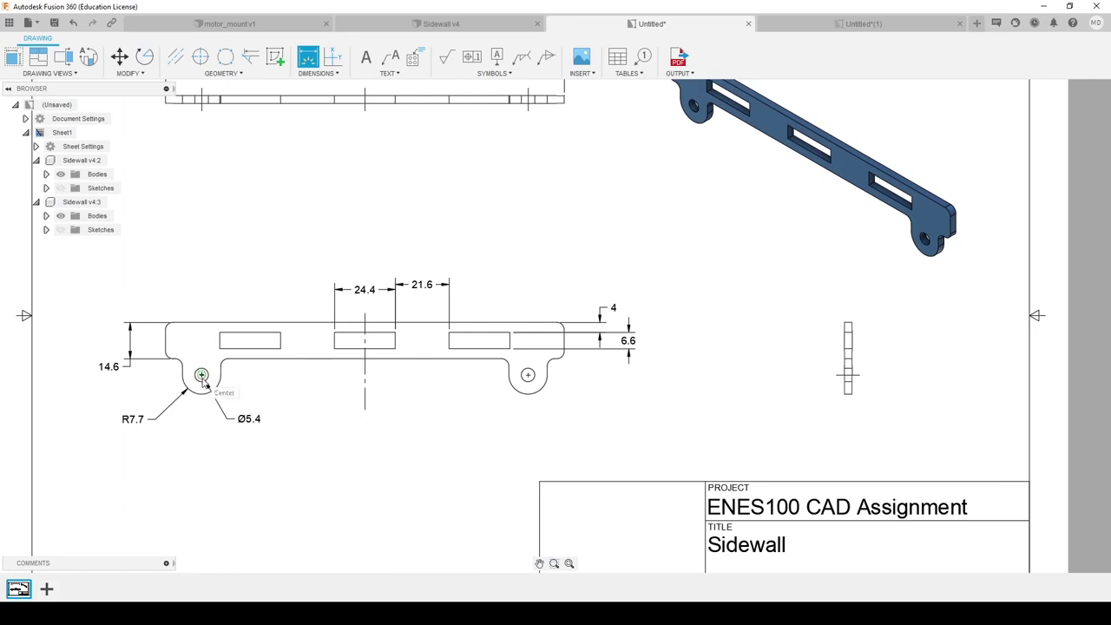
click(202, 375)
click(192, 323)
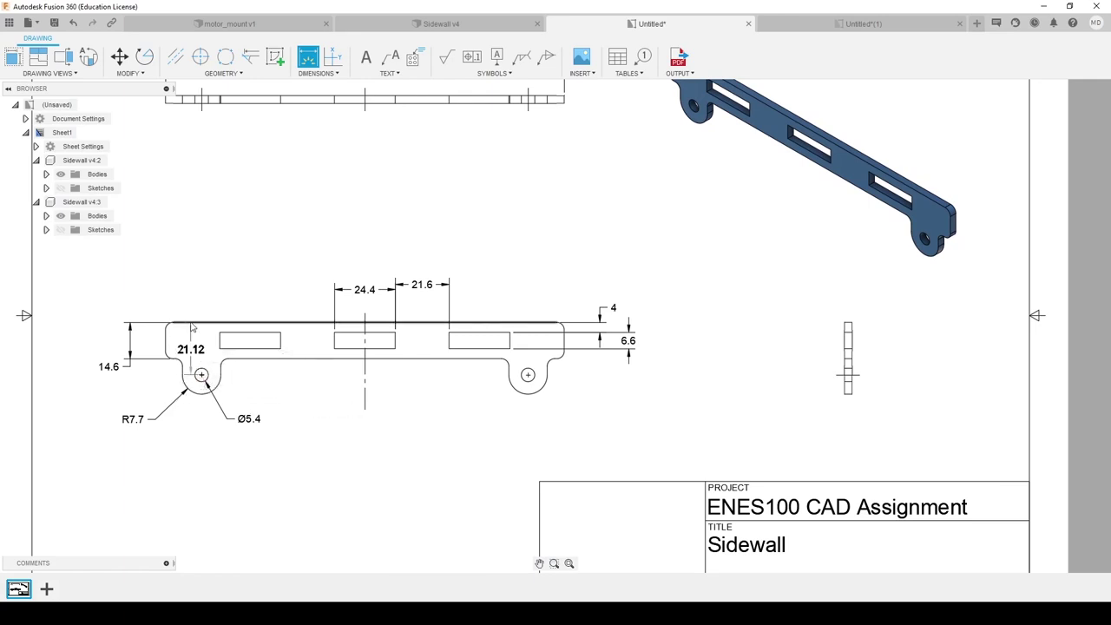
click(77, 358)
Dimension the fillet radius where the right lug meets the bar, placing it below the base view
middle_drag(333, 399, 303, 393)
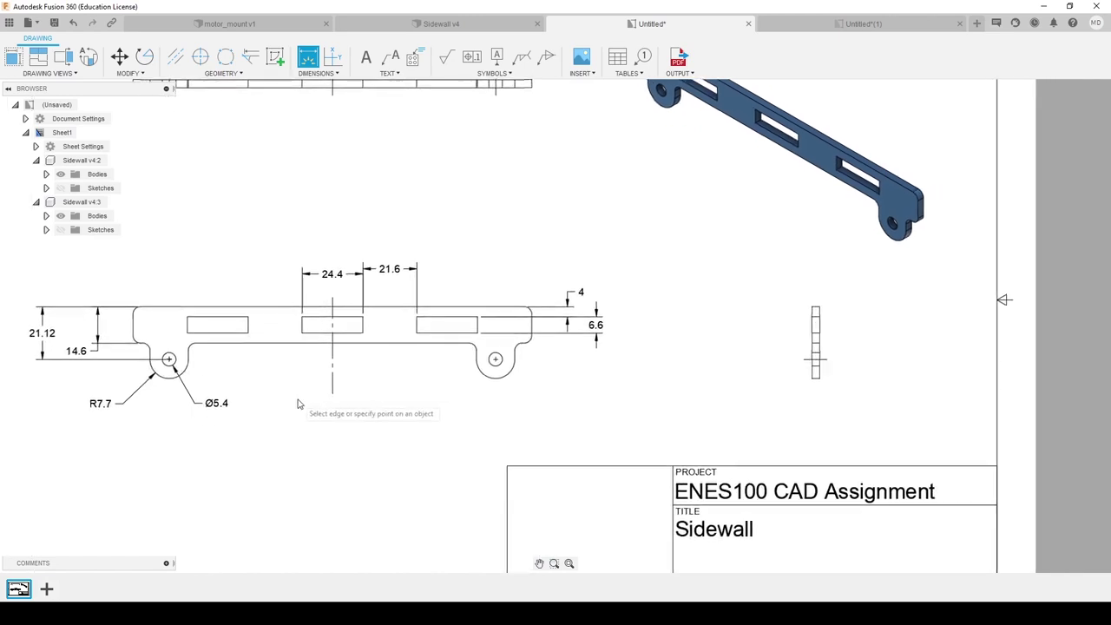
scroll(478, 354, up, 4)
click(475, 352)
scroll(474, 353, up, 2)
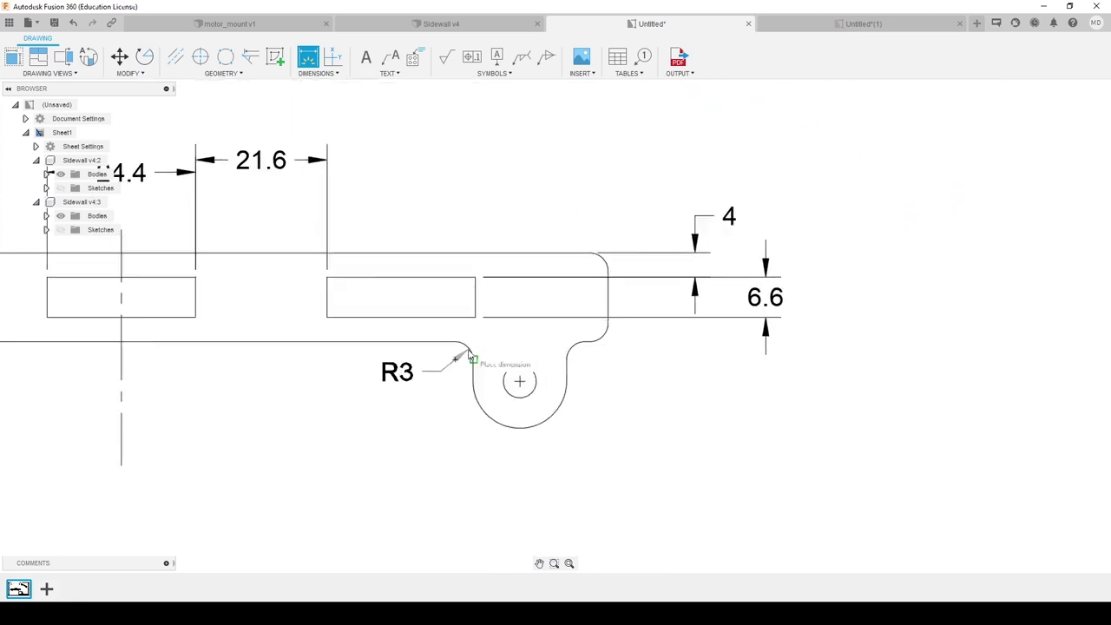
click(360, 445)
scroll(406, 436, down, 3)
scroll(486, 430, down, 3)
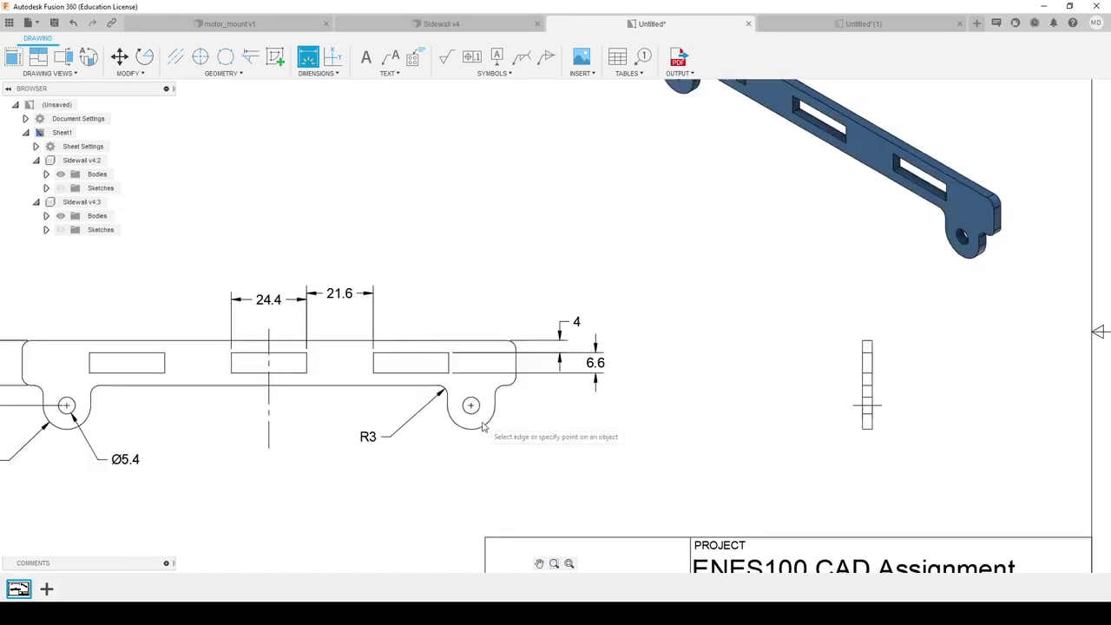
scroll(542, 424, down, 3)
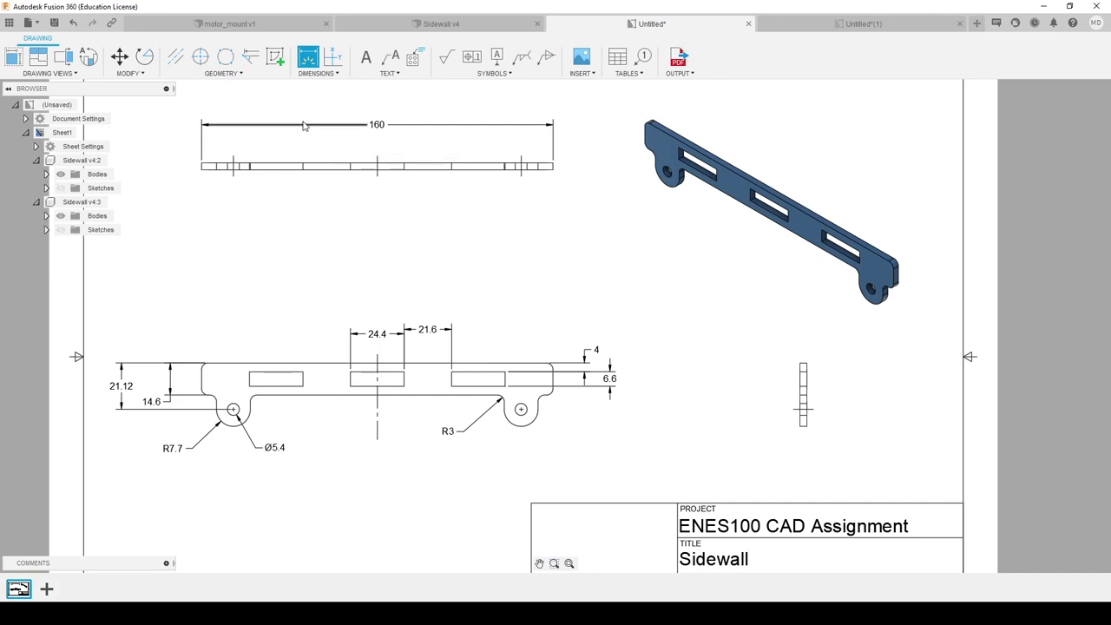
key(Escape)
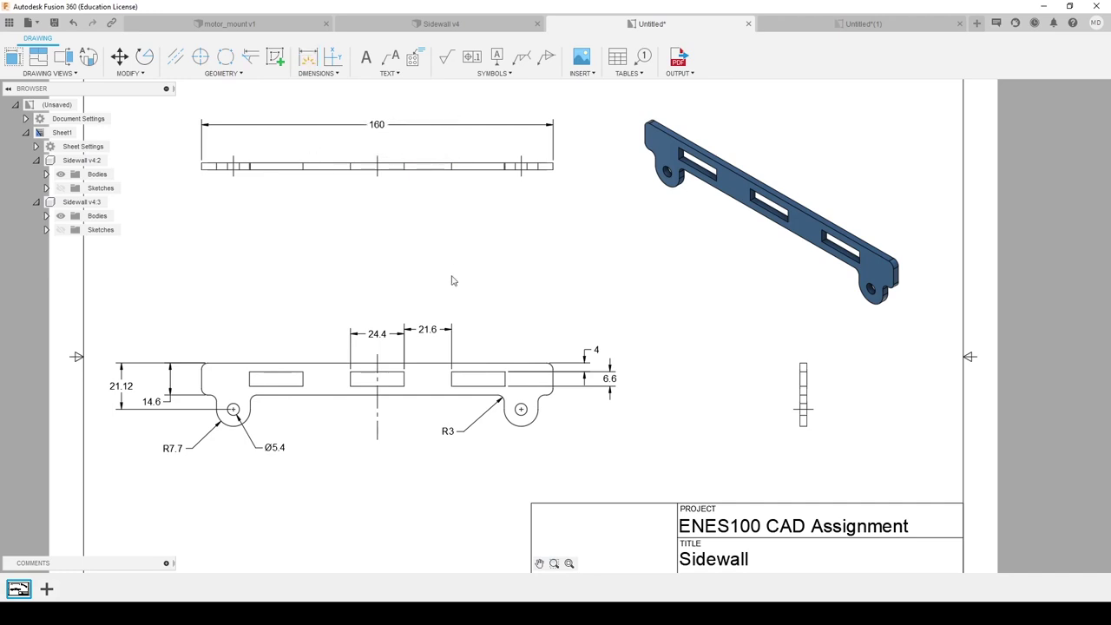
Prefix the middle slot's length dimension with "3 X"
double_click(376, 337)
text(3 X)
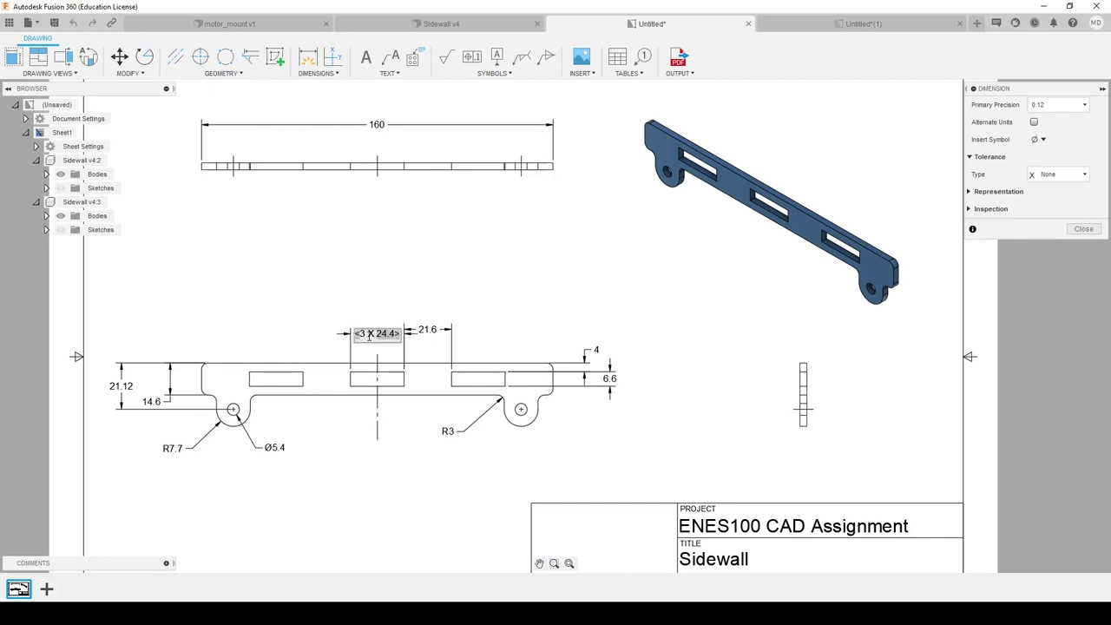
key(Return)
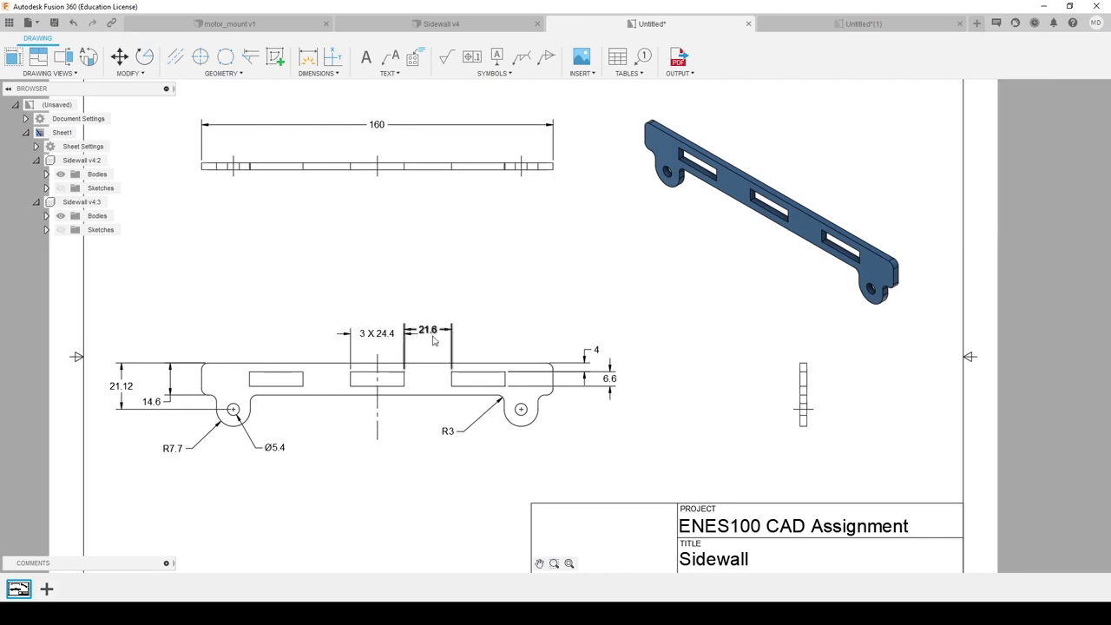
Prefix the fillet radius dimension at the right lug with "8 X"
double_click(447, 431)
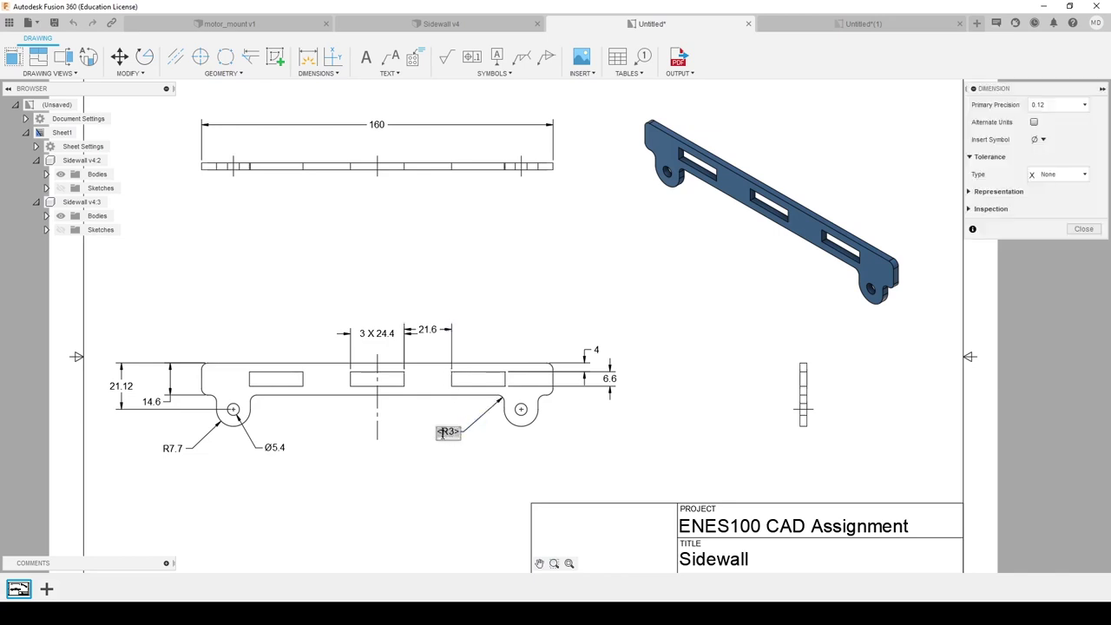
text(8)
key(Return)
click(444, 434)
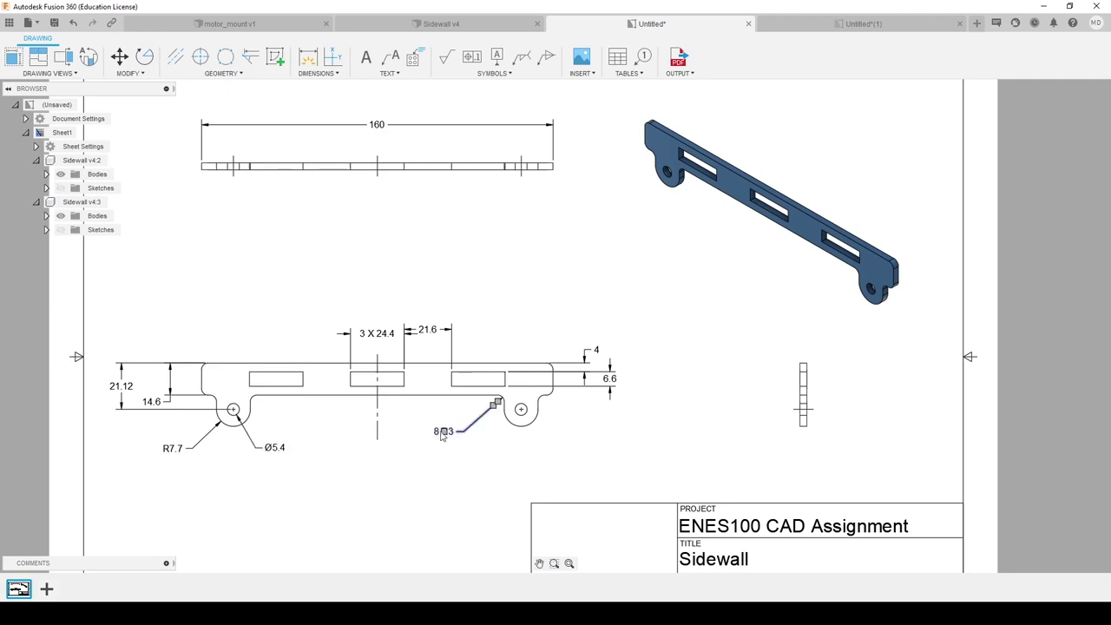
double_click(442, 432)
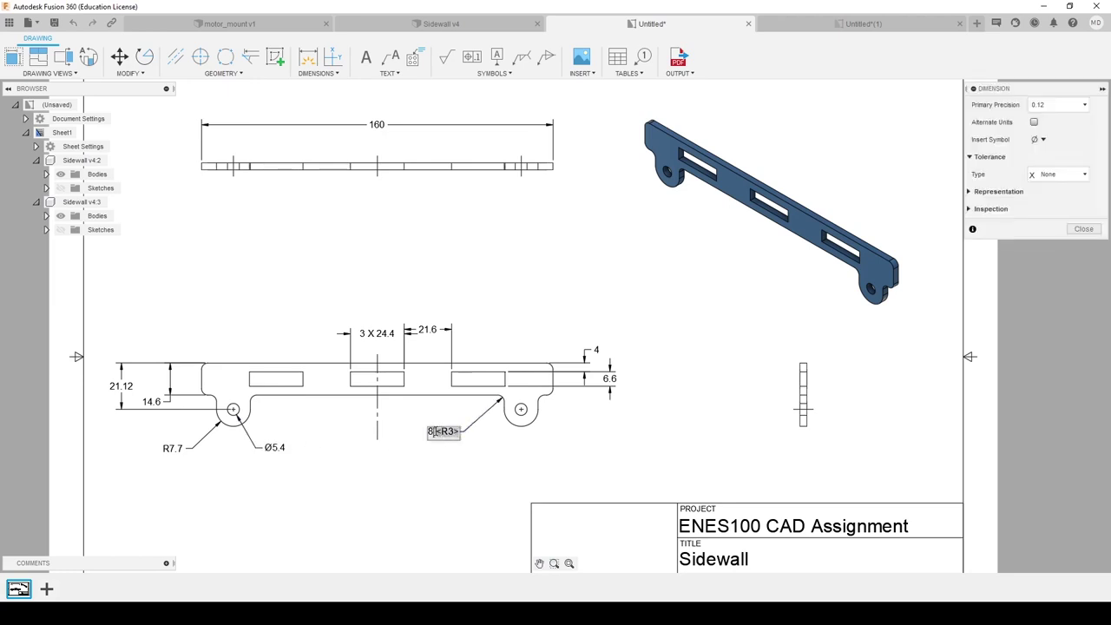
click(436, 433)
key(BackSpace)
key(BackSpace)
text(8 X)
click(476, 432)
Prefix the left mounting hole's diameter dimension with "2 X"
click(283, 450)
double_click(275, 448)
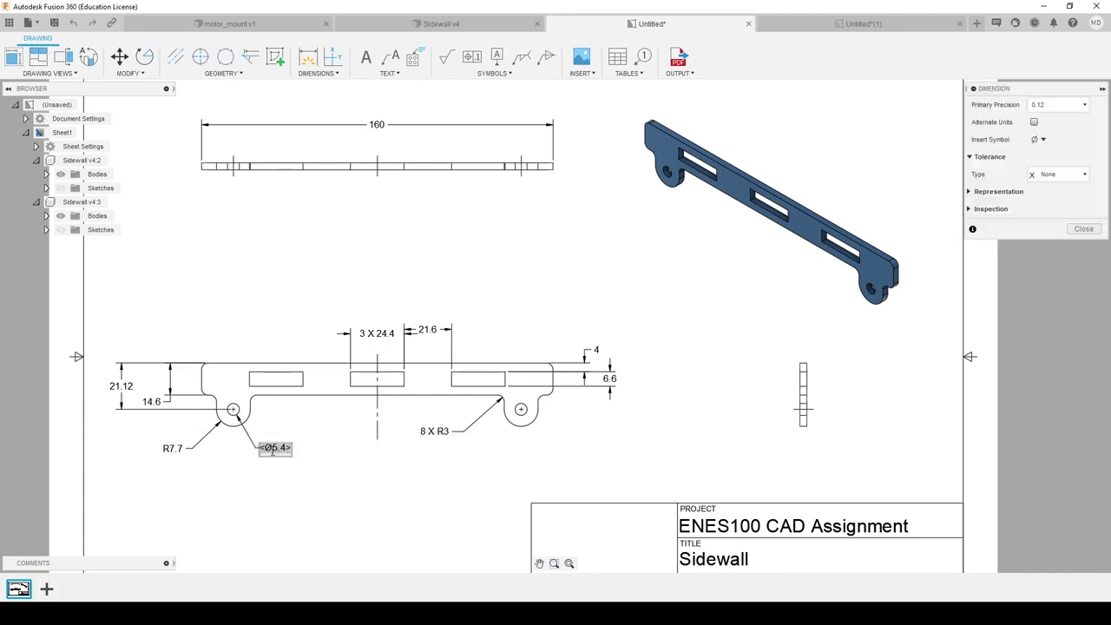
text(2 X)
key(Return)
Prefix the left lug's outer radius dimension with "2 X"
double_click(172, 449)
double_click(164, 449)
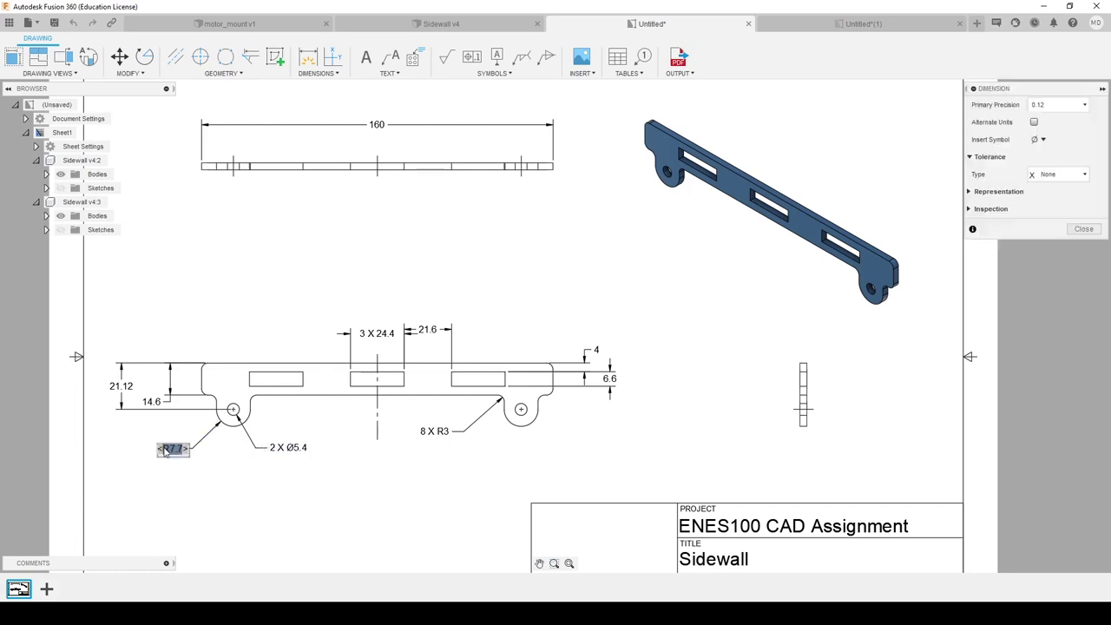
click(164, 449)
text(2 X)
key(Return)
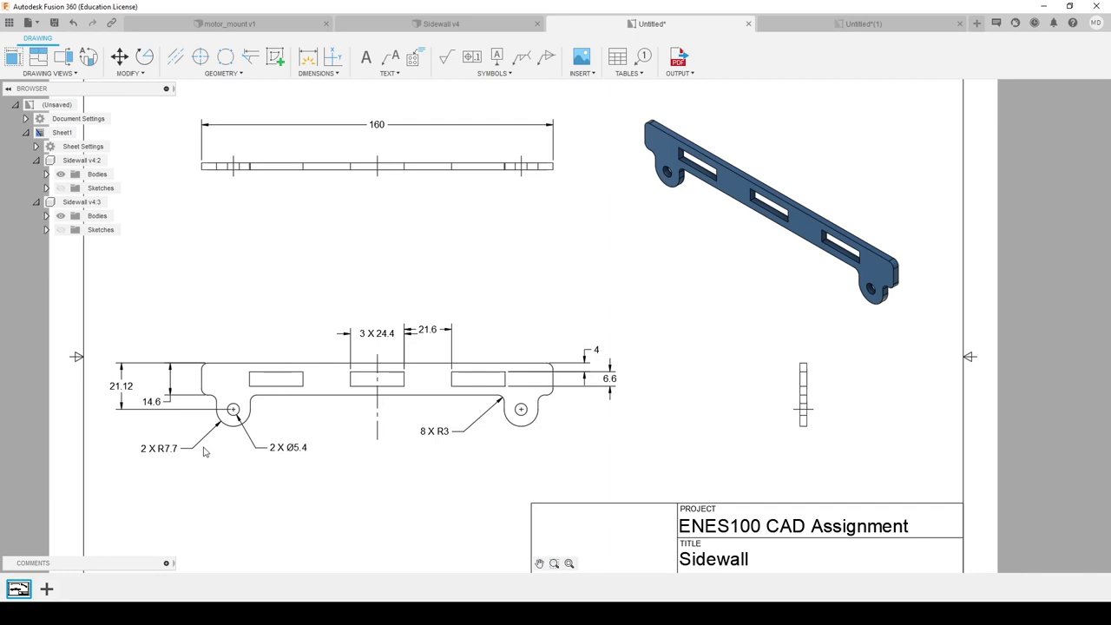
Prefix the right slot's height dimension with "3 X"
middle_drag(633, 424, 603, 433)
double_click(582, 387)
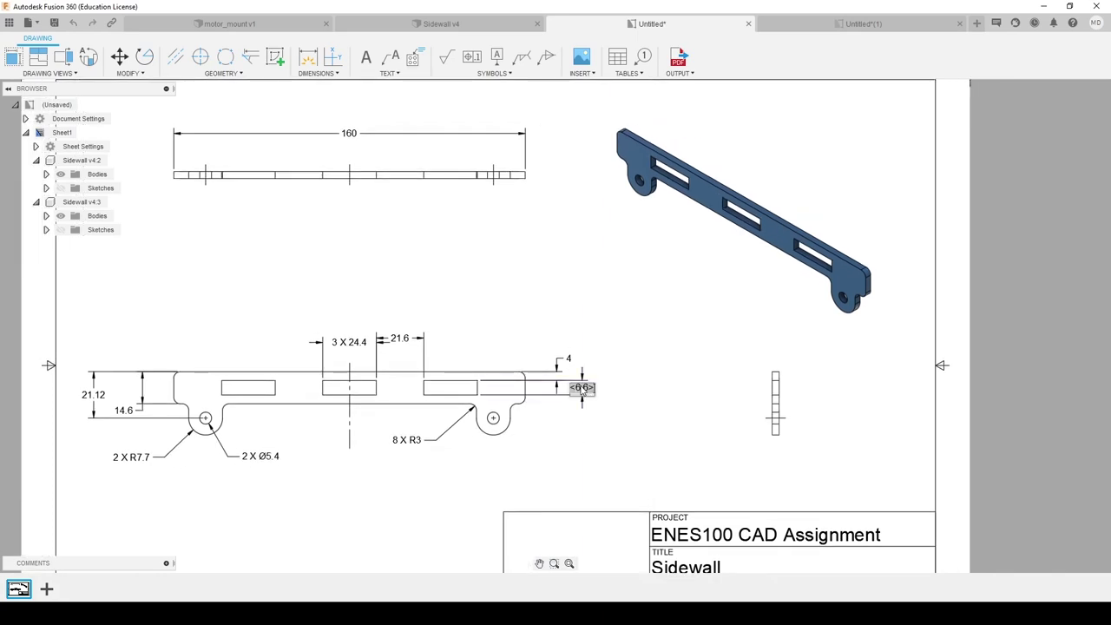
text(3 X)
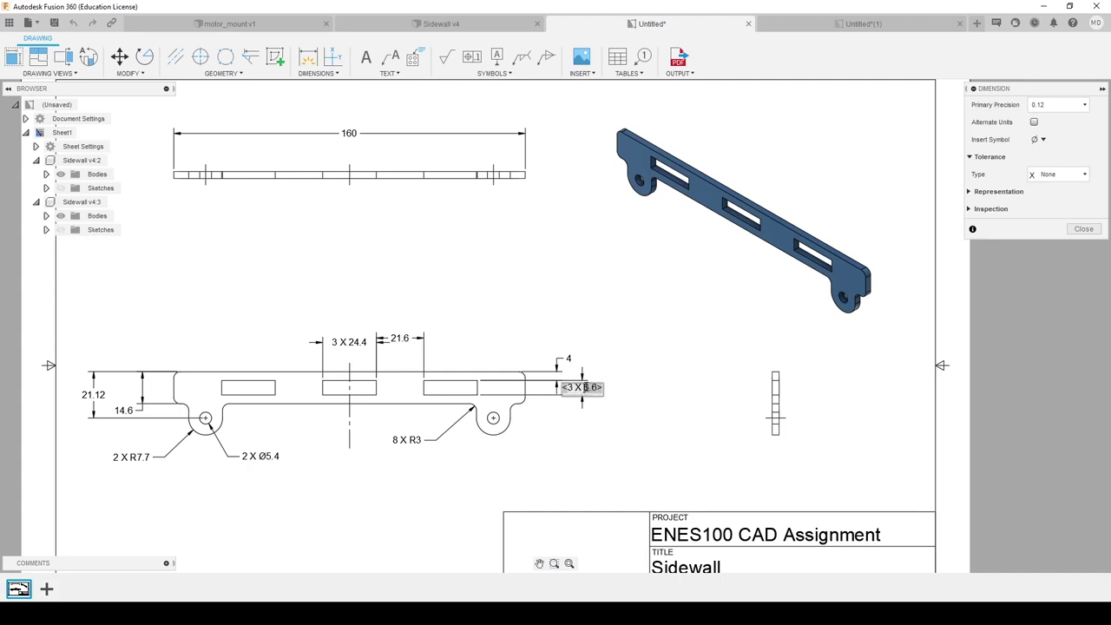
key(Return)
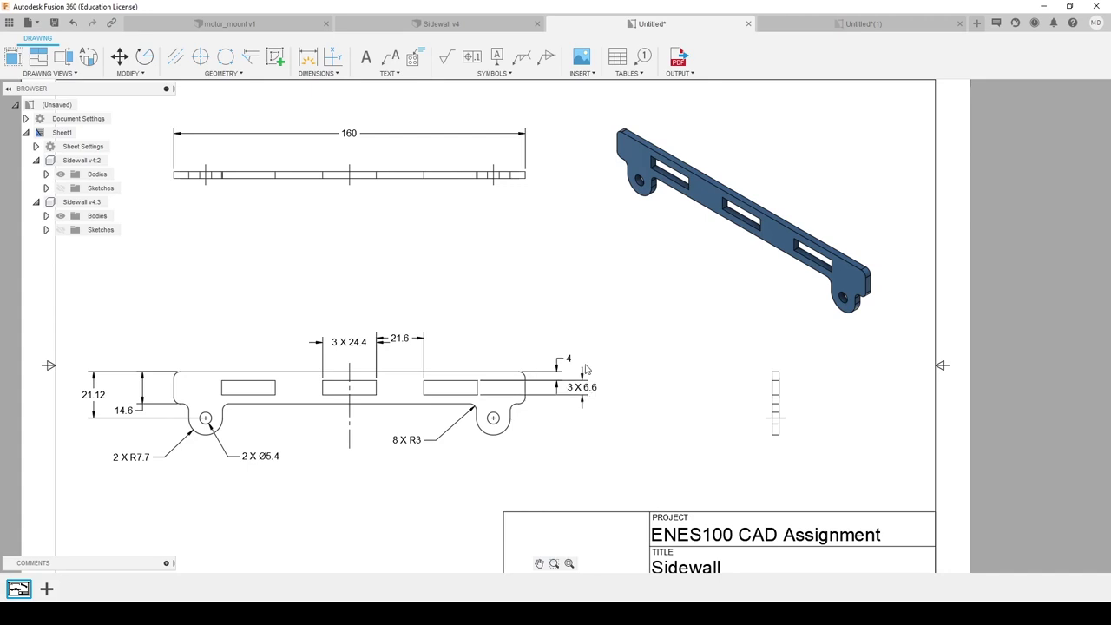
Move the slot gap text to the right and the slot length text to the left, outside their extension lines above the base view
middle_drag(613, 383, 597, 397)
click(379, 354)
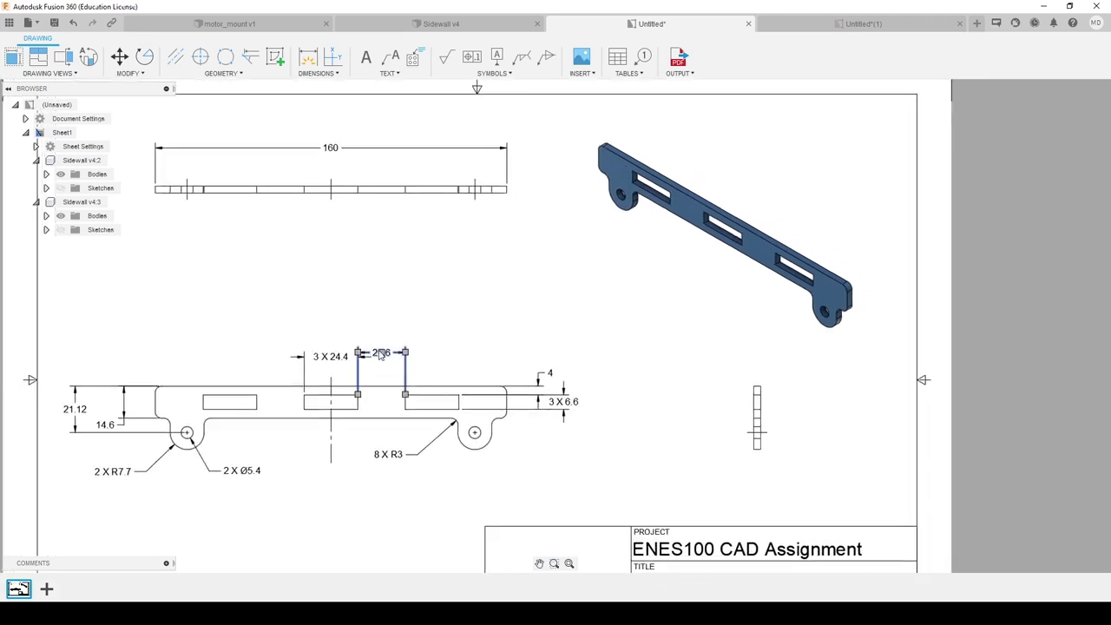
click(382, 353)
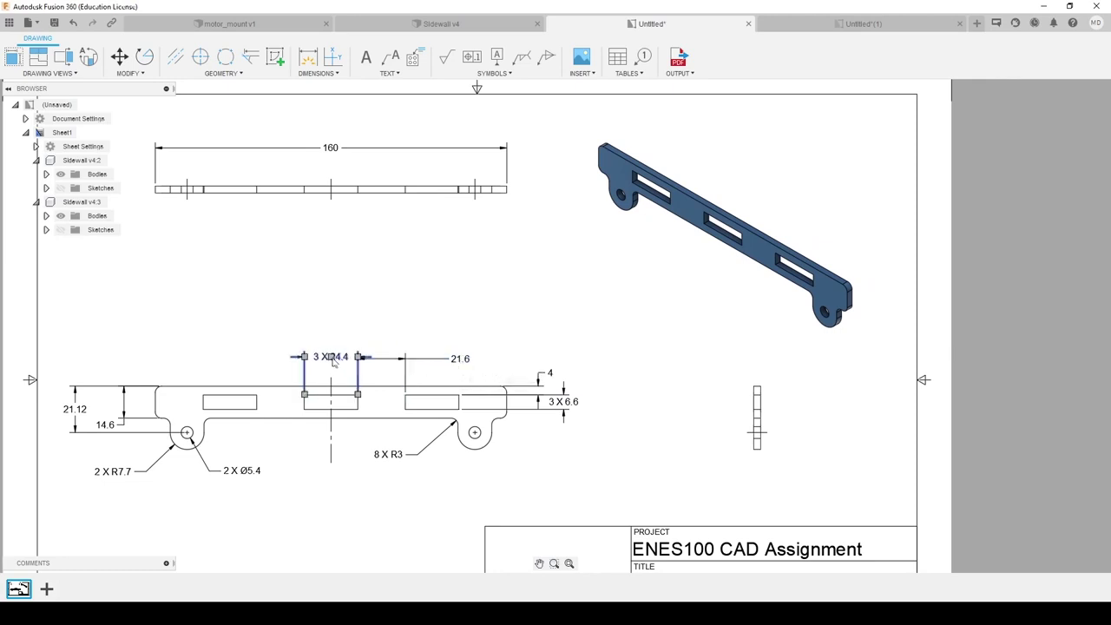
click(239, 368)
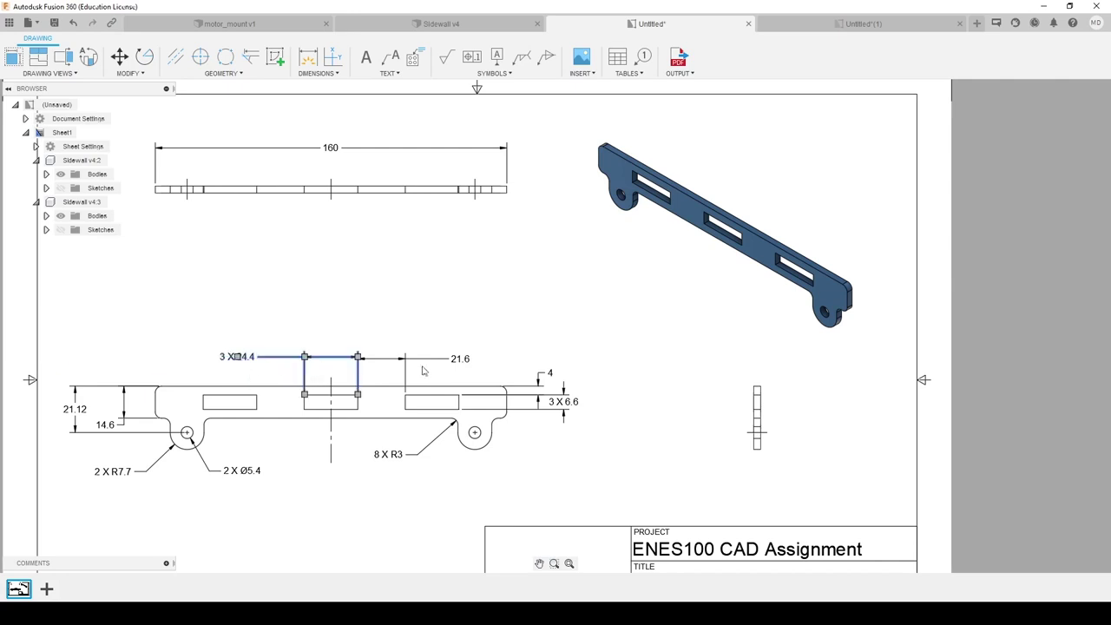
middle_drag(540, 350, 595, 342)
click(511, 355)
click(514, 353)
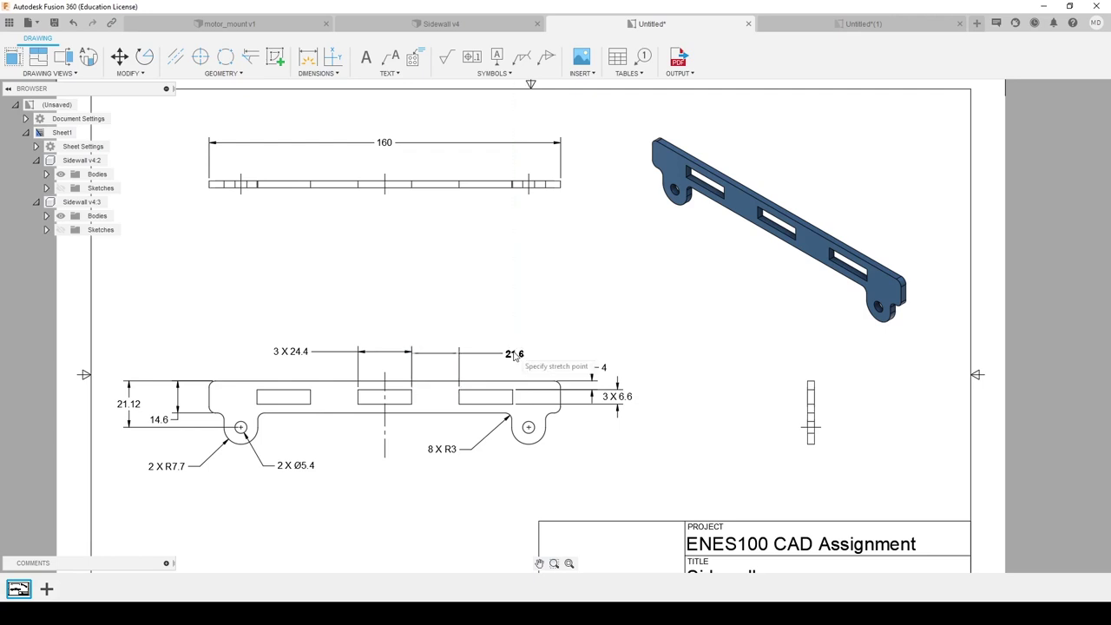
click(514, 355)
Add the text note "Note: All units in mm." just above the title block of the Sidewall drawing
middle_drag(581, 345, 549, 356)
scroll(633, 353, down, 2)
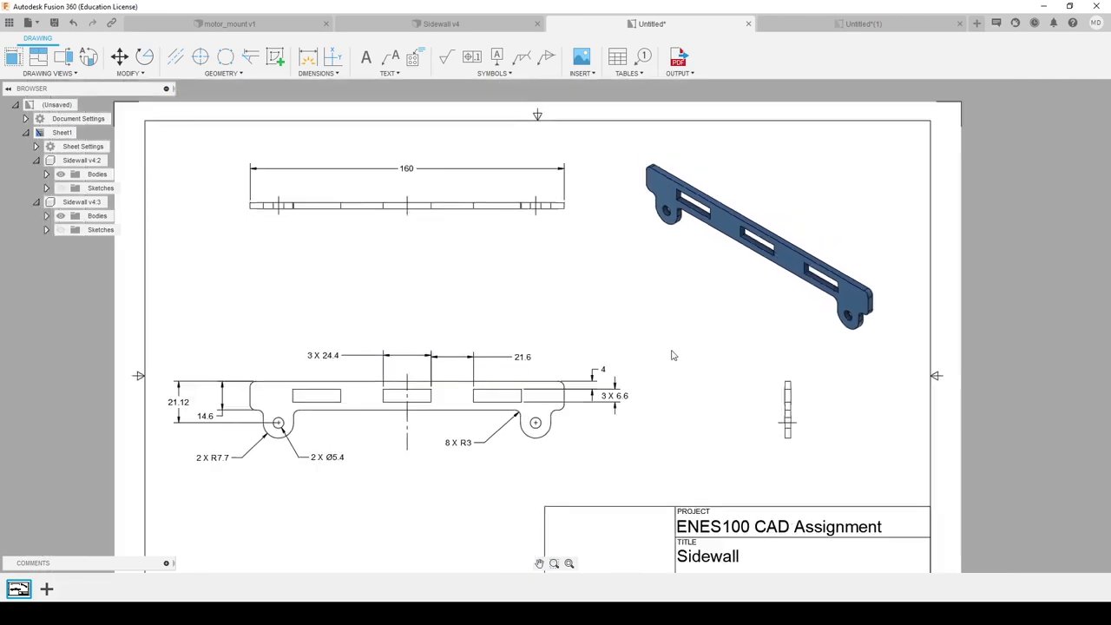
middle_drag(657, 355, 608, 356)
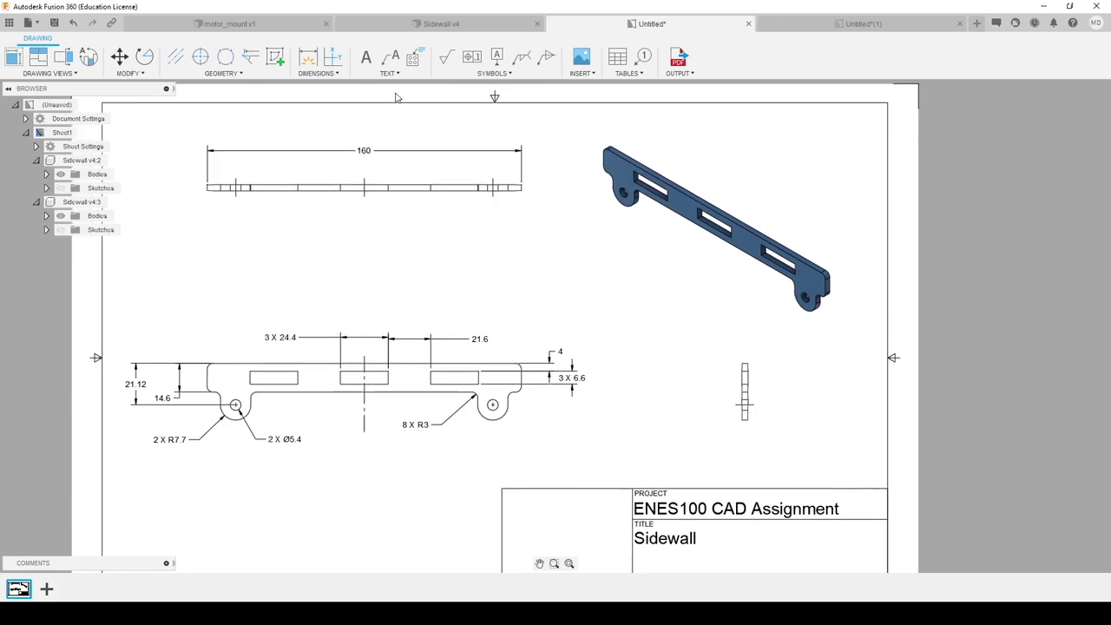
click(366, 56)
click(533, 476)
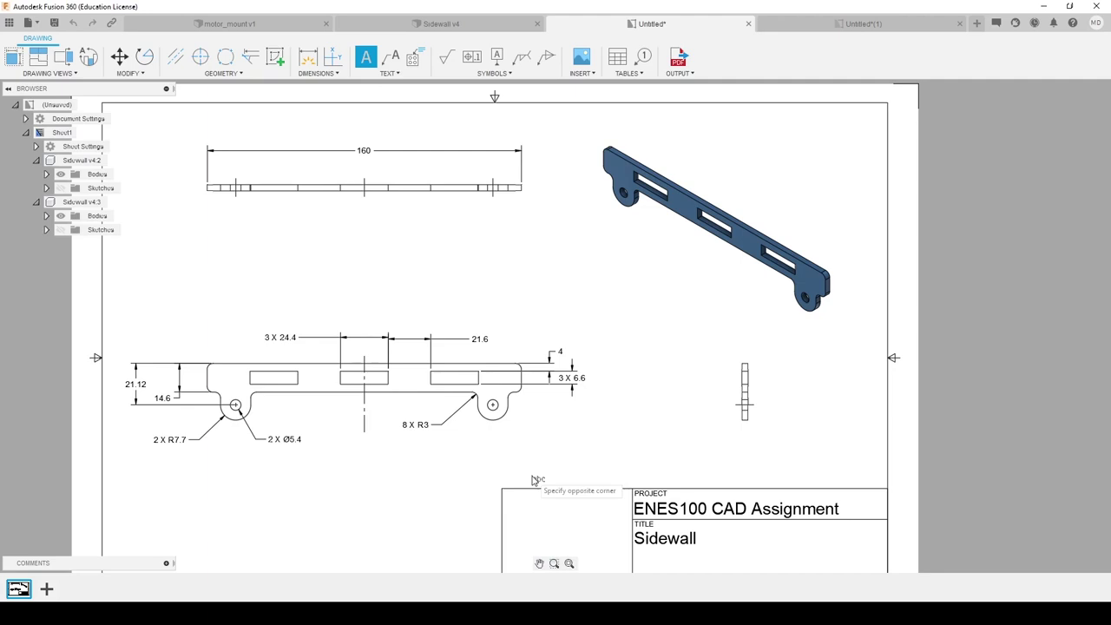
click(616, 484)
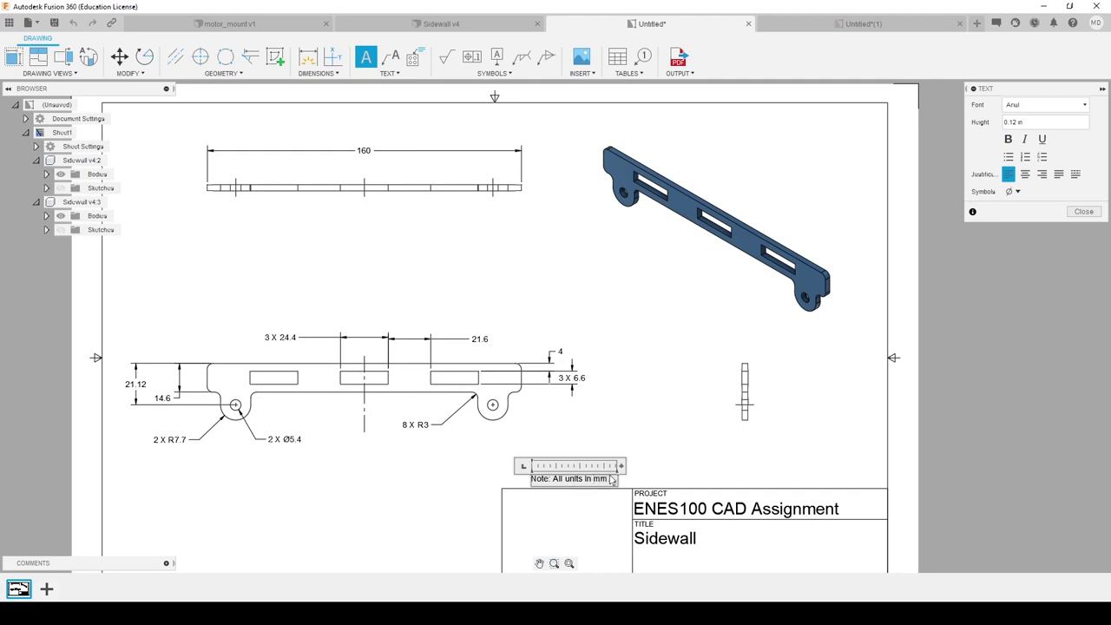
click(670, 469)
mouse_move(665, 445)
middle_down()
mouse_move(693, 397)
mouse_move(680, 373)
mouse_move(662, 381)
middle_up()
scroll(694, 403, down, 1)
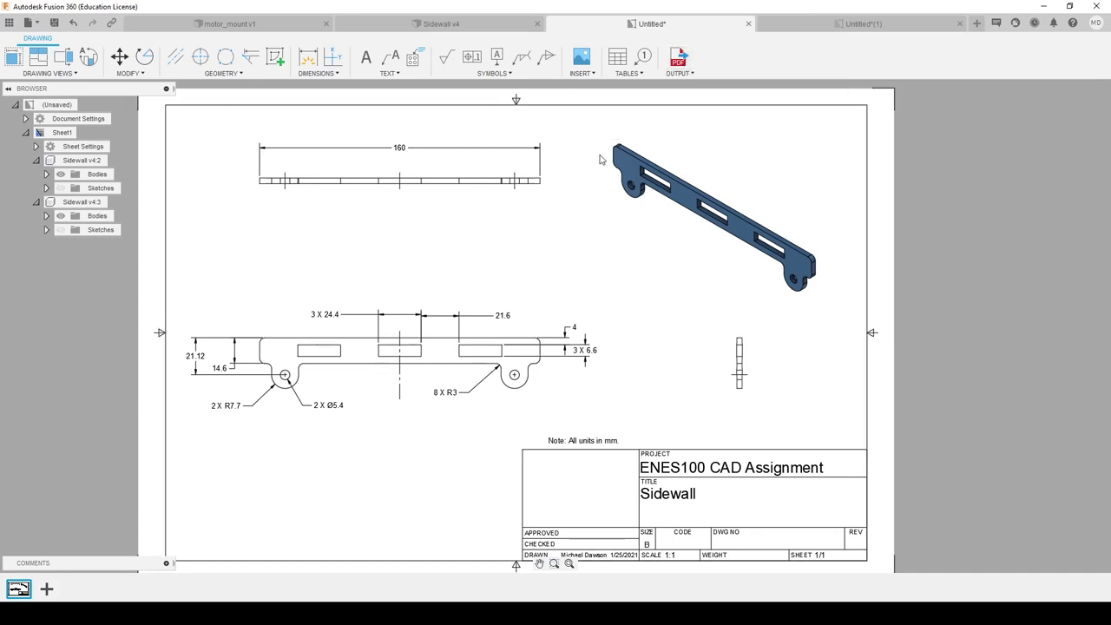
click(231, 24)
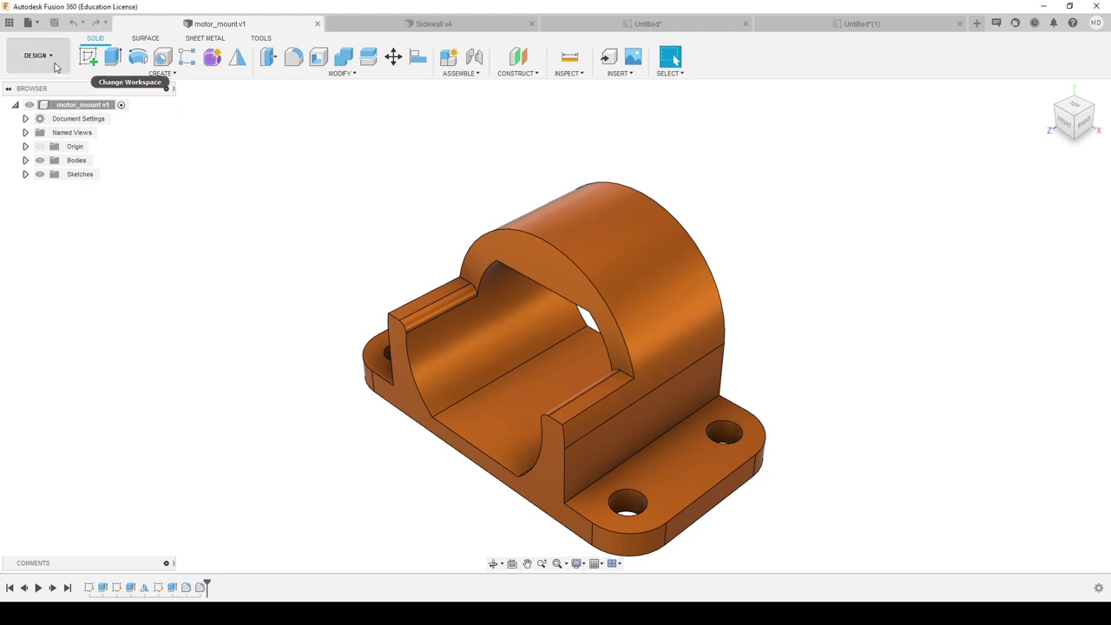
click(55, 68)
mouse_move(53, 209)
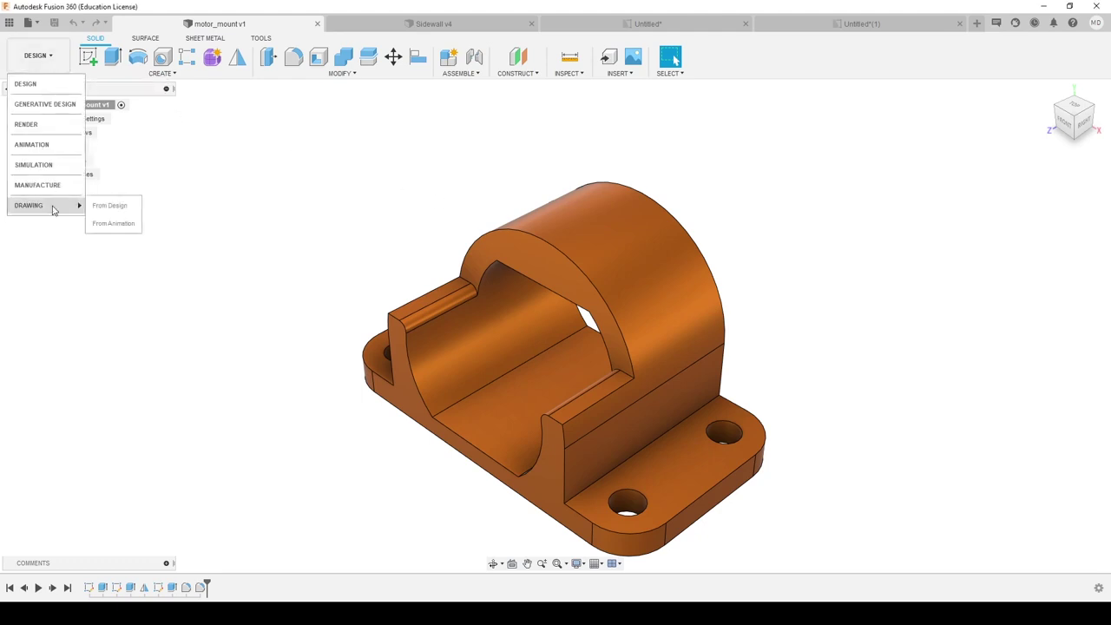
click(124, 207)
click(1026, 264)
click(1026, 276)
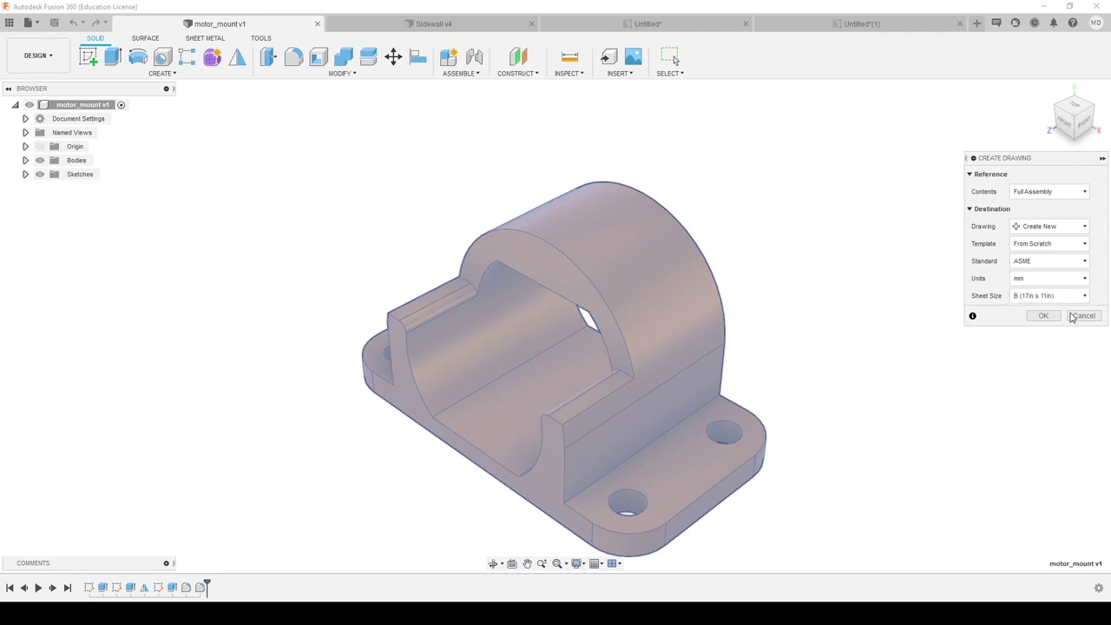
click(1084, 316)
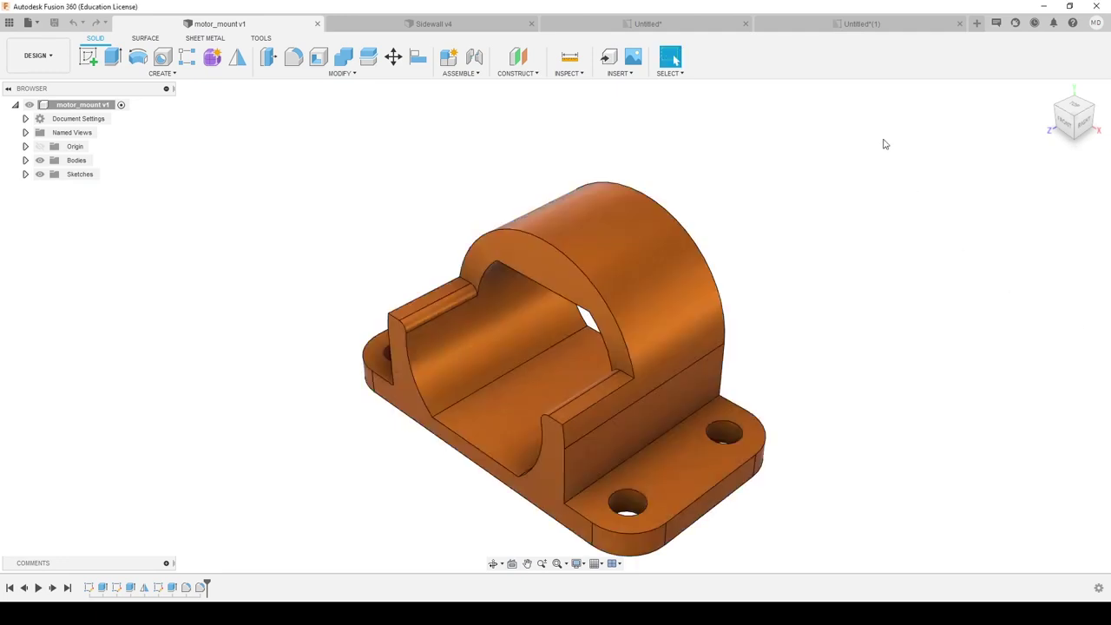
In the motor_mount drawing, place a Front base view at 2:1 scale in the lower-left area of the sheet
click(863, 24)
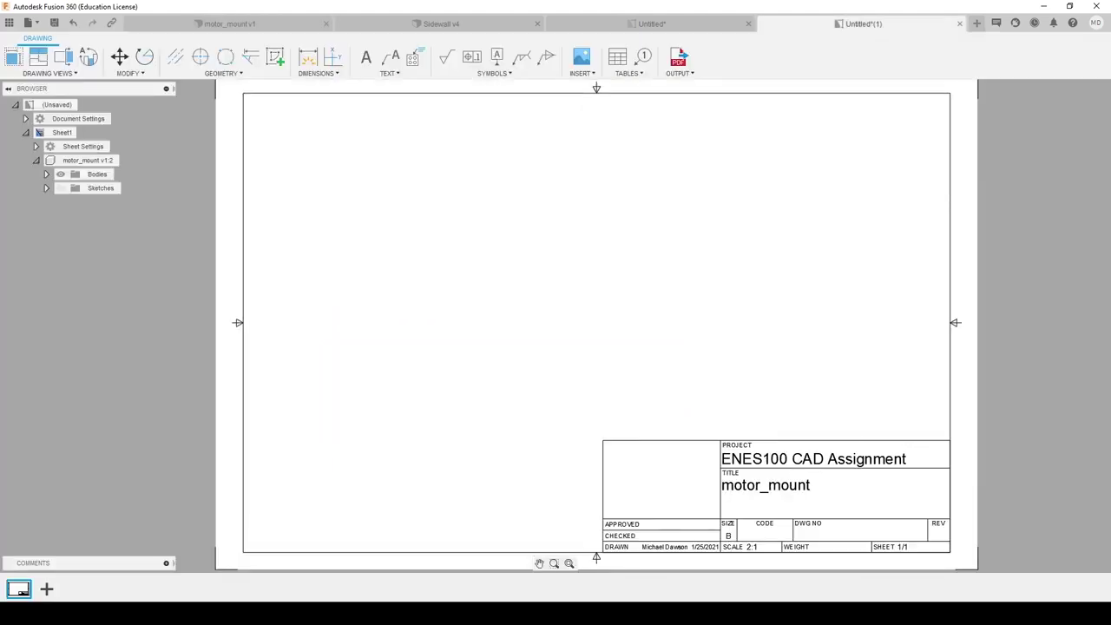
middle_drag(747, 218, 725, 217)
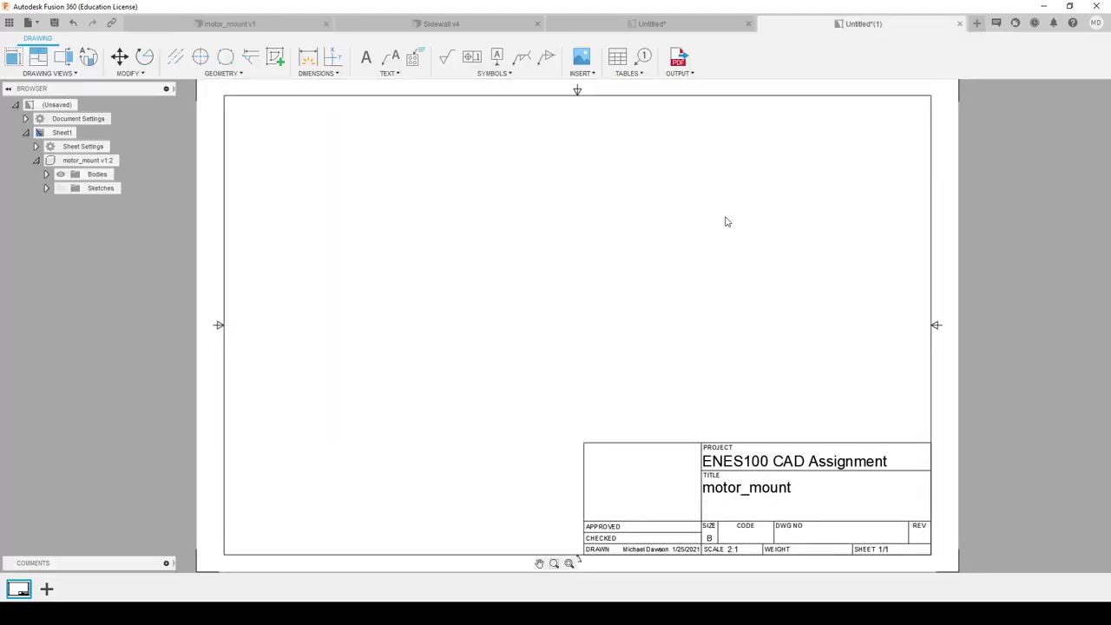
click(11, 63)
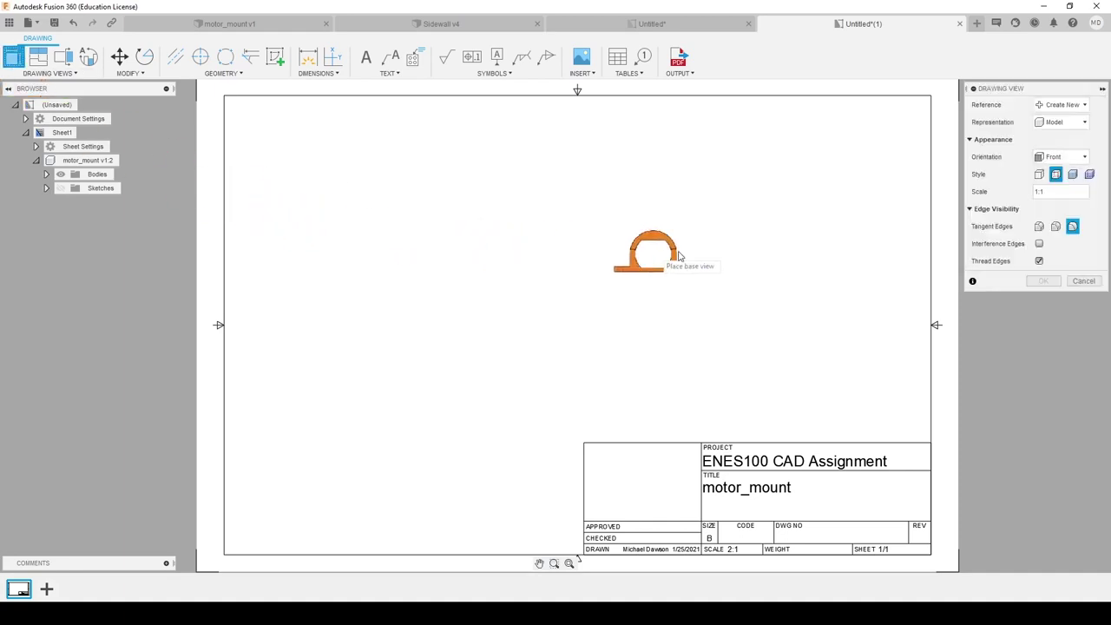
click(1039, 190)
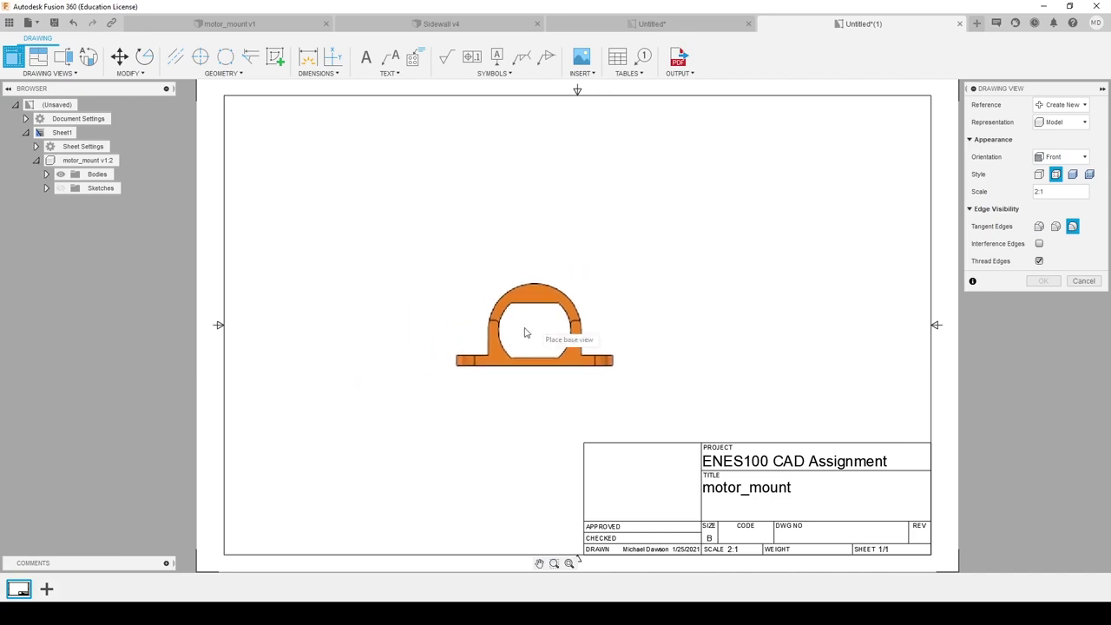
click(430, 351)
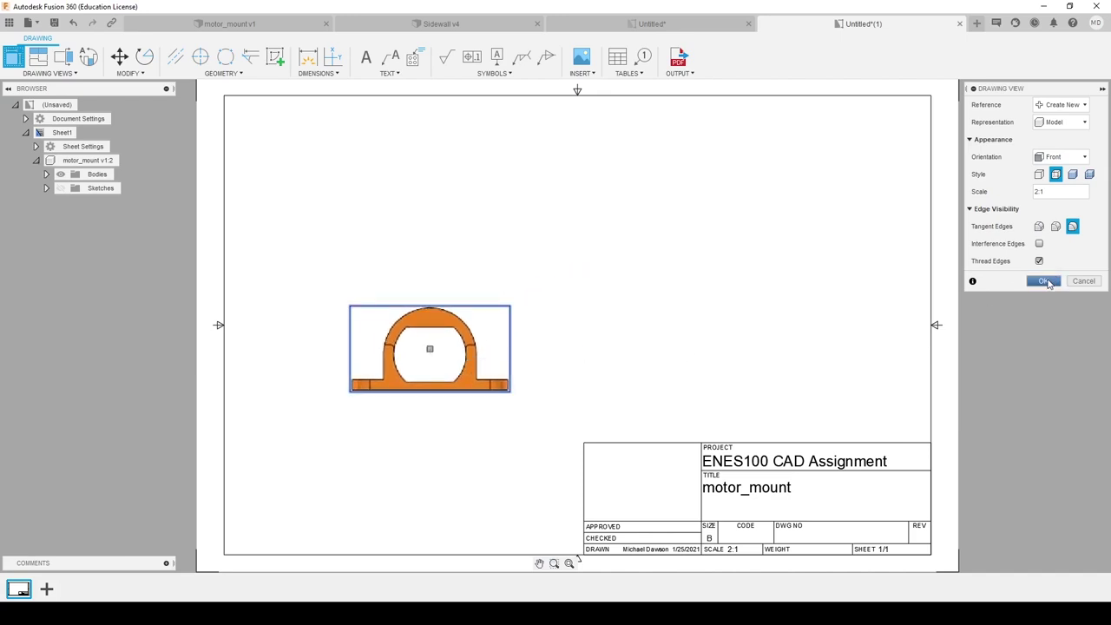
click(1044, 280)
click(400, 291)
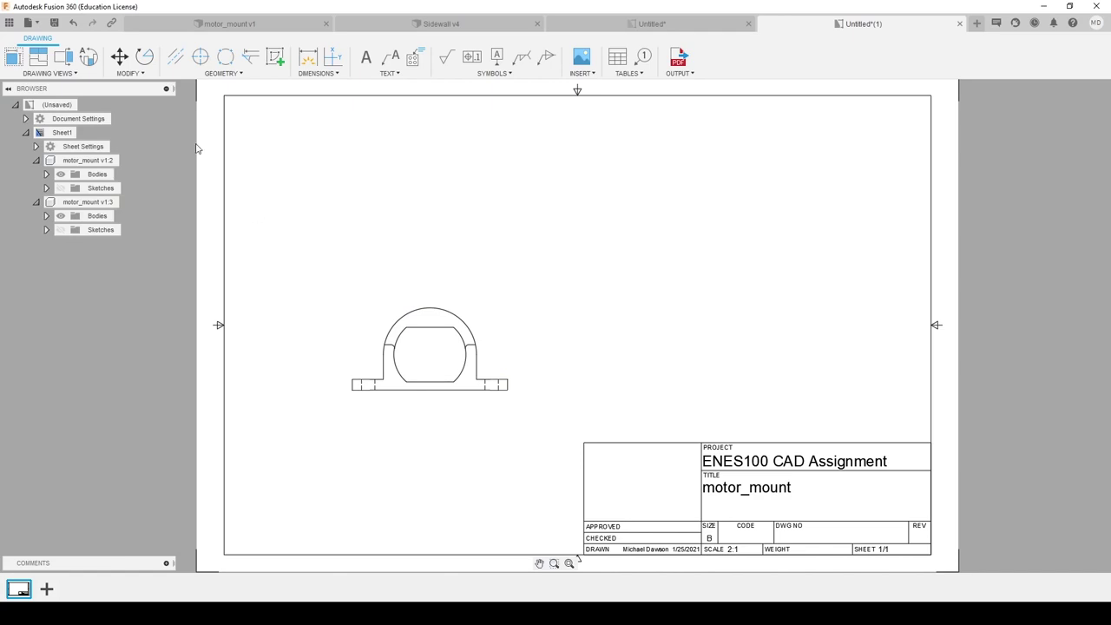
Project a top view above, a side view to the right and an isometric view diagonally from the base view
click(38, 57)
click(410, 317)
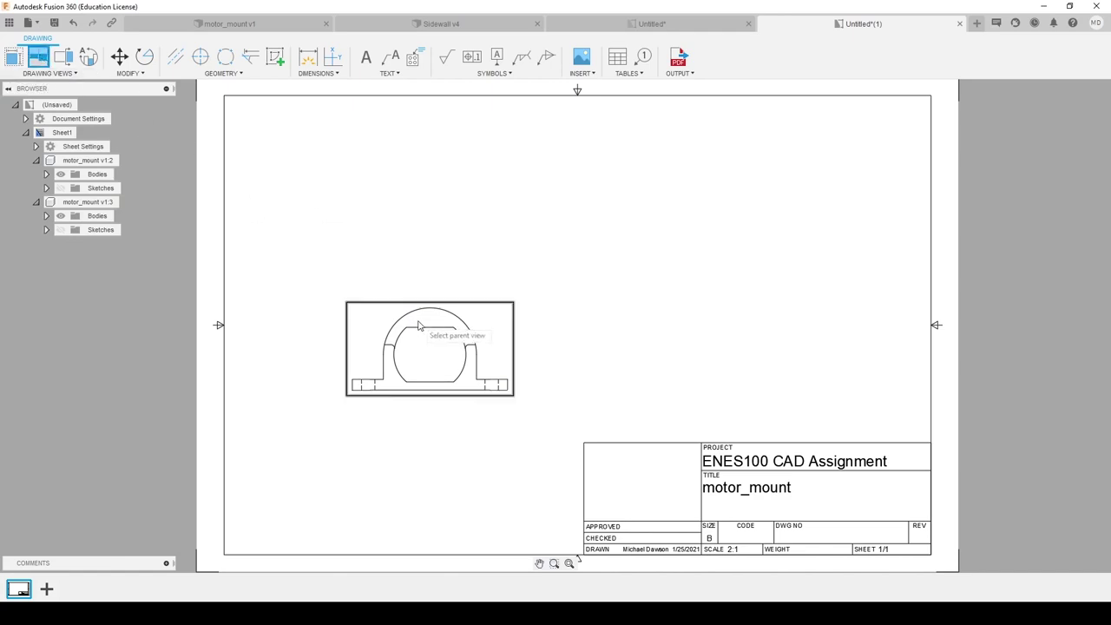
click(423, 184)
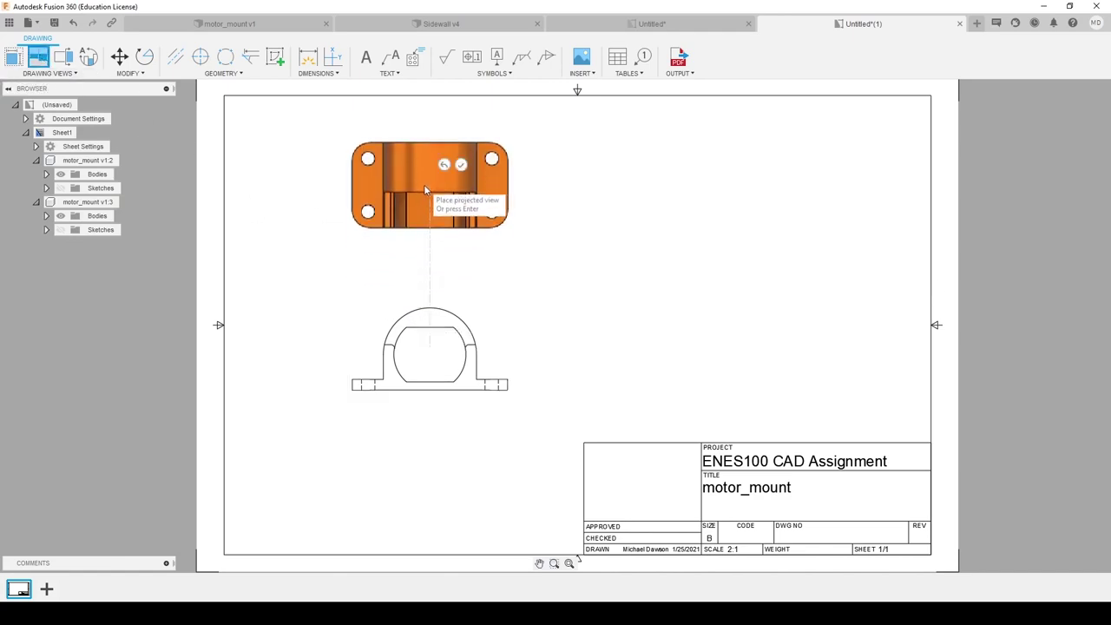
click(763, 347)
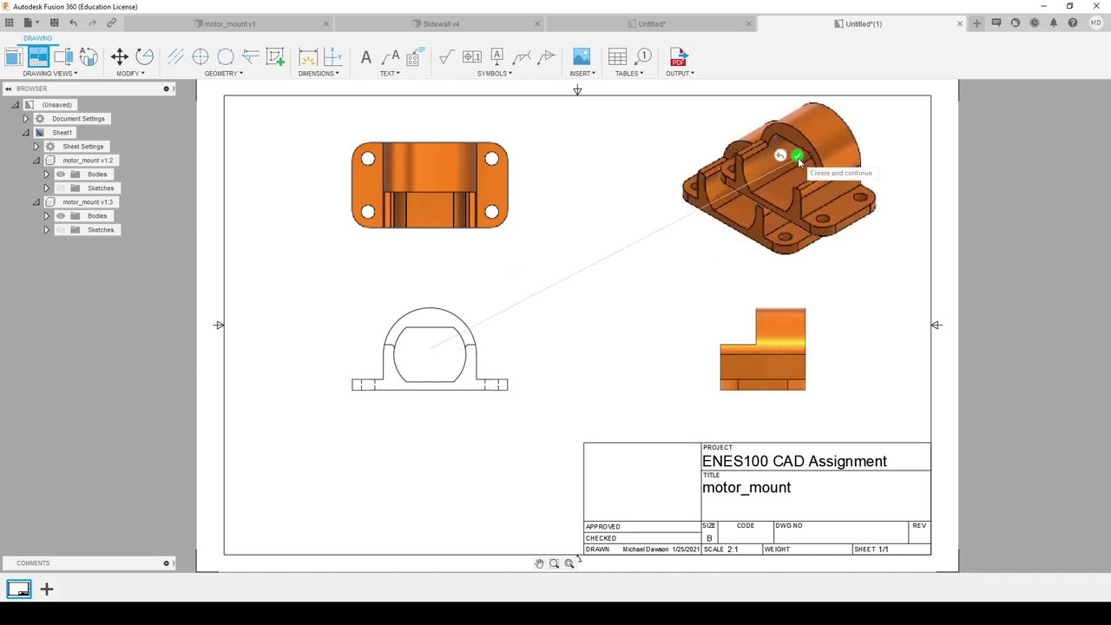
click(797, 154)
Change the isometric view's style to shaded without hidden edges
right_click(809, 205)
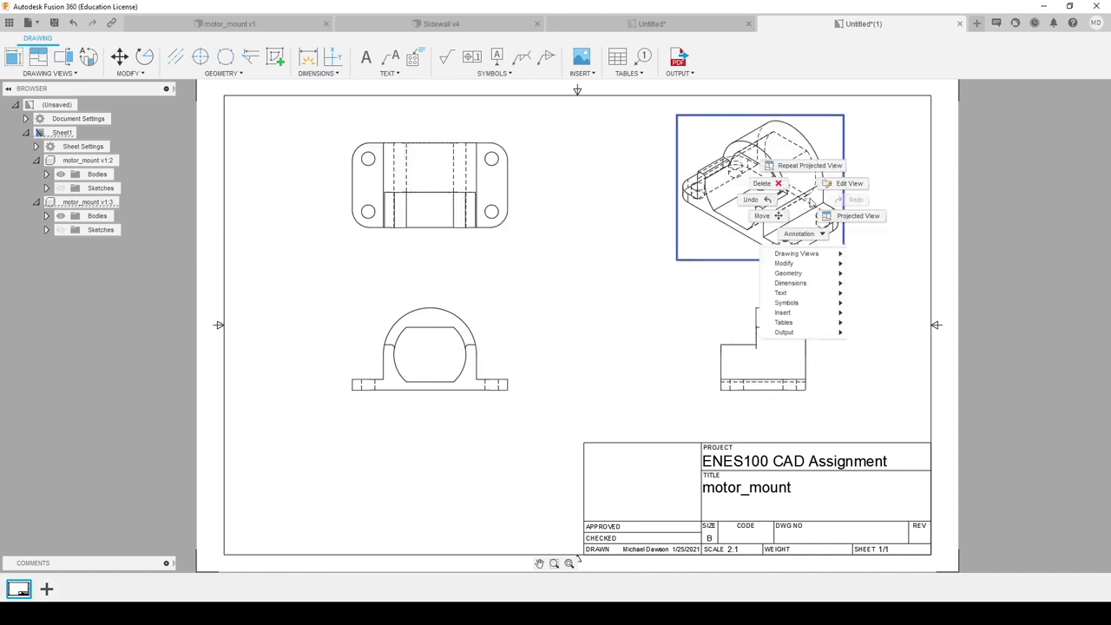
click(849, 185)
click(1089, 121)
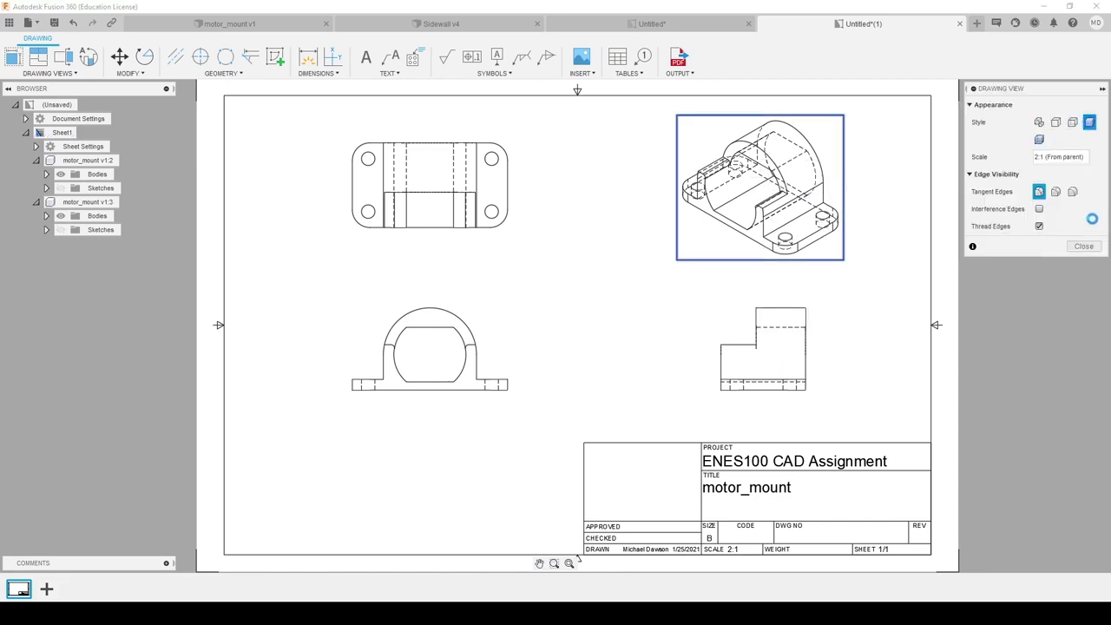
click(1082, 247)
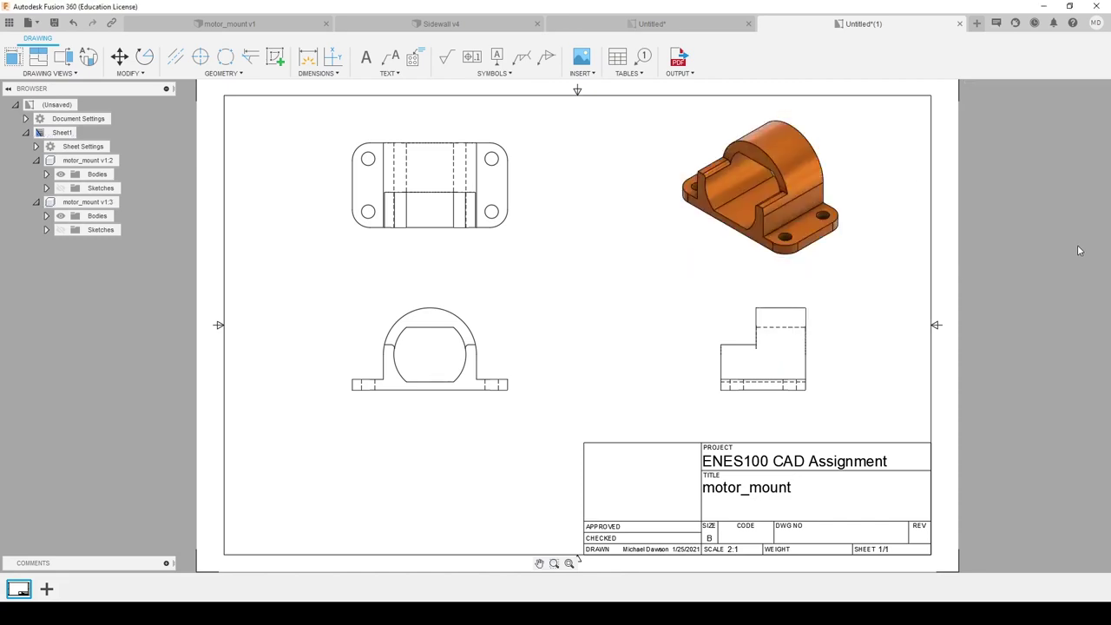
click(14, 64)
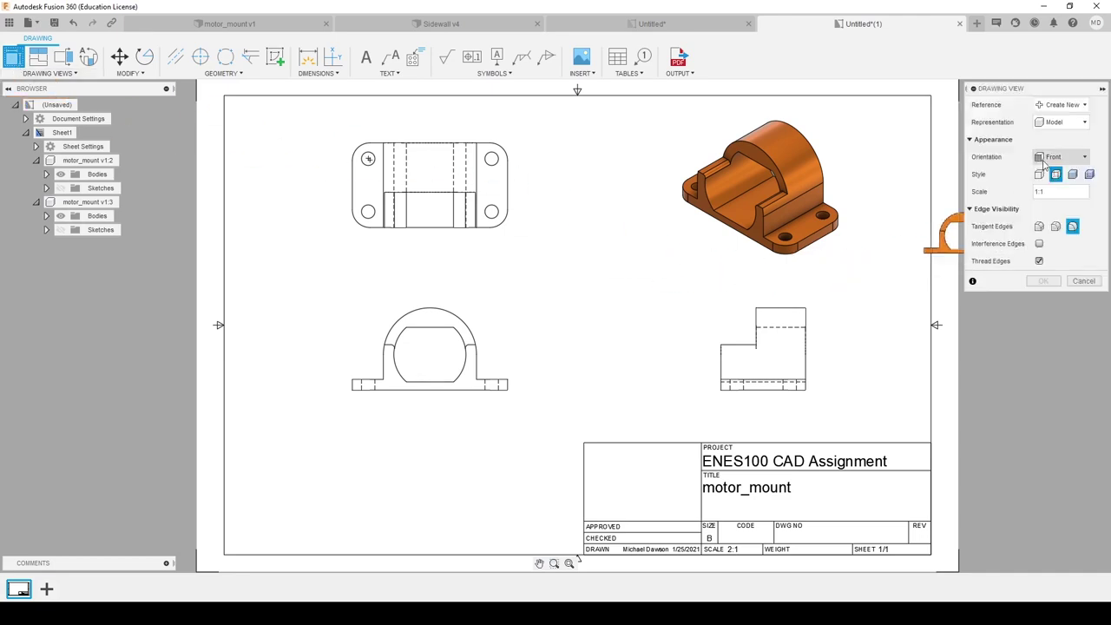
click(1051, 157)
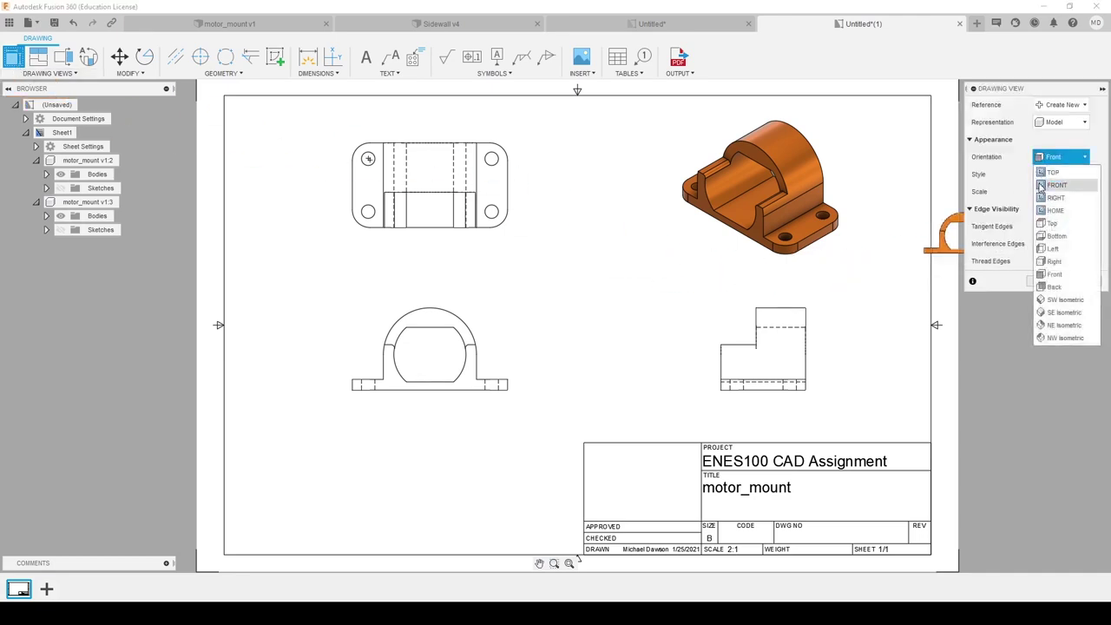
click(1055, 274)
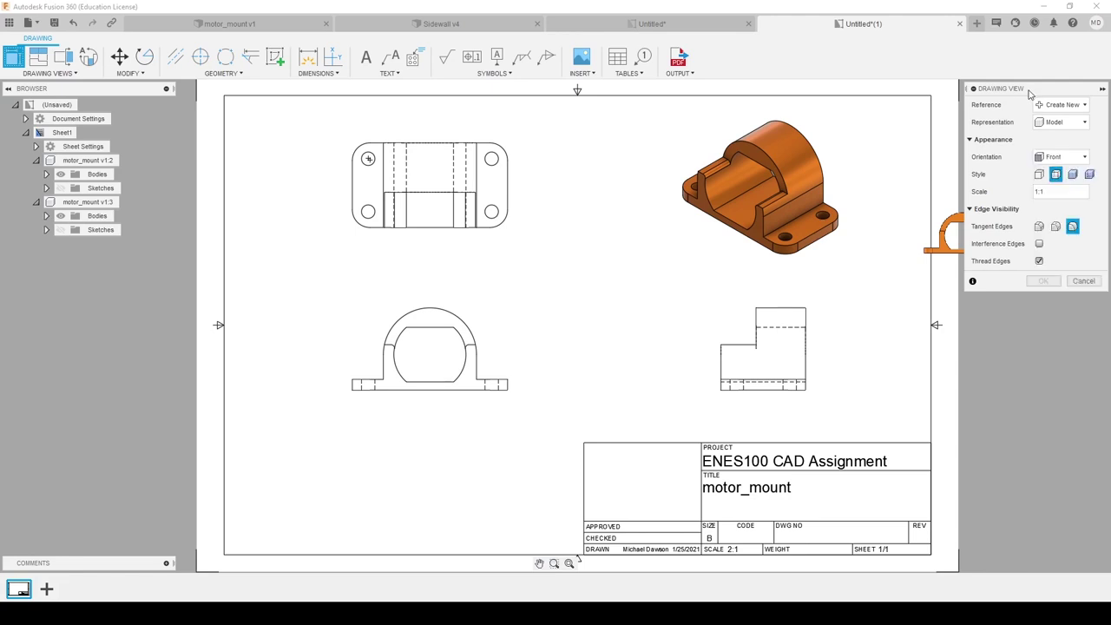
click(1082, 282)
click(430, 348)
right_click(430, 349)
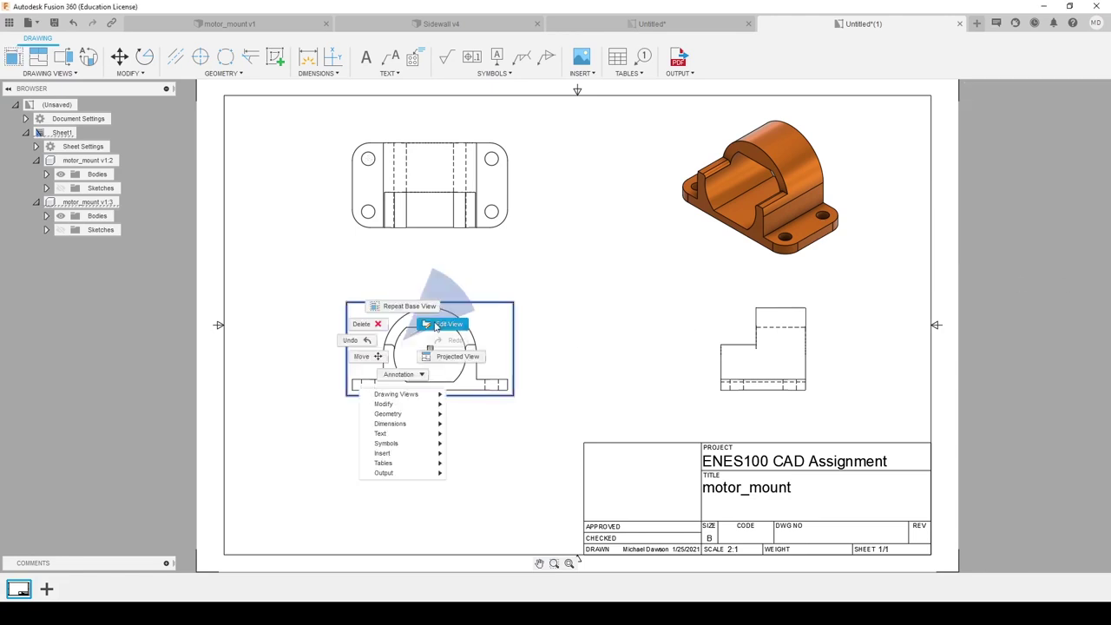
click(503, 258)
click(502, 258)
Dimension the motor mount's overall width above the top view
middle_drag(574, 279, 551, 271)
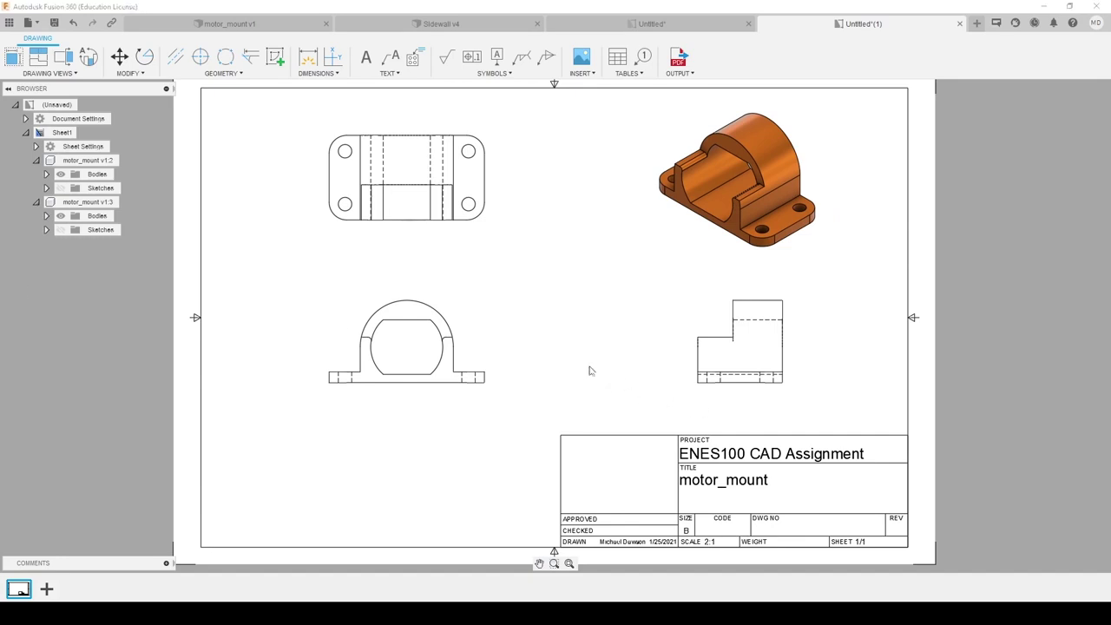
scroll(586, 374, up, 2)
click(308, 57)
middle_drag(516, 216, 527, 256)
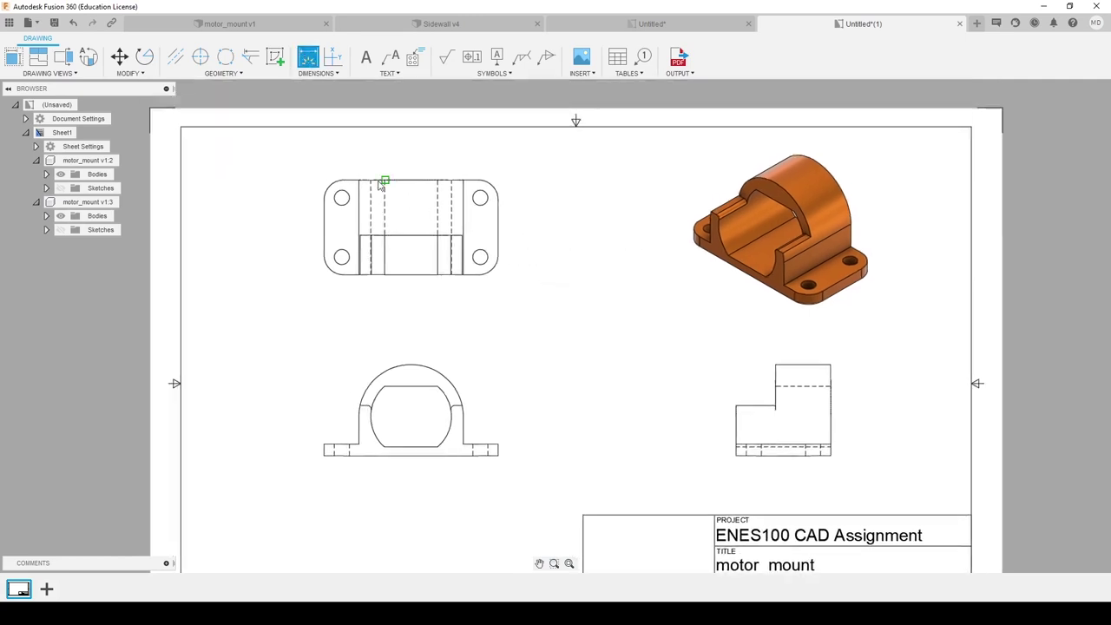
click(324, 199)
click(500, 200)
click(411, 150)
Dimension the side view's overall depth below it and the lower ledge's depth above it
middle_drag(624, 251, 576, 258)
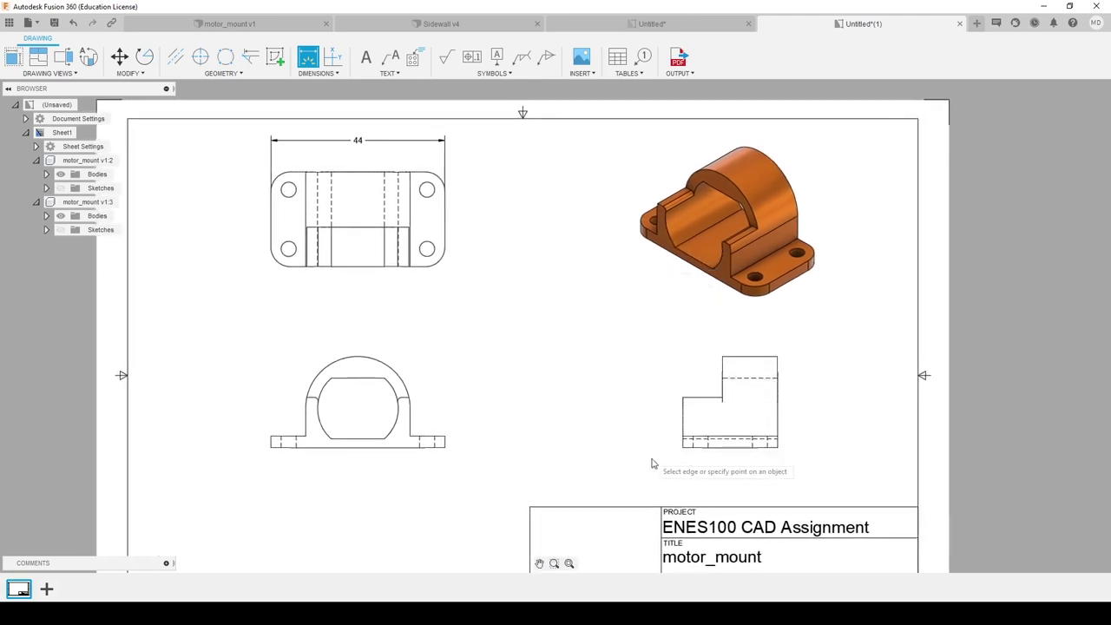
click(684, 447)
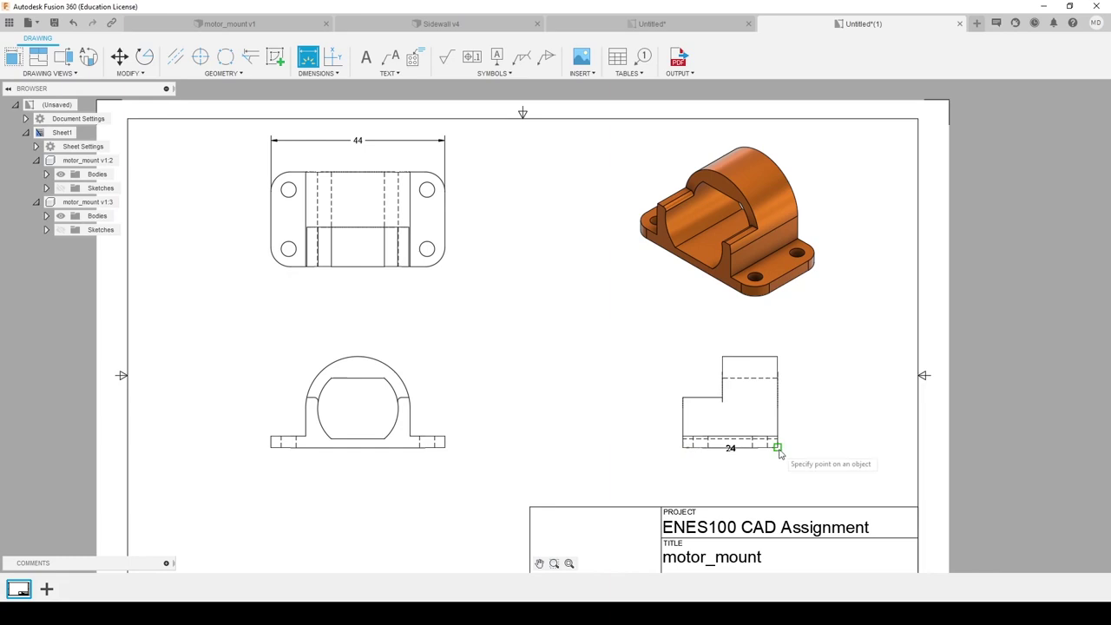
click(745, 482)
middle_drag(806, 439, 769, 425)
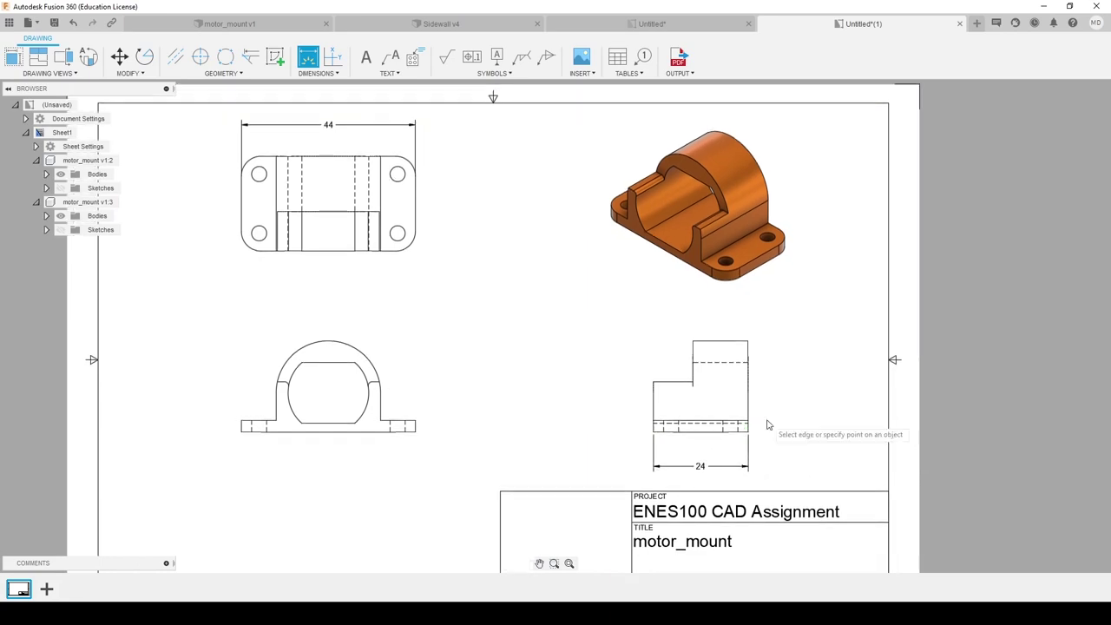
click(683, 382)
click(675, 331)
Add center marks to the four mounting holes in the top view
mouse_move(469, 341)
middle_down()
mouse_move(479, 316)
mouse_move(551, 318)
middle_up()
click(200, 56)
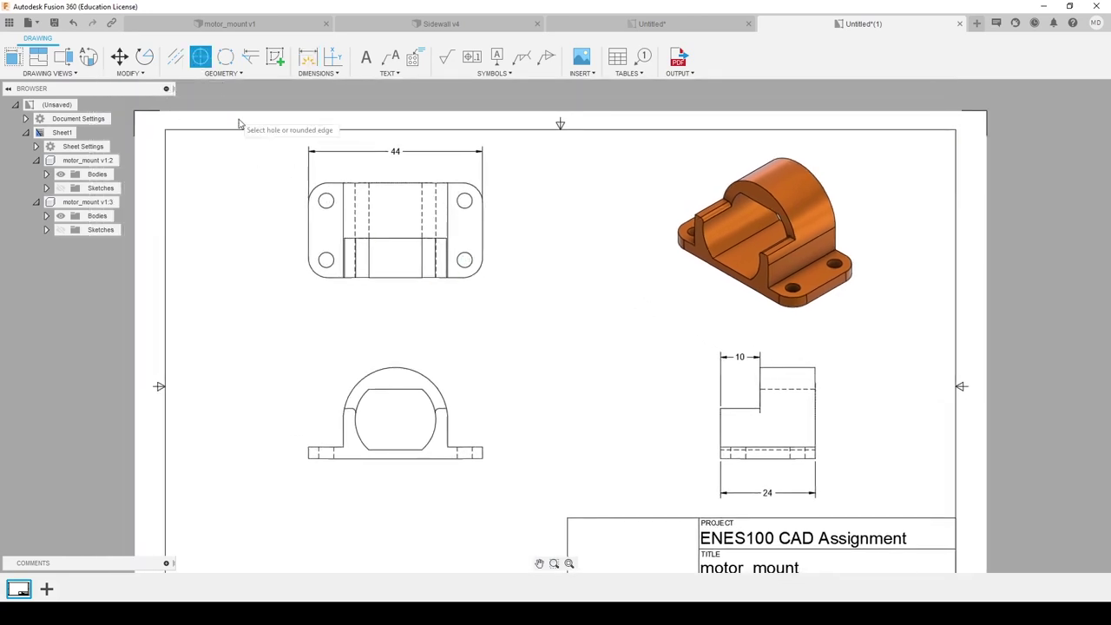
scroll(327, 201, up, 1)
click(327, 203)
click(327, 268)
click(483, 205)
click(479, 268)
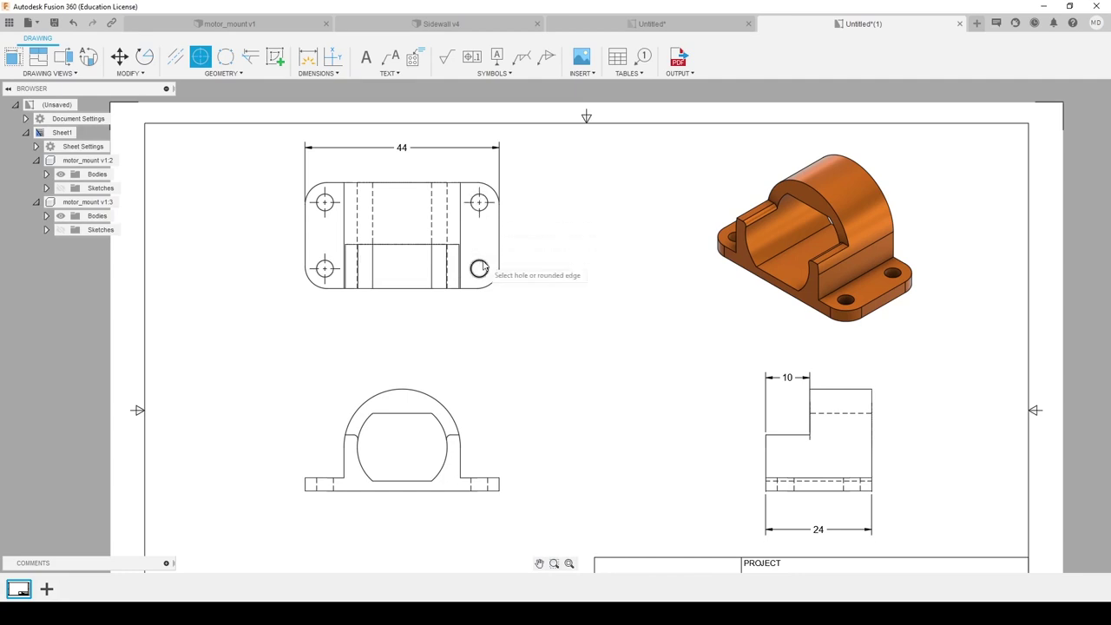
Add centerlines through the hidden mounting holes in the front view and the side view
middle_drag(561, 276, 552, 236)
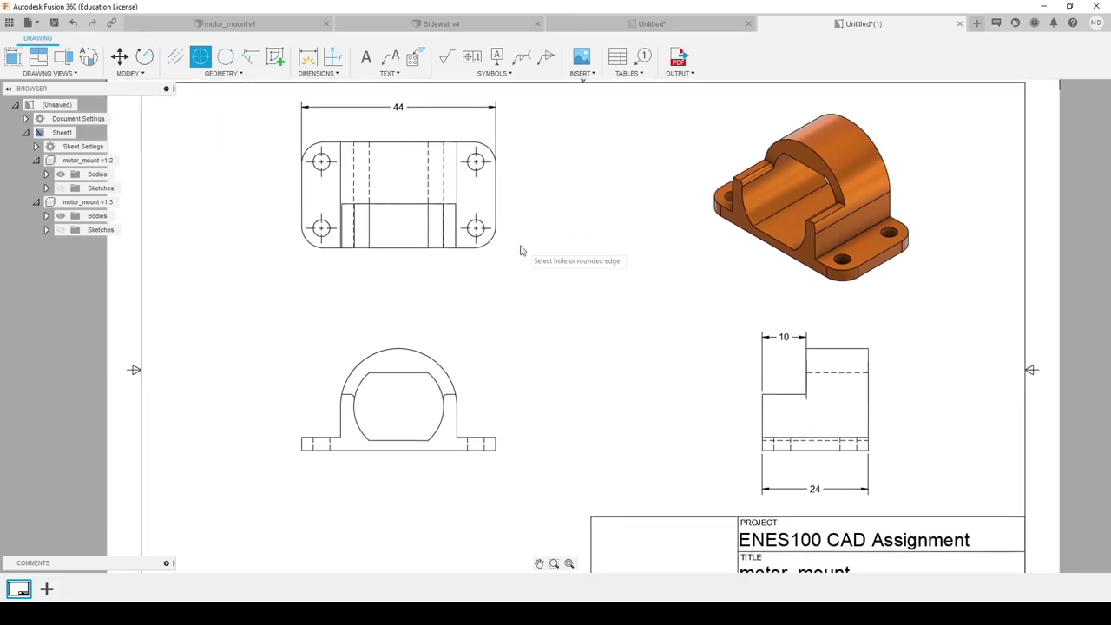
click(176, 56)
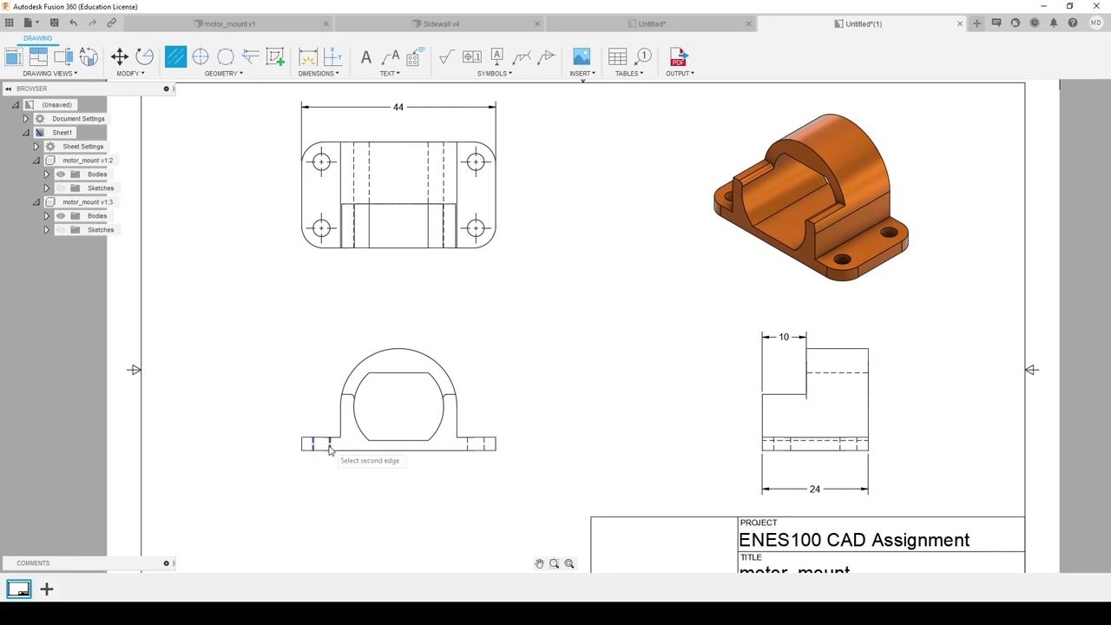
click(468, 446)
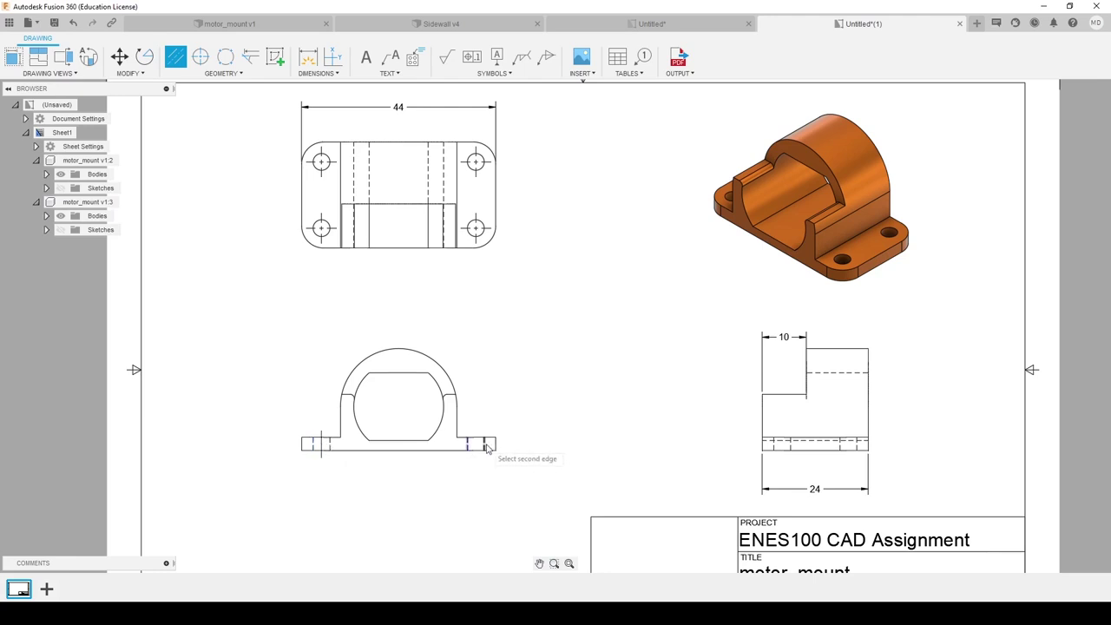
middle_drag(586, 439, 592, 412)
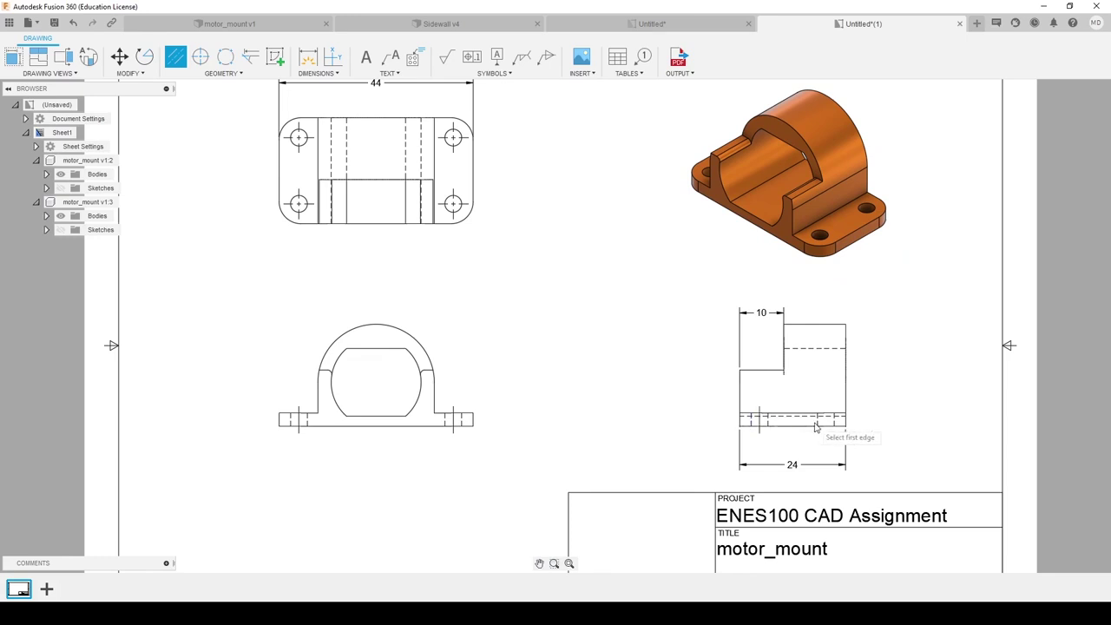
middle_drag(624, 404, 639, 416)
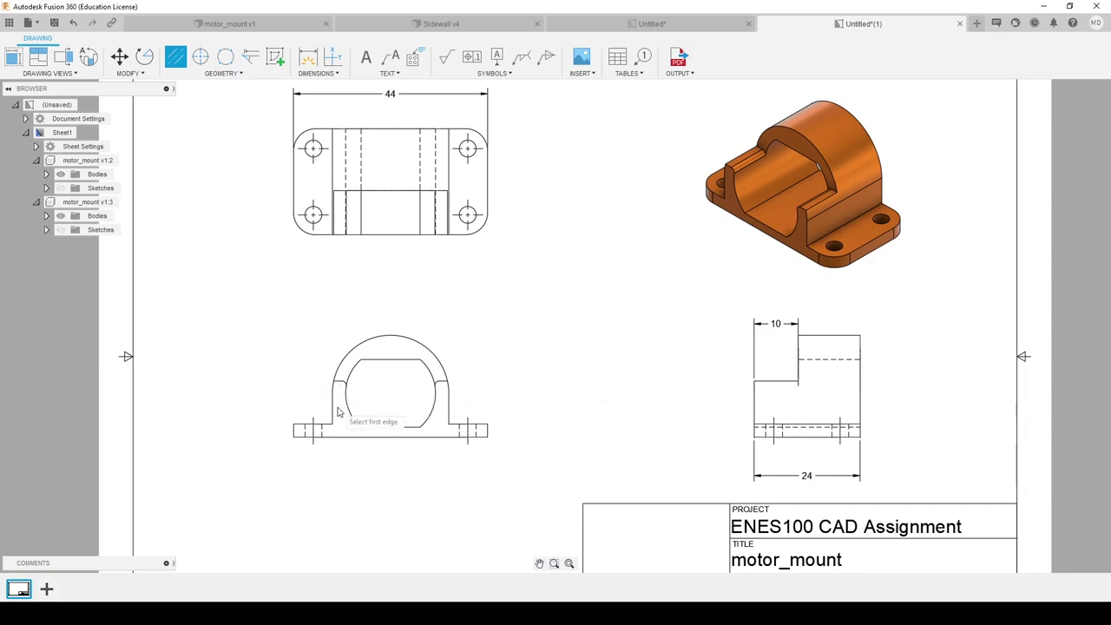
Add a vertical centerline midway between the front view's outer walls and extend it past the arch and the base
click(449, 406)
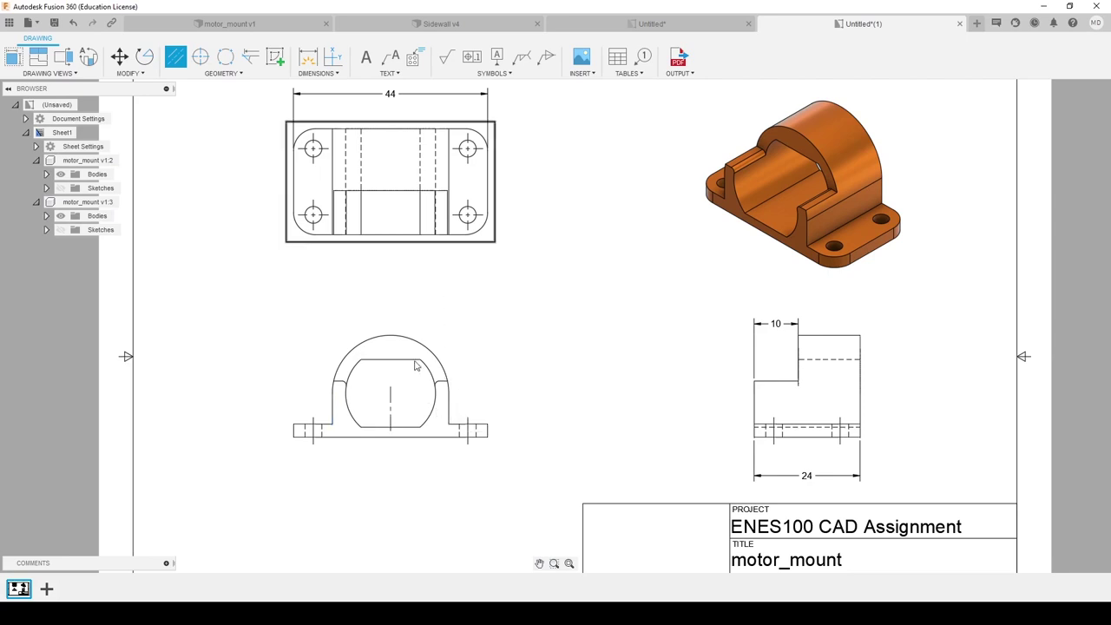
key(Escape)
click(393, 395)
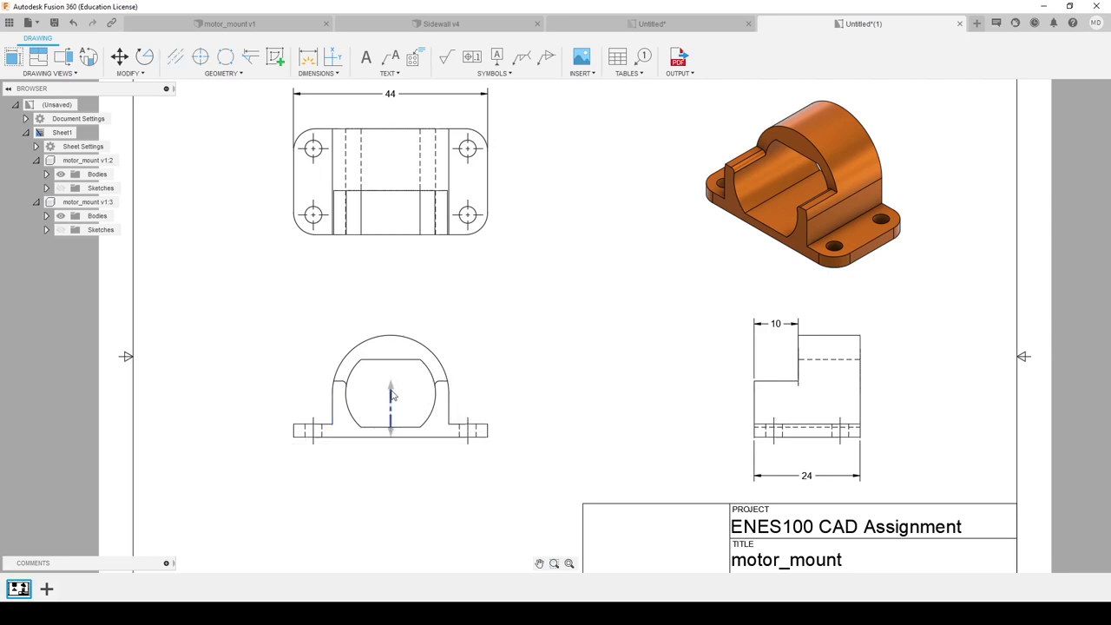
drag(391, 387, 391, 323)
drag(392, 430, 396, 448)
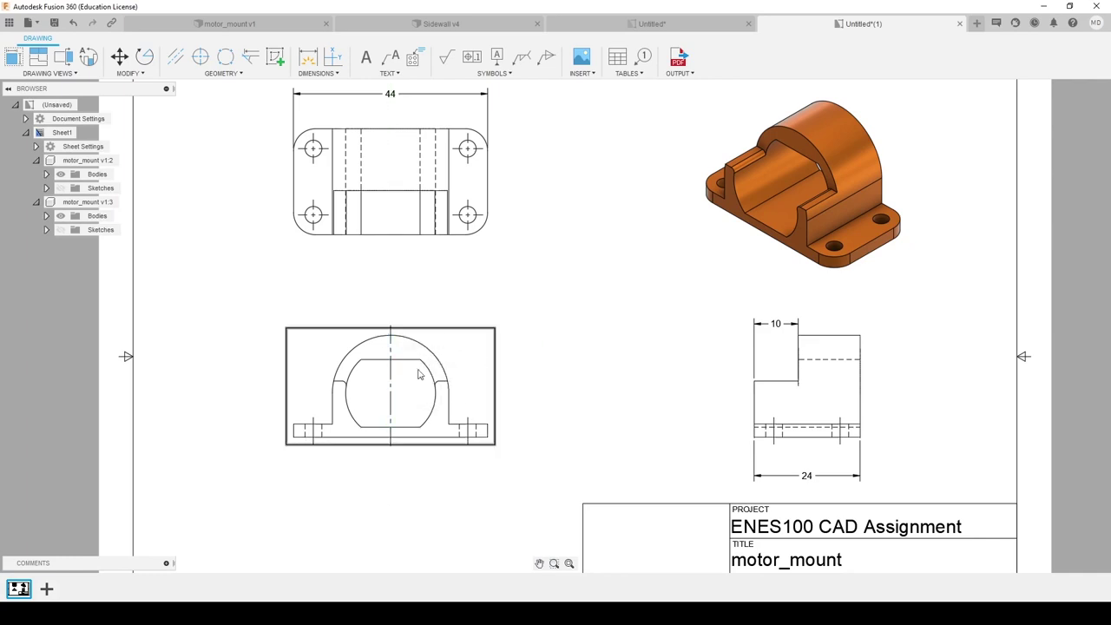
Add a centerline midway between the side edges of the top view and extend it beyond both long edges
click(174, 57)
click(294, 182)
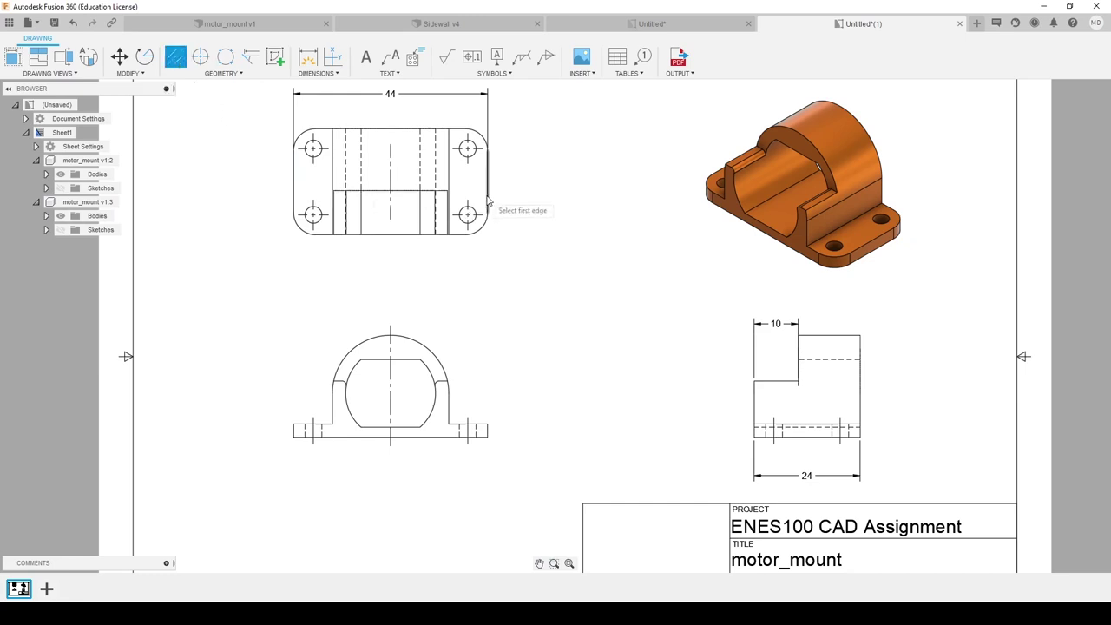
key(Escape)
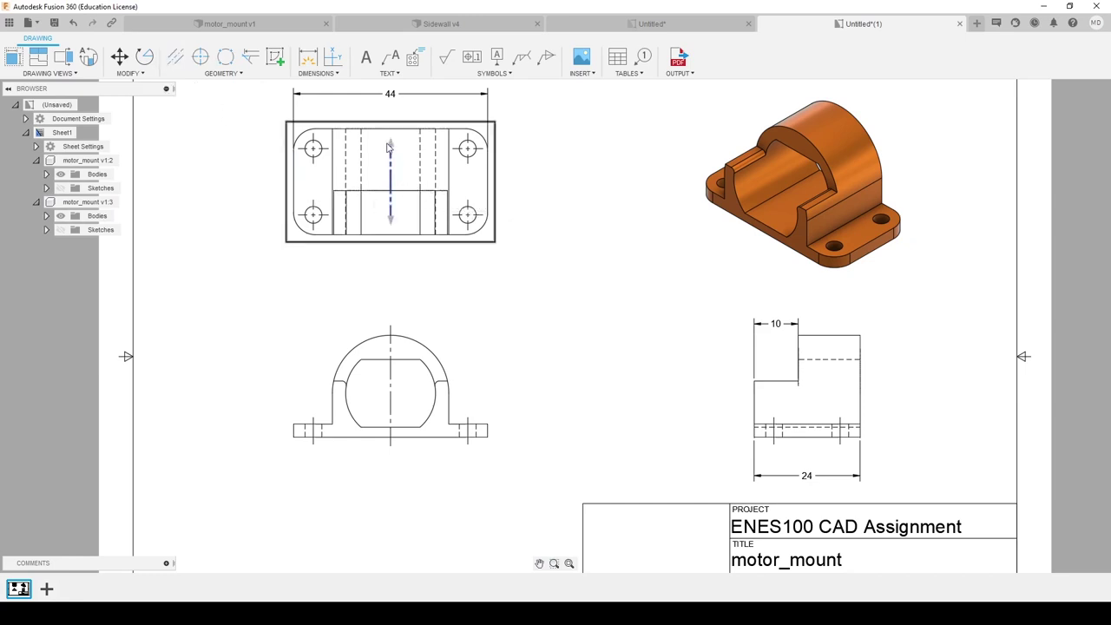
drag(390, 144, 390, 121)
drag(391, 222, 391, 245)
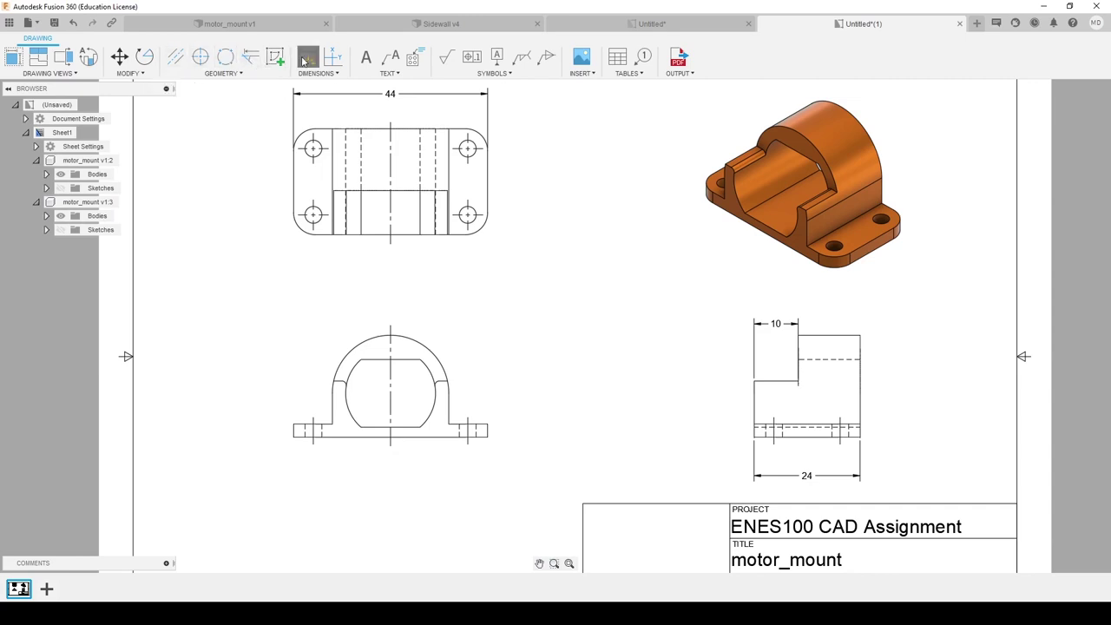
Dimension the diameter of the lower-right mounting hole and the radius of its adjacent corner in the top view
click(476, 217)
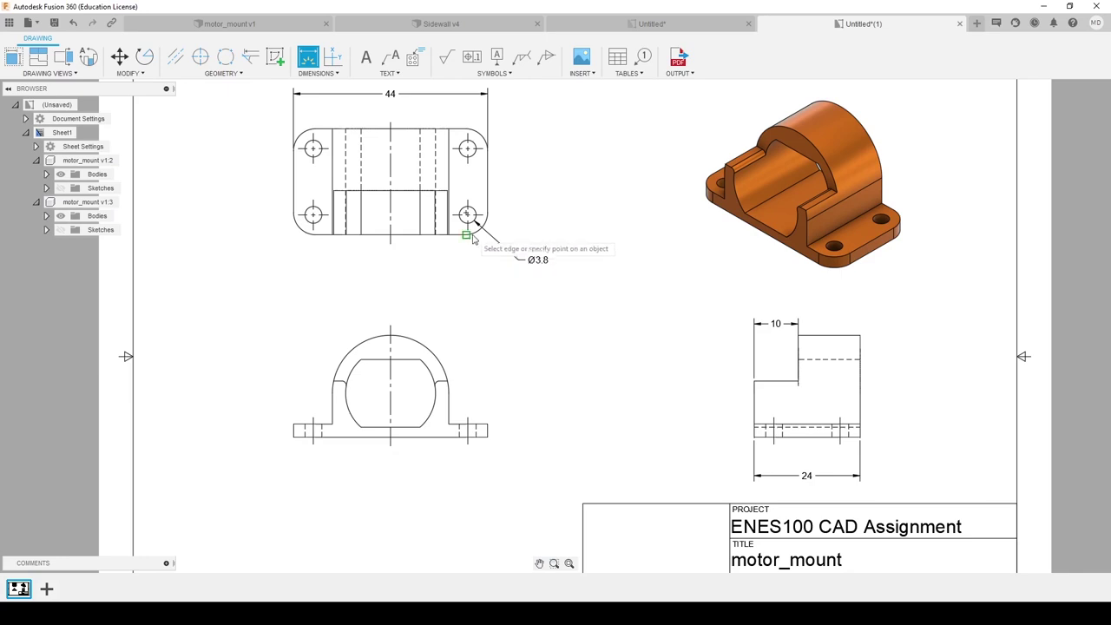
scroll(476, 236, up, 3)
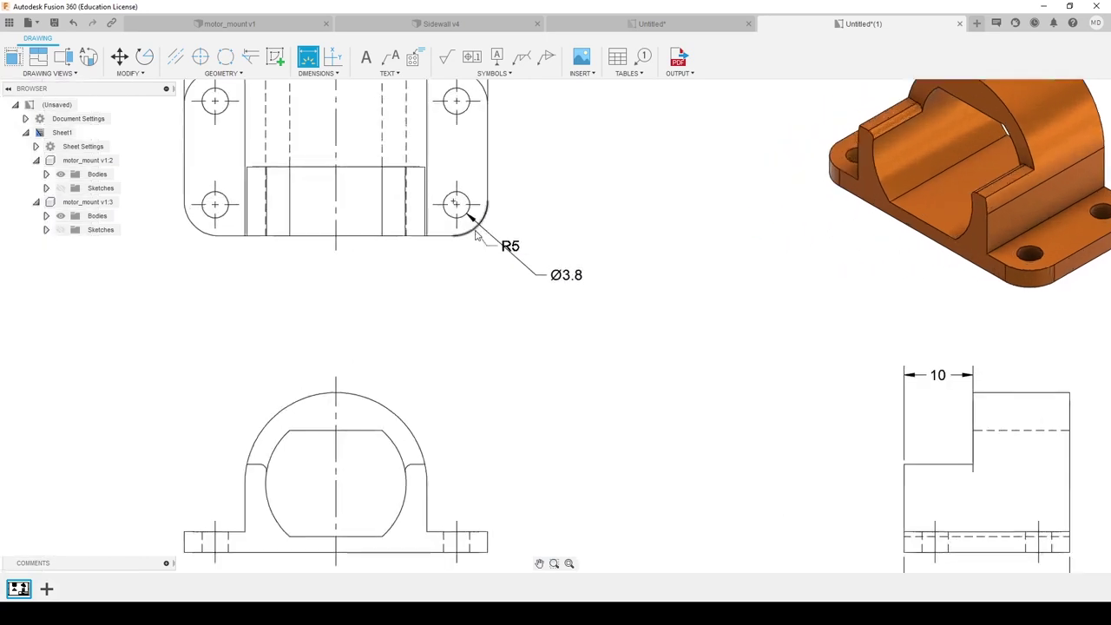
click(476, 236)
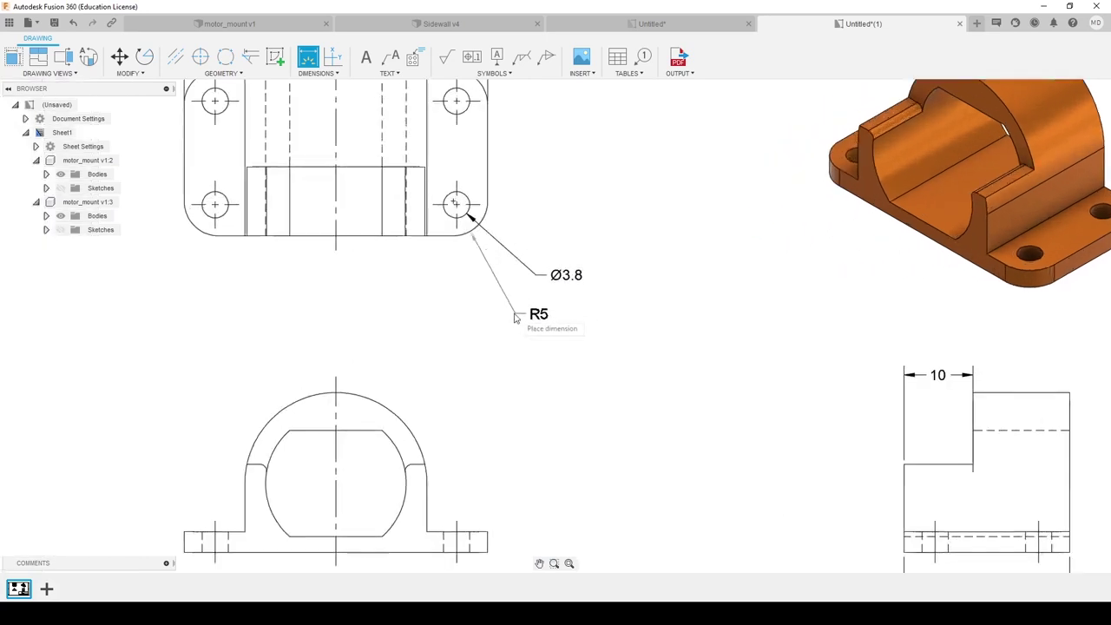
click(512, 316)
scroll(404, 309, down, 3)
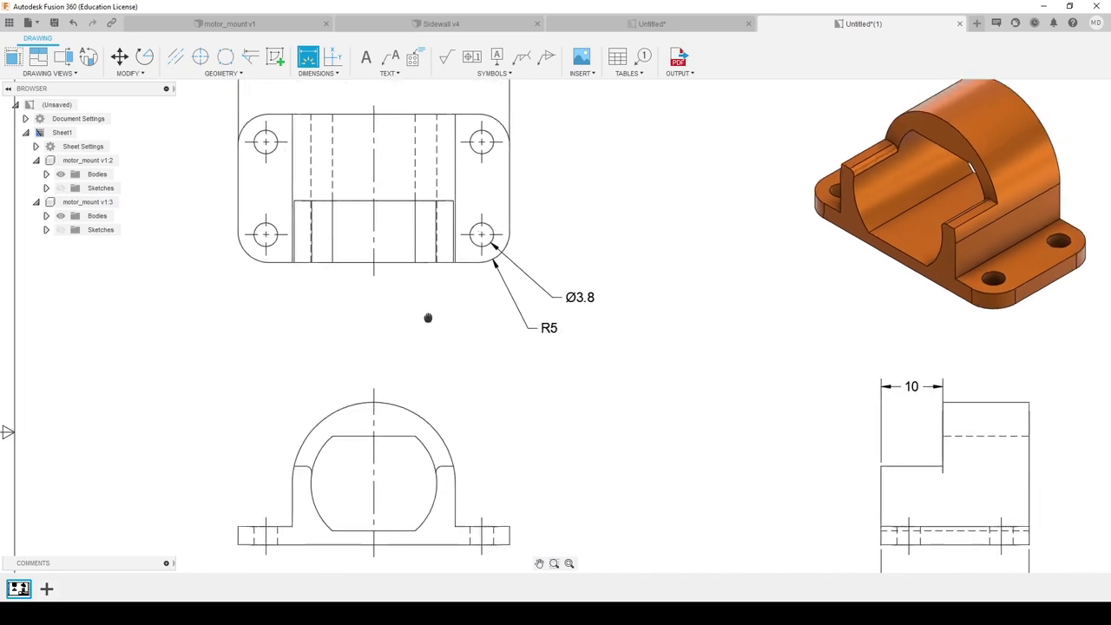
Dimension the lower-left hole's offset from the side edge and the upper-left hole's offset from the top edge in the top view
scroll(397, 325, down, 1)
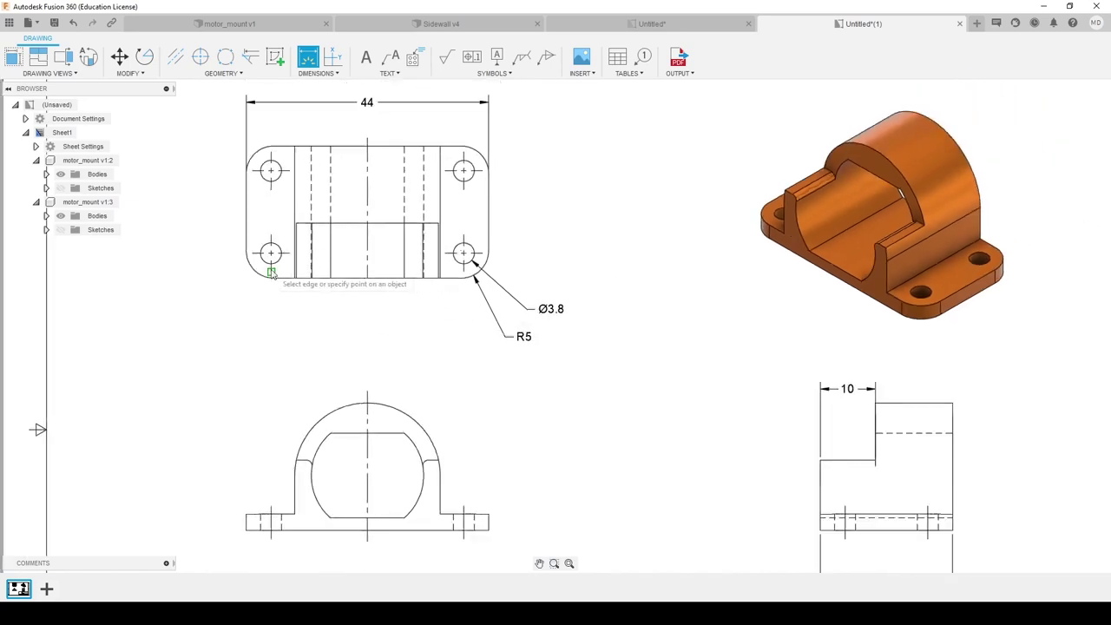
scroll(271, 271, up, 1)
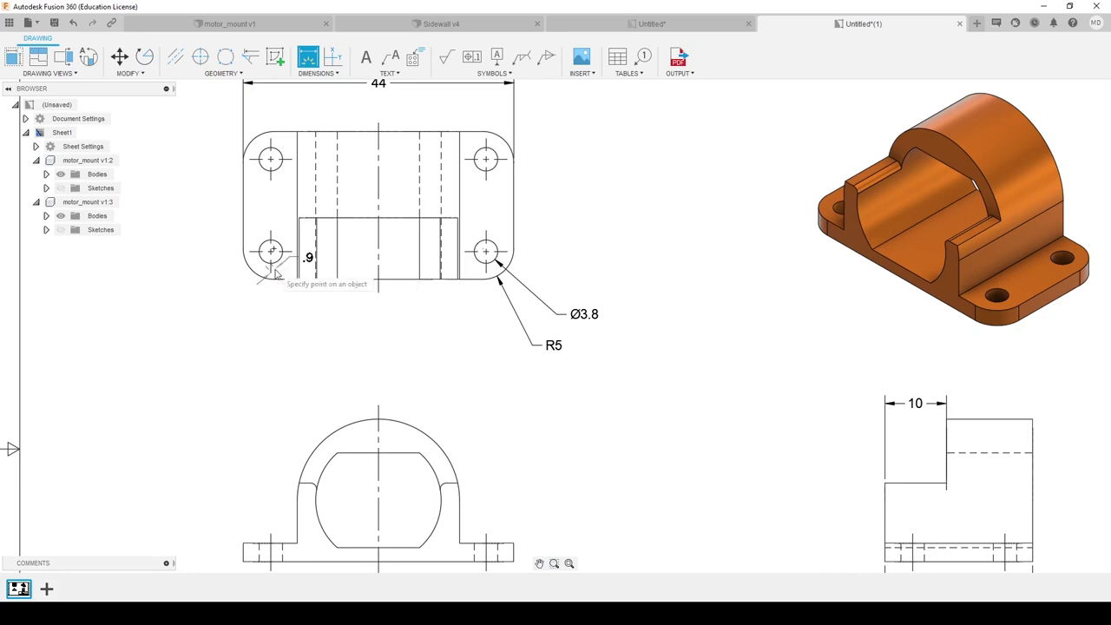
click(244, 252)
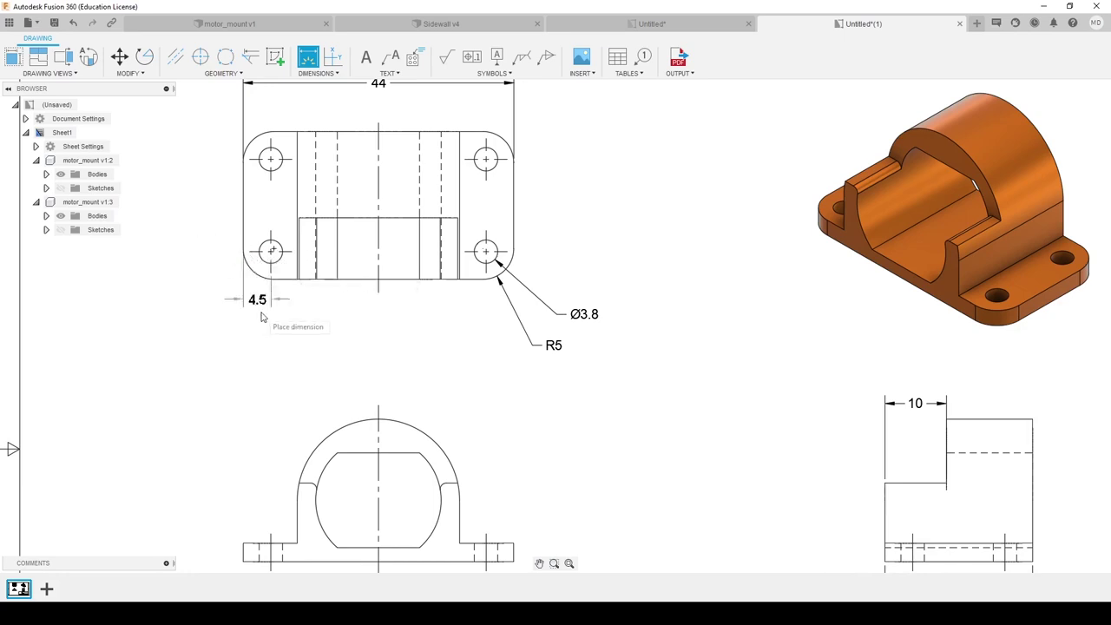
click(263, 313)
middle_drag(330, 330, 368, 365)
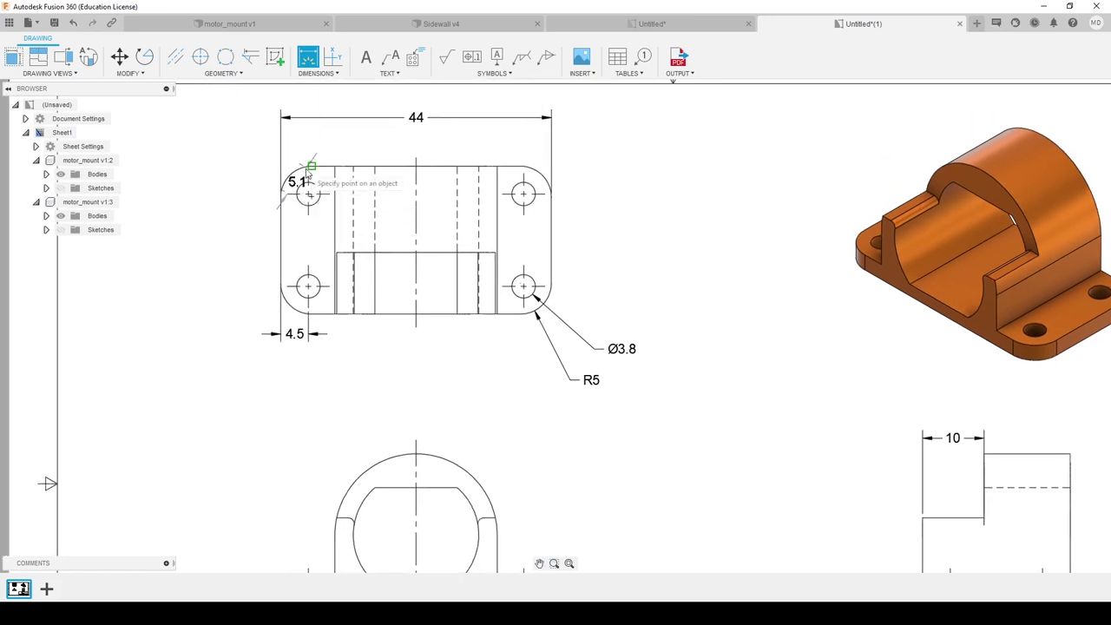
click(312, 168)
click(239, 184)
Dimension the radii of the outer arch and the inner bore arc in the front view
scroll(425, 330, down, 3)
middle_drag(445, 342, 445, 284)
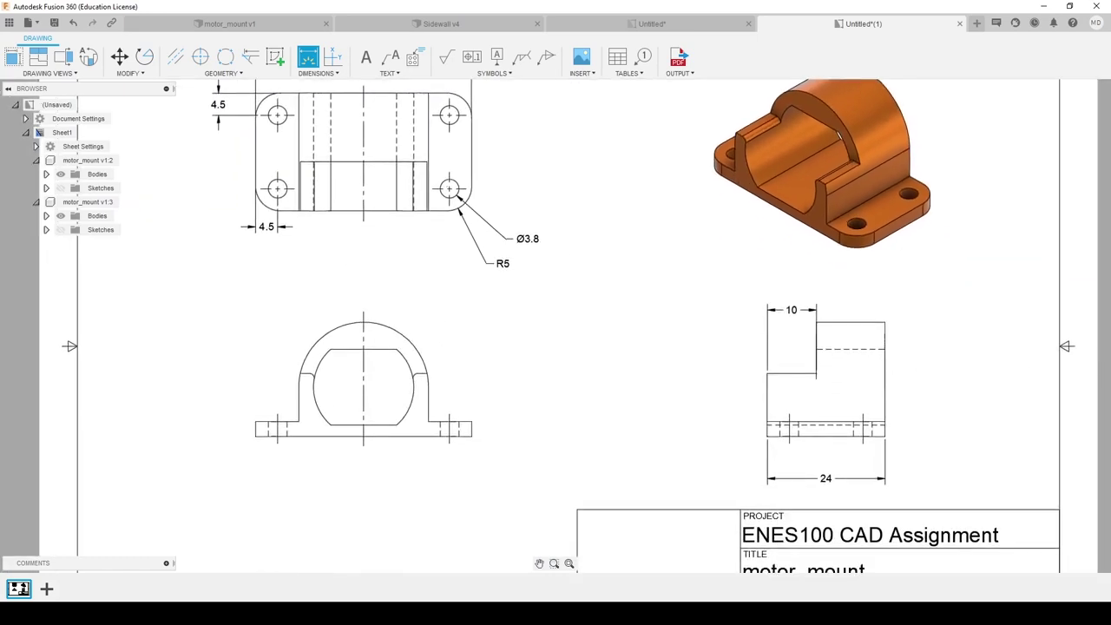
scroll(462, 376, up, 1)
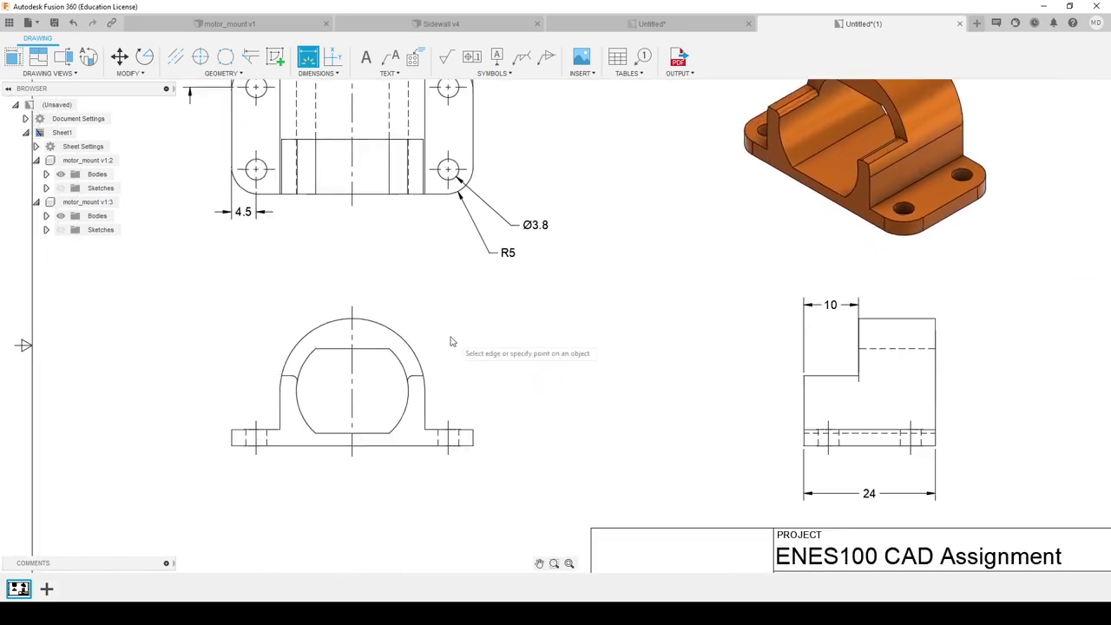
click(296, 351)
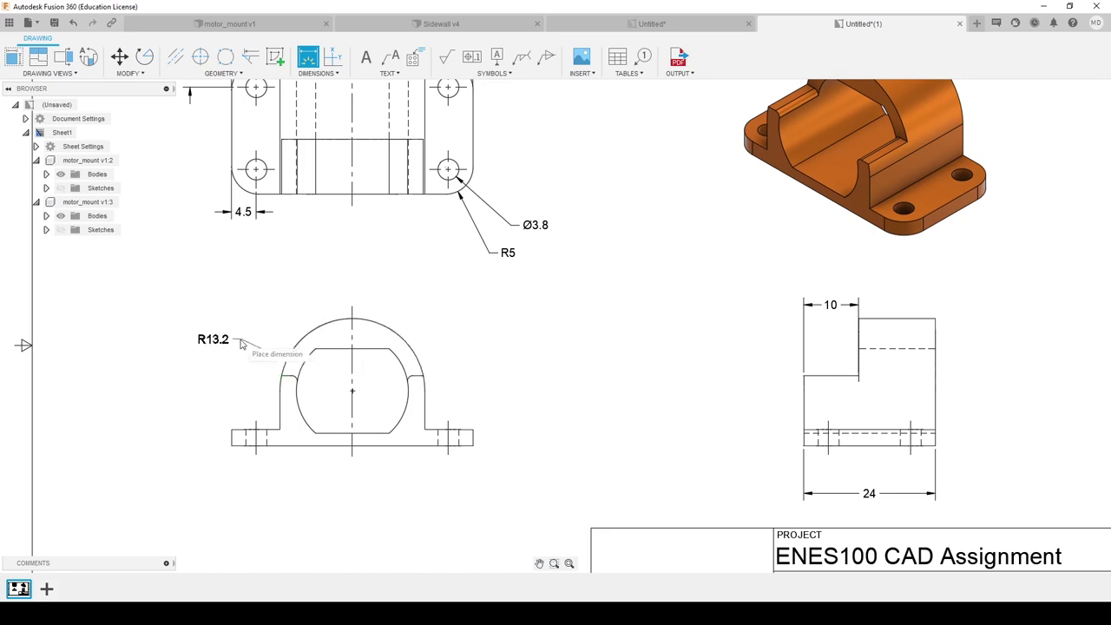
click(229, 328)
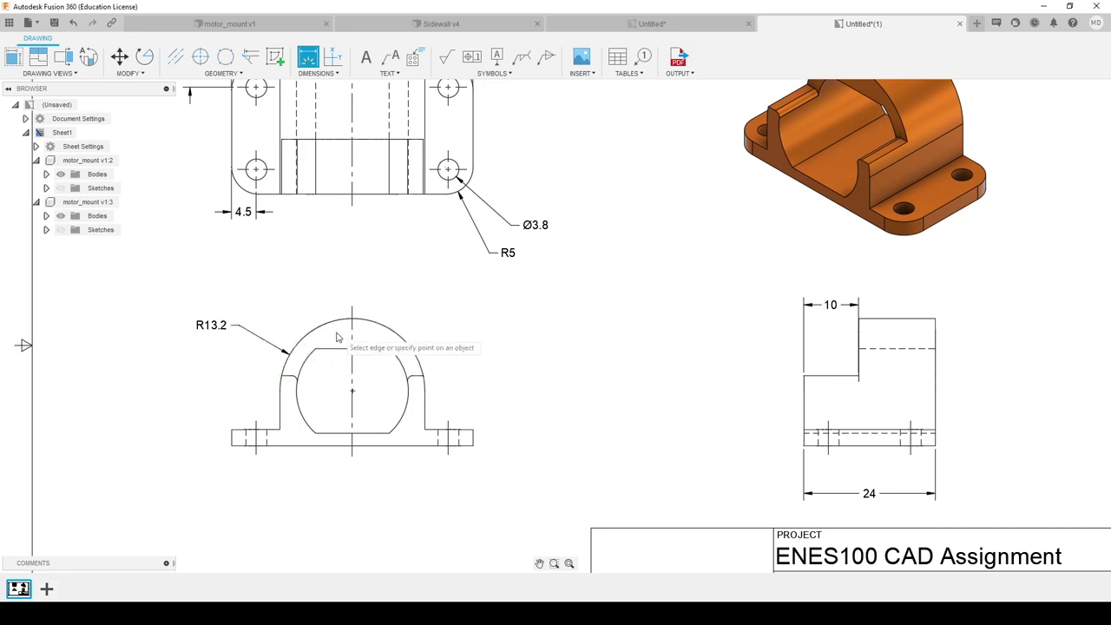
click(296, 375)
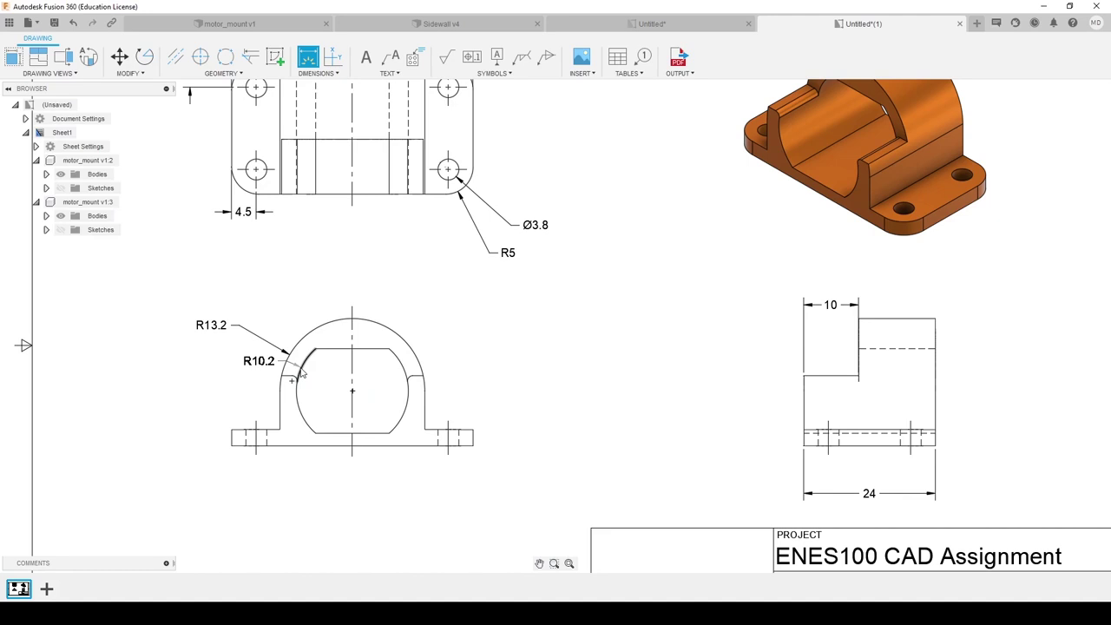
click(238, 351)
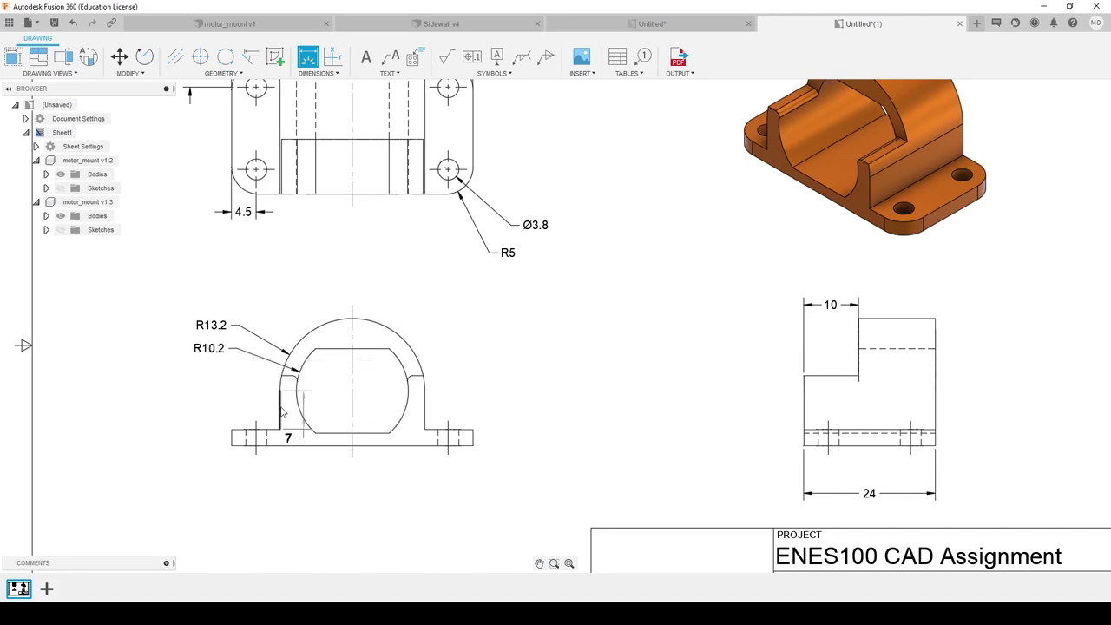
Dimension the radius of the small fillet beside the bore in the front view
scroll(281, 408, up, 2)
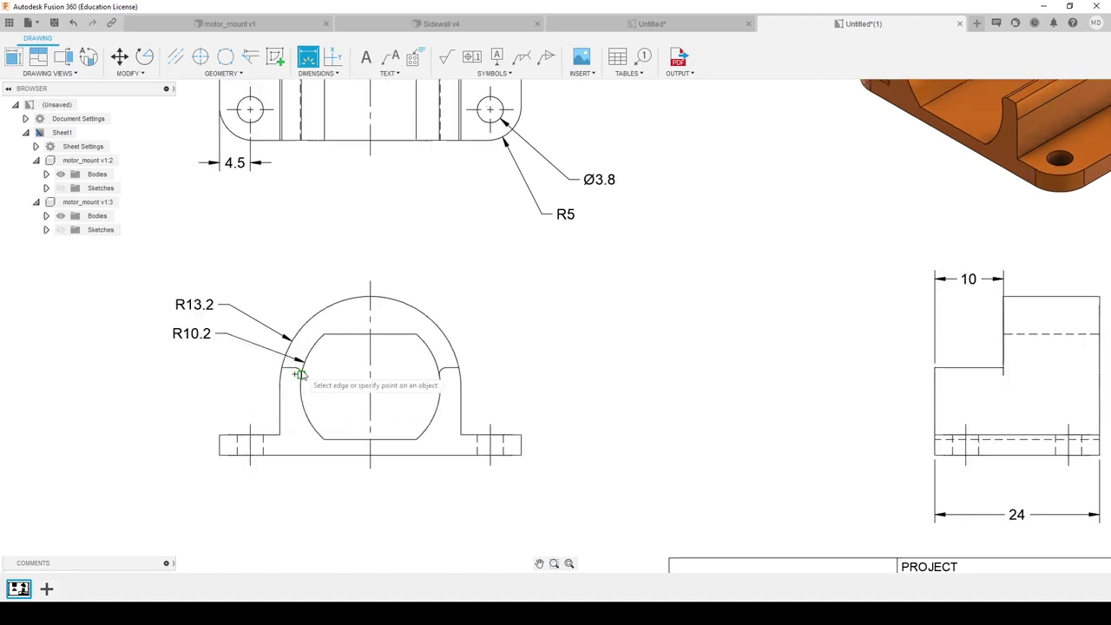
scroll(296, 372, up, 3)
click(296, 372)
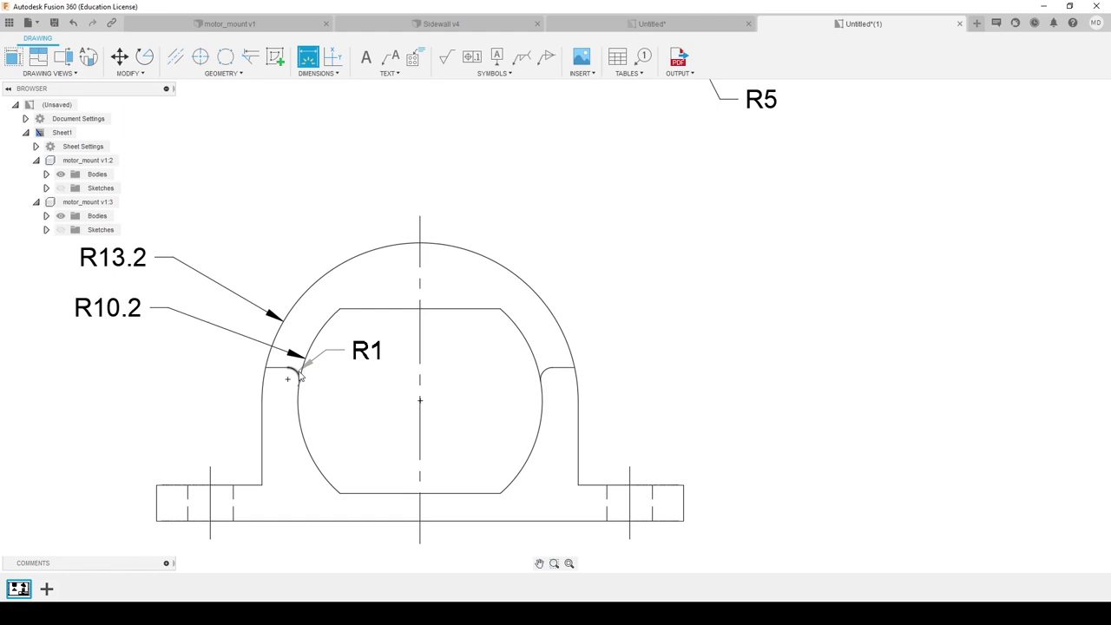
click(200, 406)
Dimension the thickness of the base flange beside the front view
scroll(353, 400, down, 2)
middle_drag(352, 400, 330, 375)
scroll(229, 402, down, 2)
scroll(195, 446, up, 1)
click(193, 445)
click(113, 446)
Add a center mark to the bore in the front view and dimension the distance from it to the bore's upper flat
scroll(397, 418, down, 1)
middle_drag(533, 414, 464, 409)
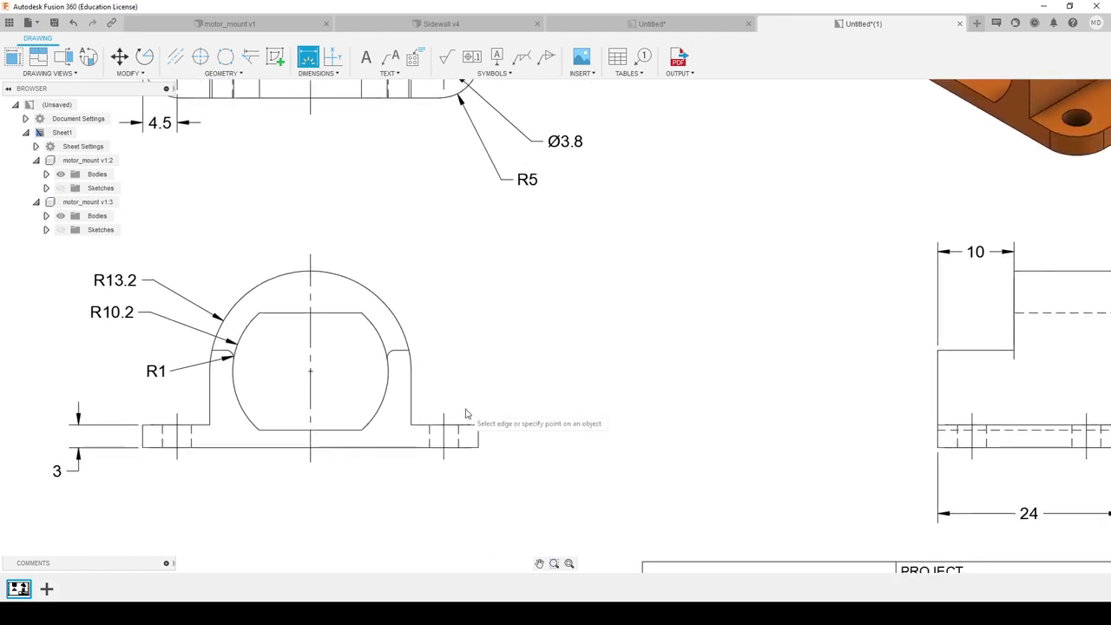
scroll(465, 414, down, 1)
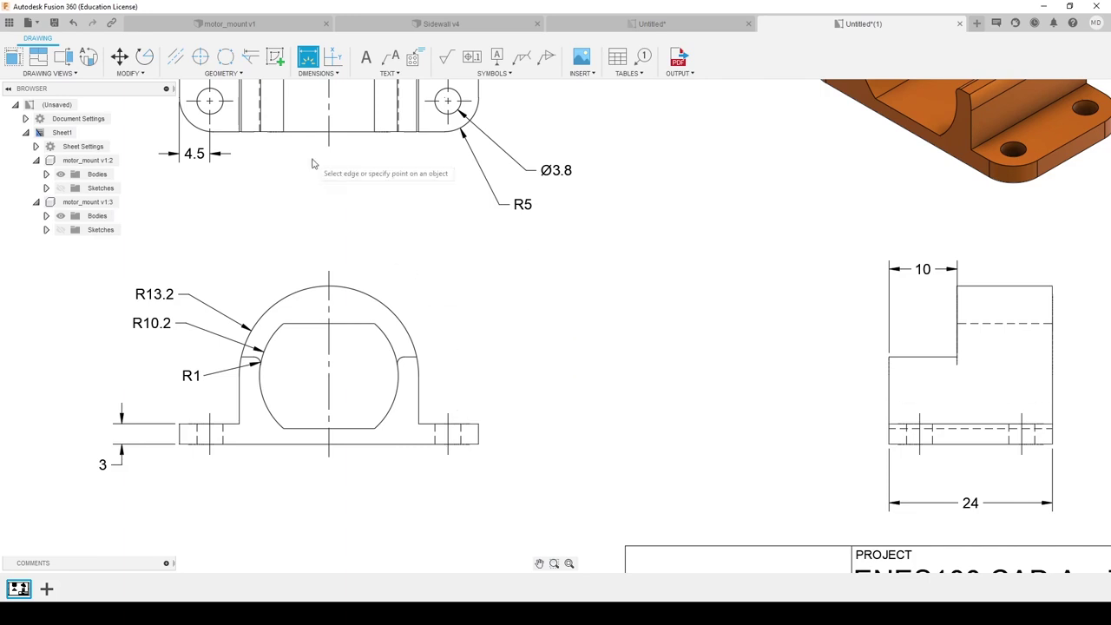
click(200, 57)
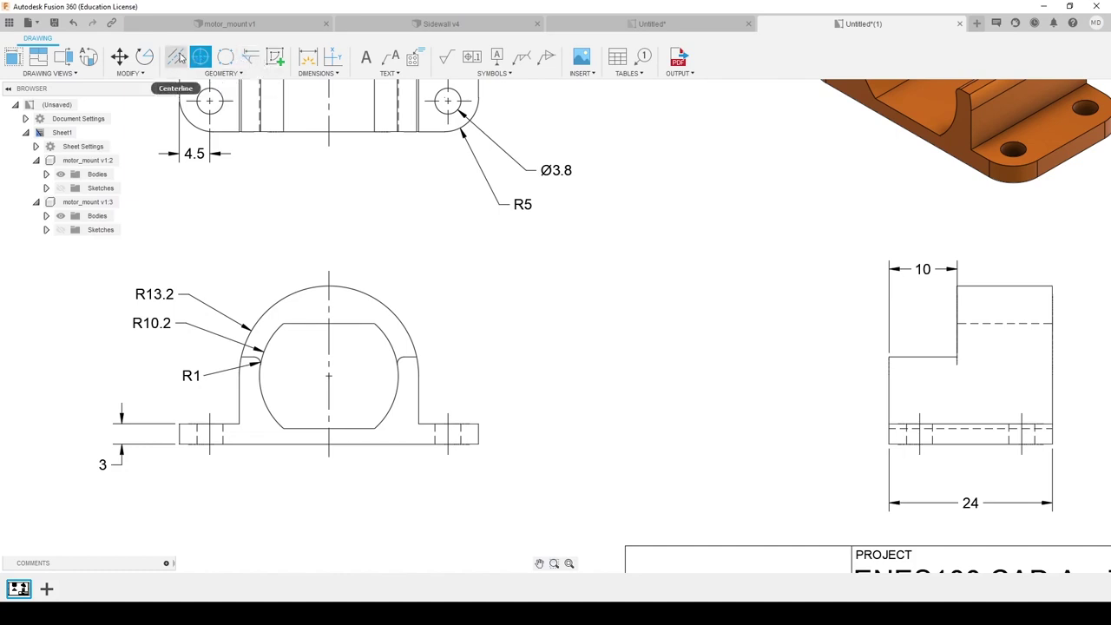
key(d)
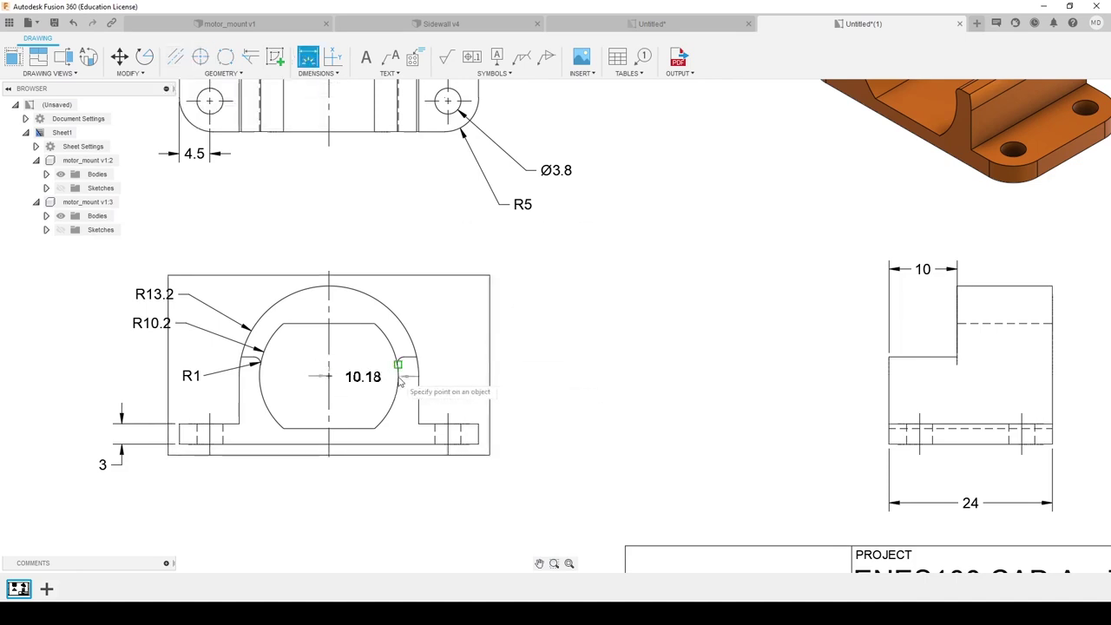
click(374, 325)
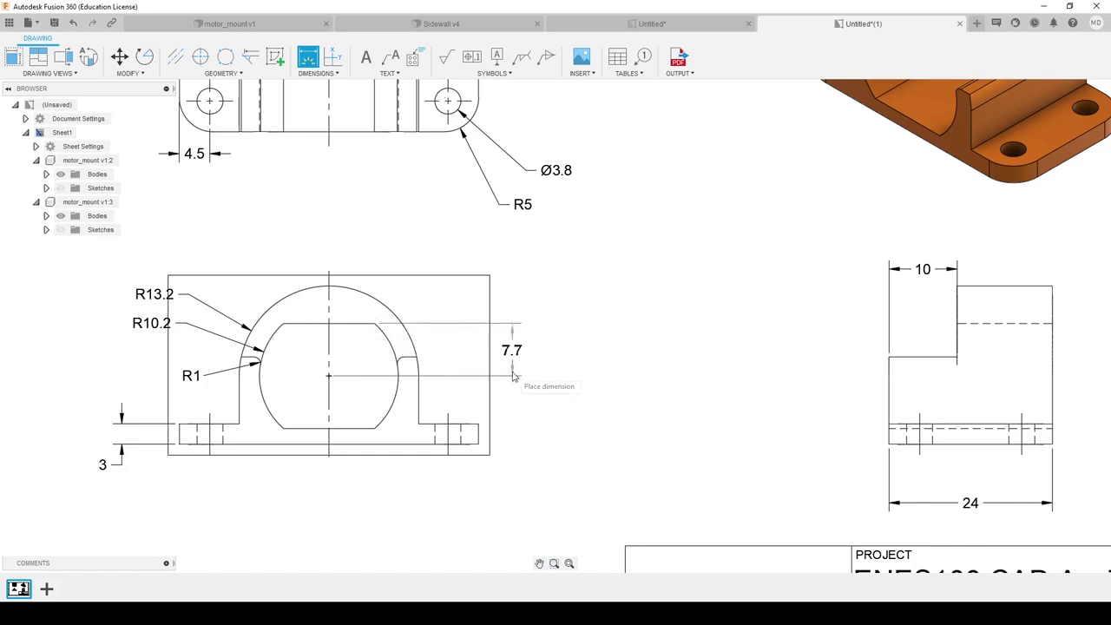
click(527, 375)
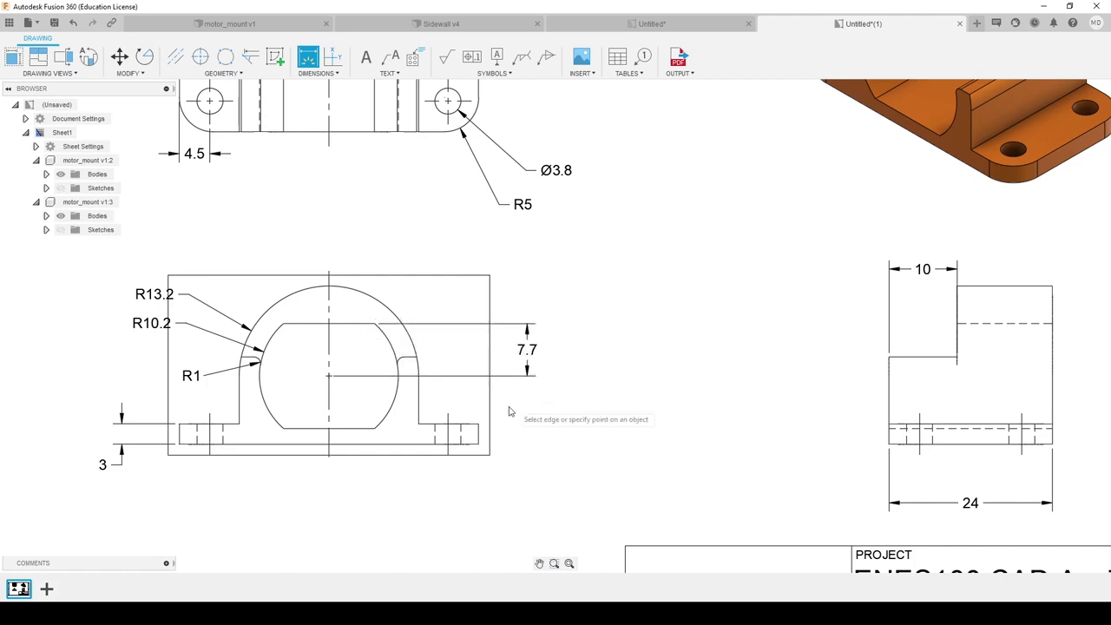
Dimension the vertical distance from the bore's center mark to the underside of the base in the front view
click(330, 377)
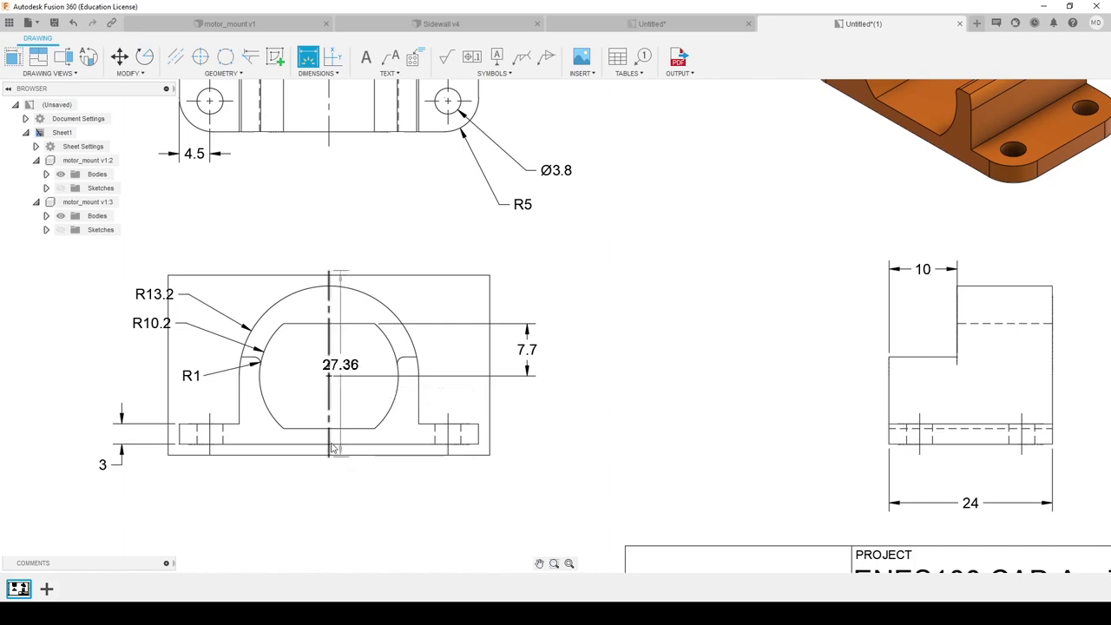
click(328, 364)
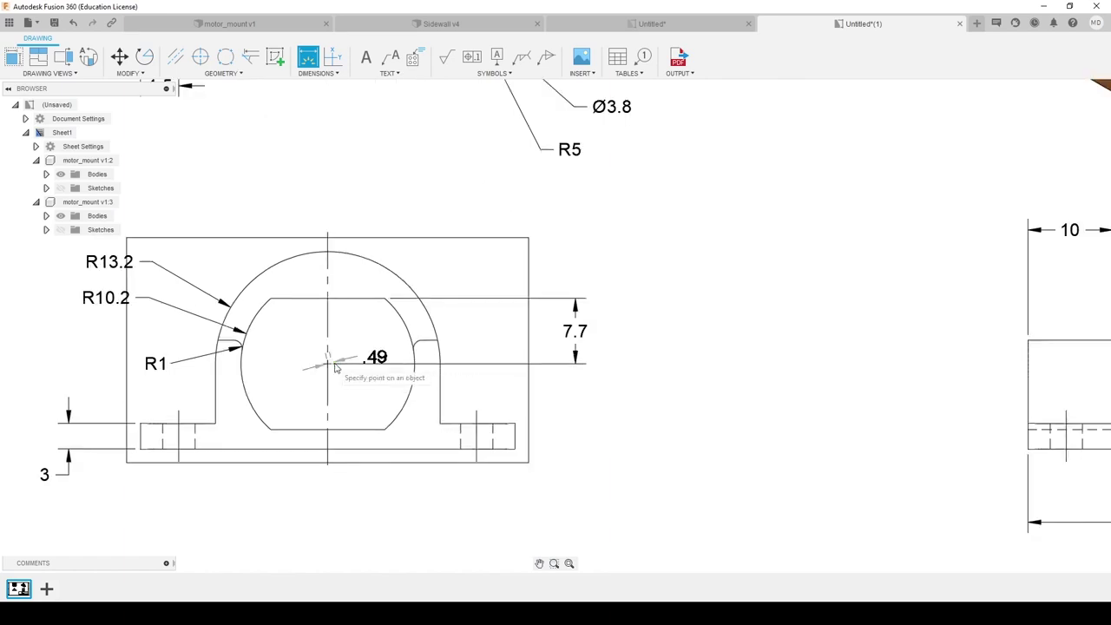
click(515, 449)
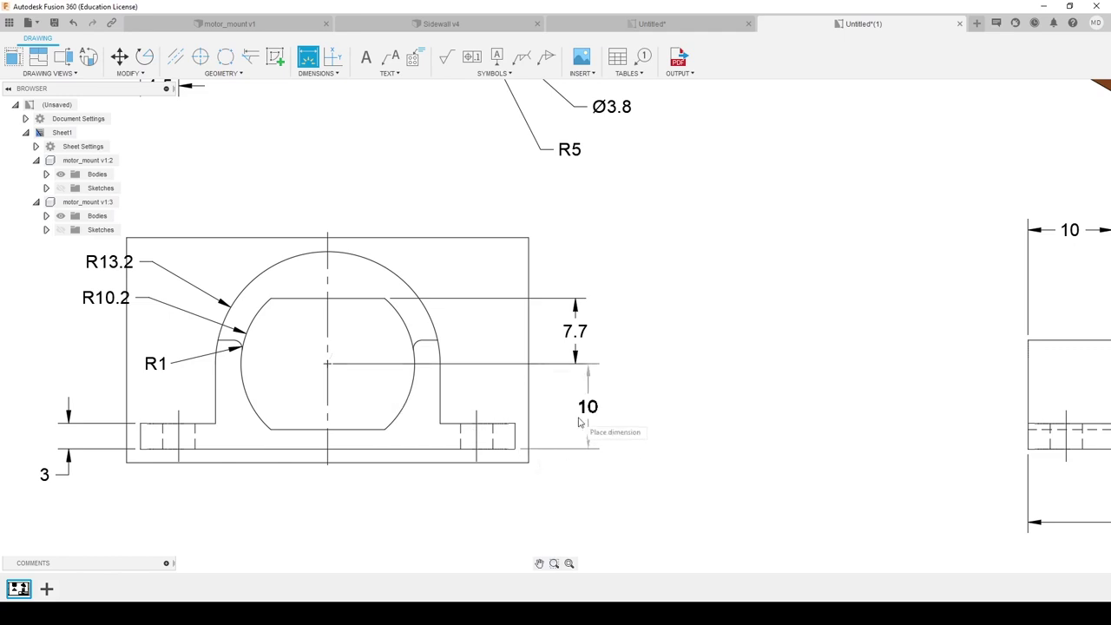
click(578, 421)
Dimension the thickness between the bore's lower flat and the underside of the base in the front view
middle_drag(657, 413, 613, 422)
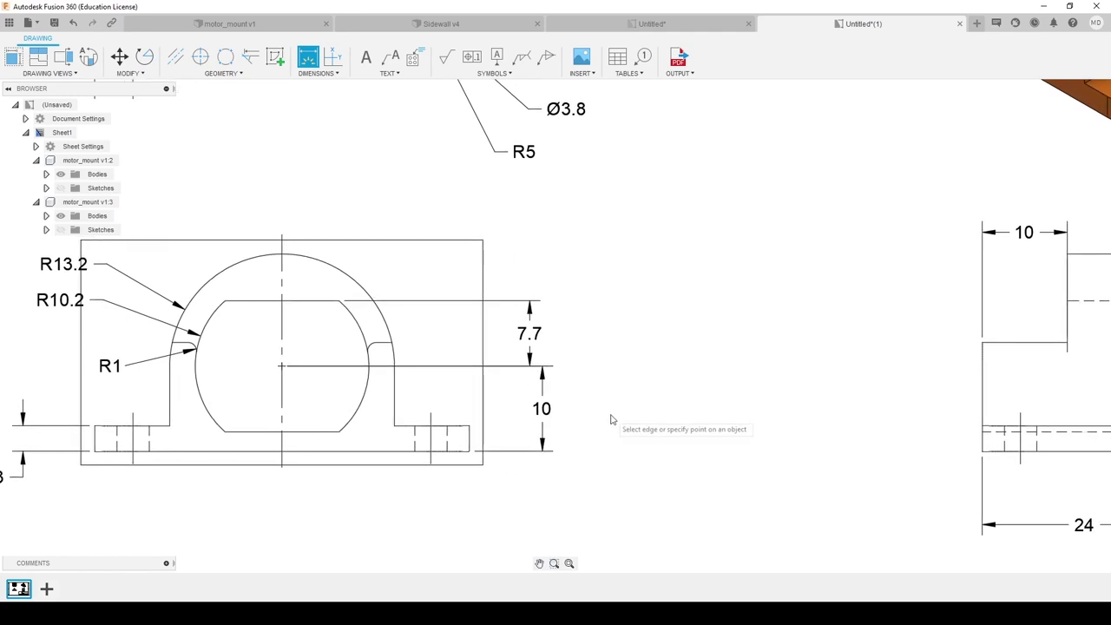
scroll(484, 443, up, 1)
click(321, 429)
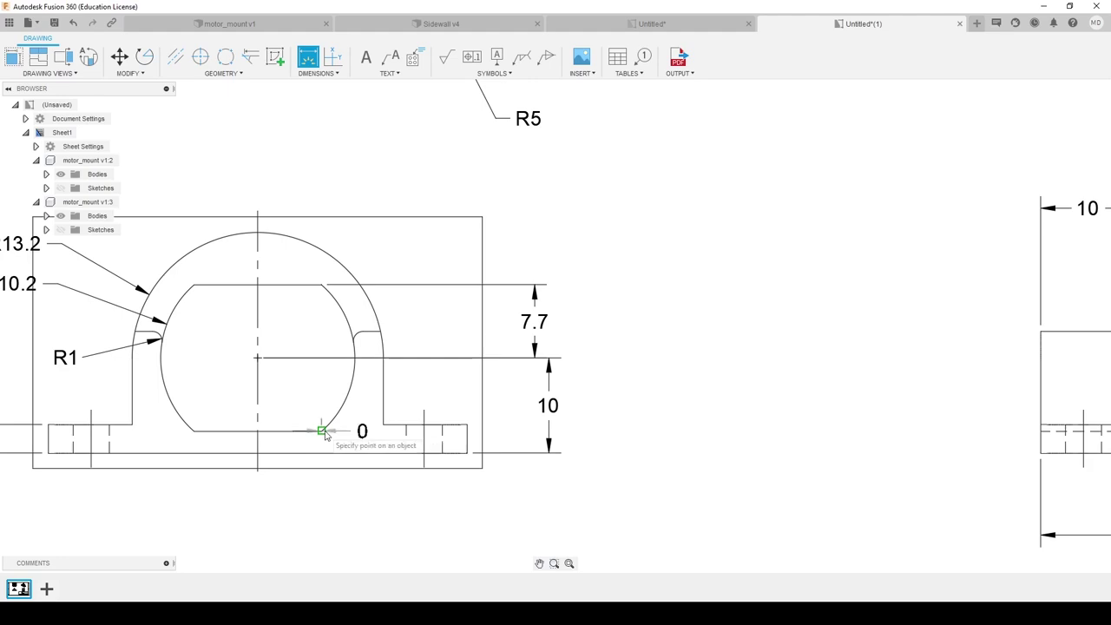
click(354, 452)
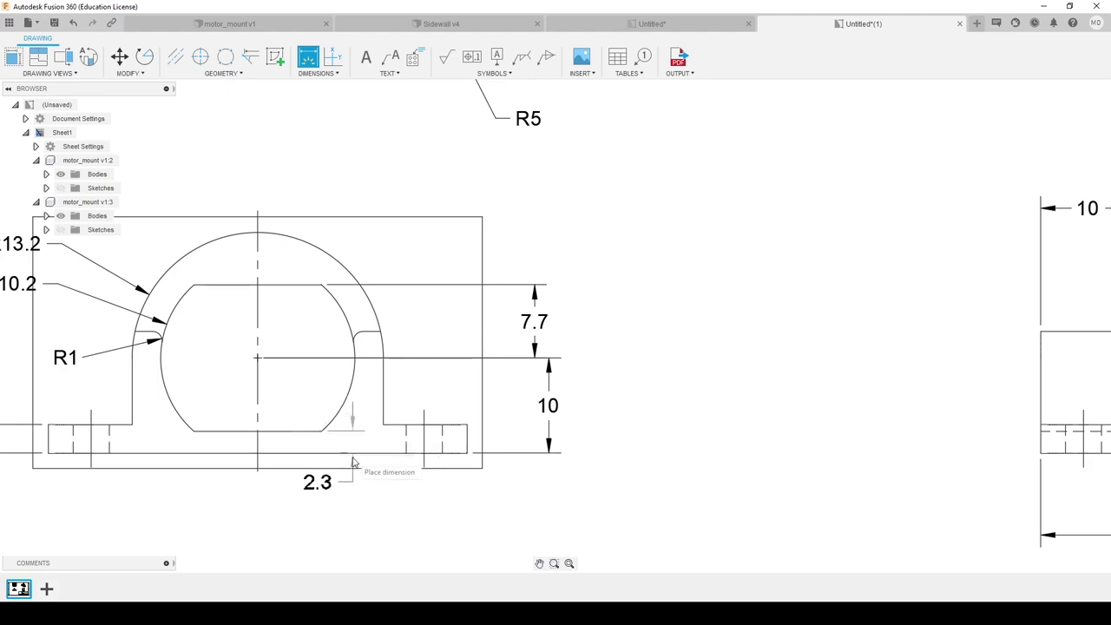
click(358, 477)
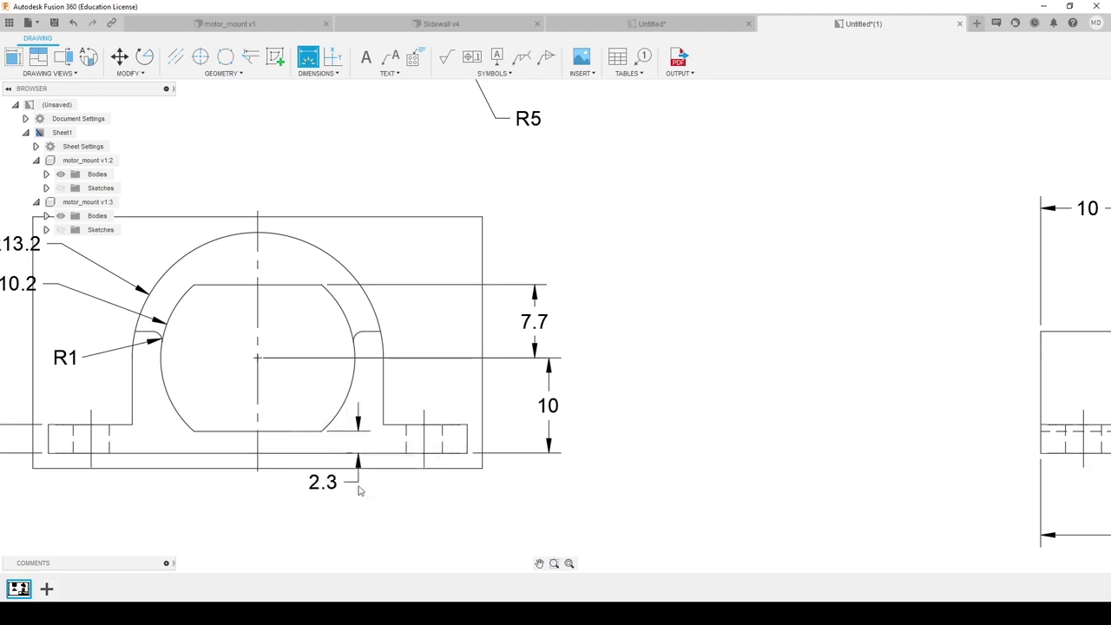
Dimension the vertical distance from the side ledge beside the arch to the bore's center in the front view
middle_drag(623, 401, 590, 405)
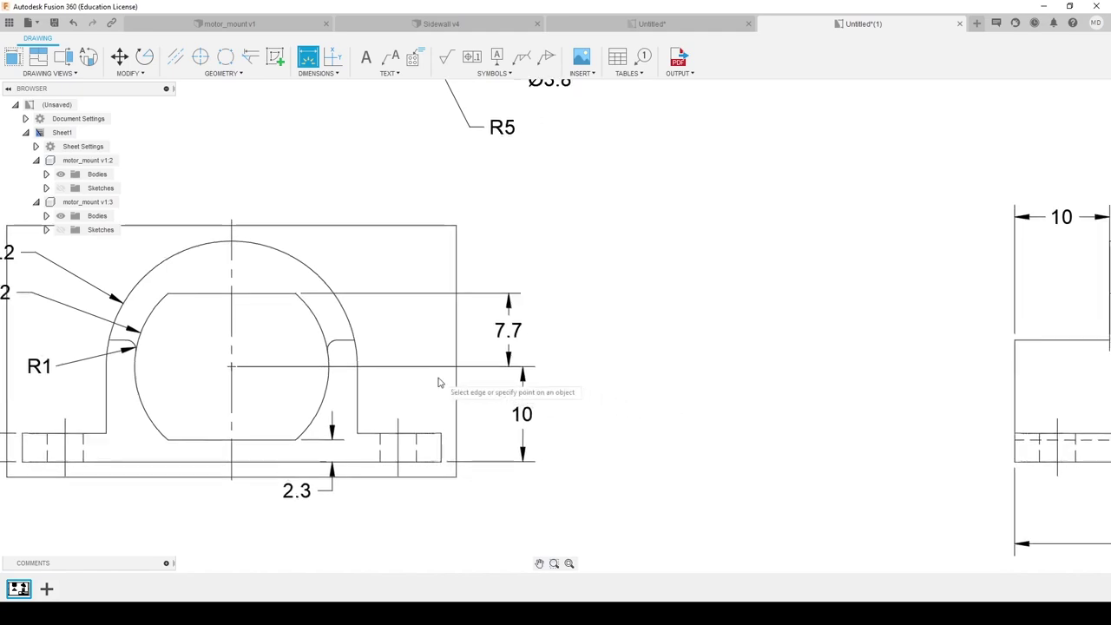
click(354, 339)
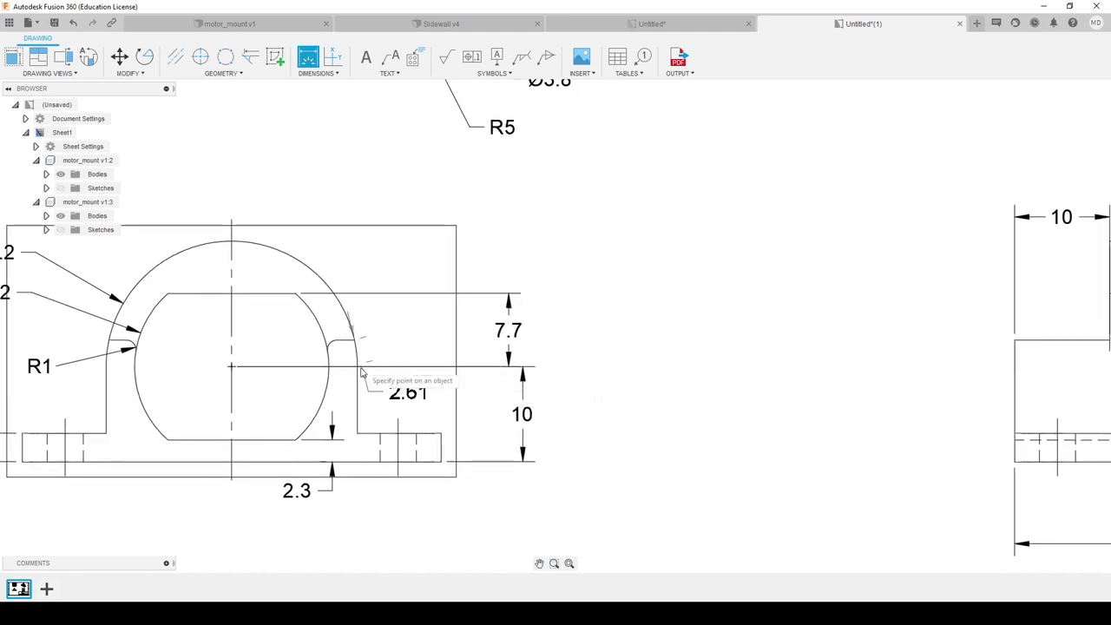
click(231, 366)
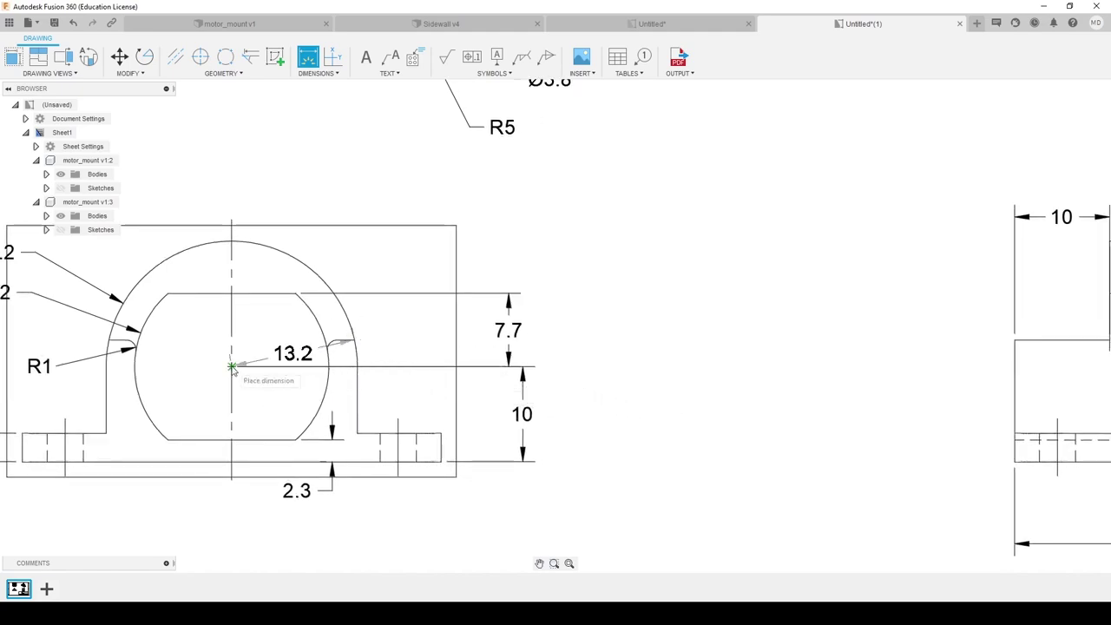
click(448, 356)
middle_drag(336, 344, 402, 327)
scroll(546, 330, down, 4)
scroll(582, 356, down, 3)
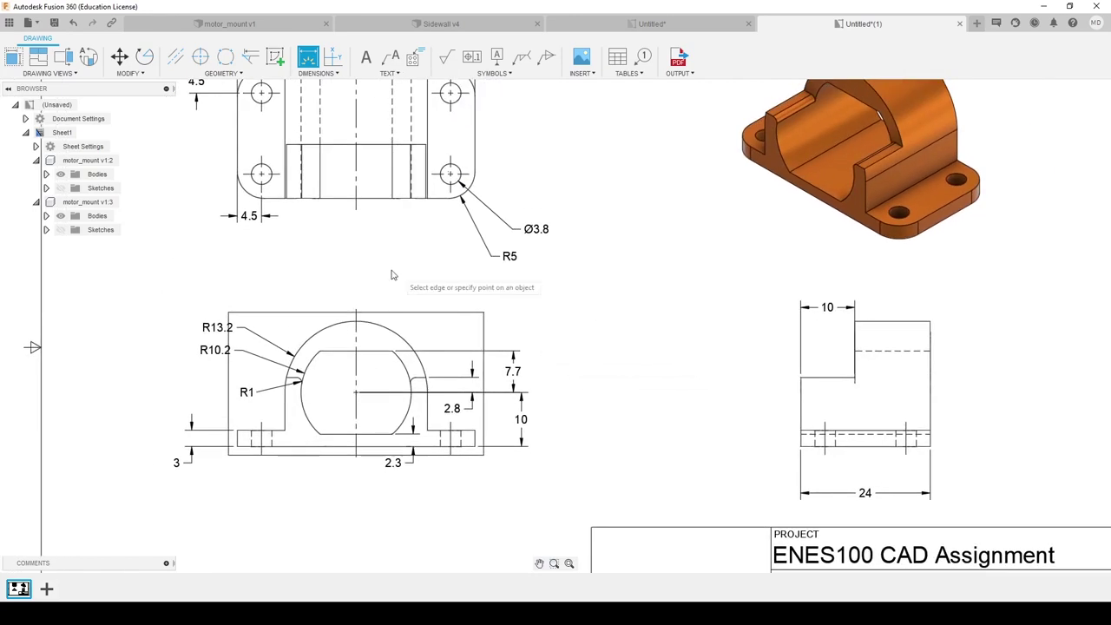
key(Escape)
Add the prefix "4 X" to the mounting hole diameter dimension in the top view
middle_drag(566, 262, 581, 306)
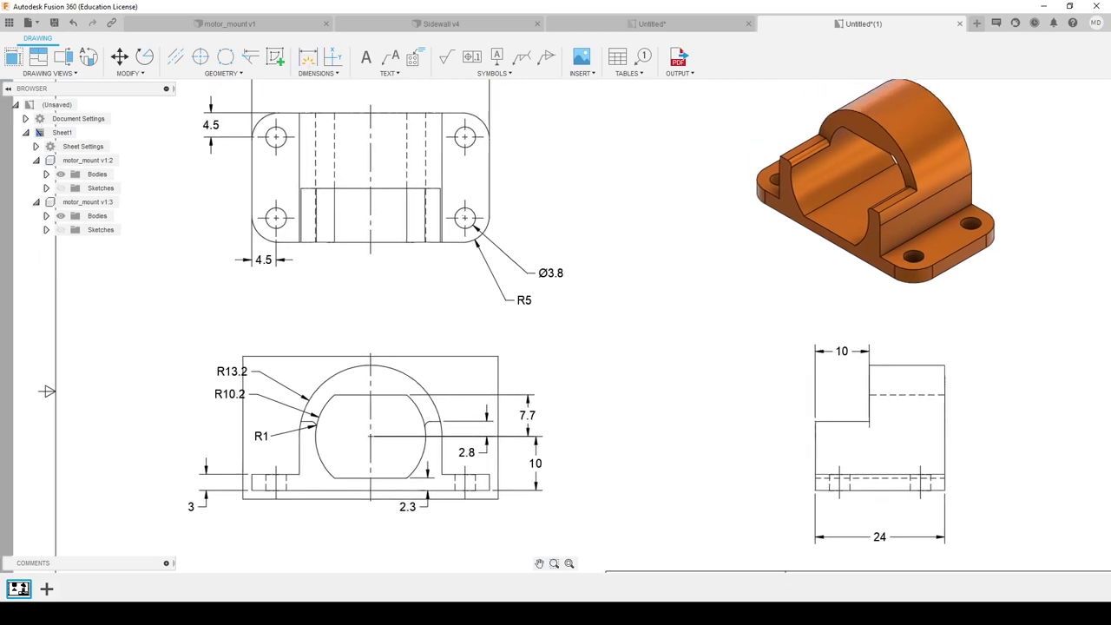
double_click(552, 276)
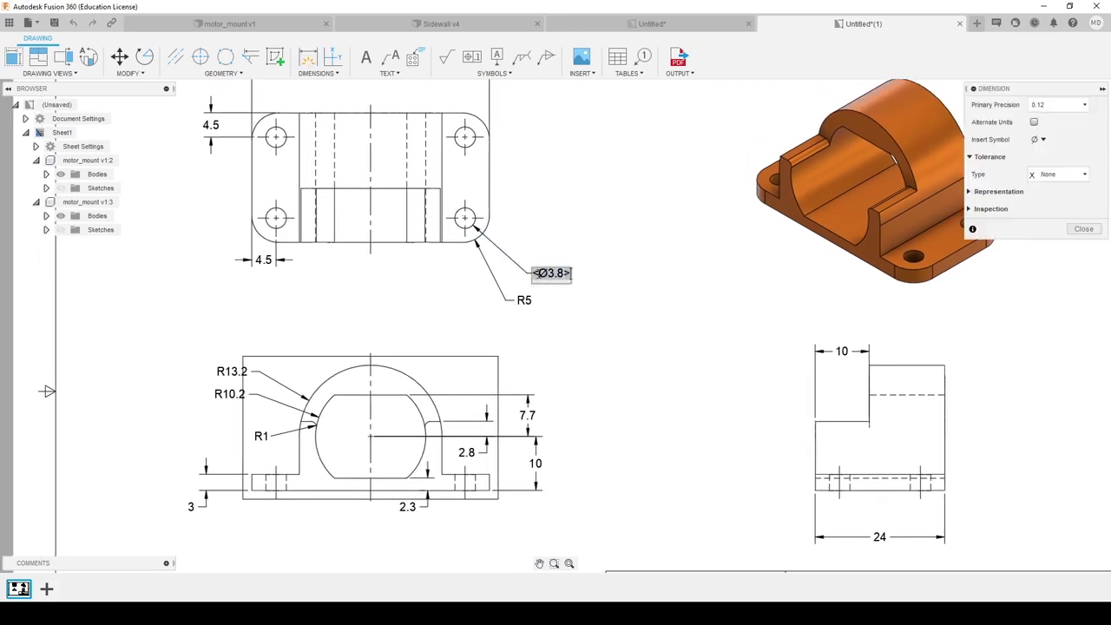
text(4 x)
key(BackSpace)
key(BackSpace)
text(C)
key(BackSpace)
text(X)
key(Return)
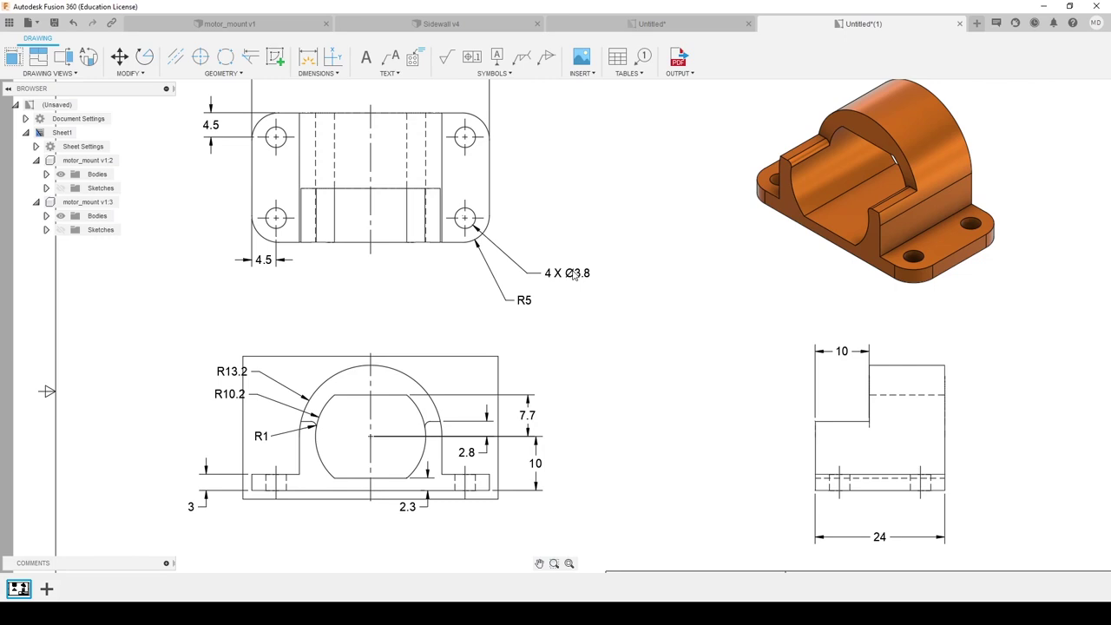
Add the prefix "4 X" to the corner radius dimension in the top view
double_click(523, 299)
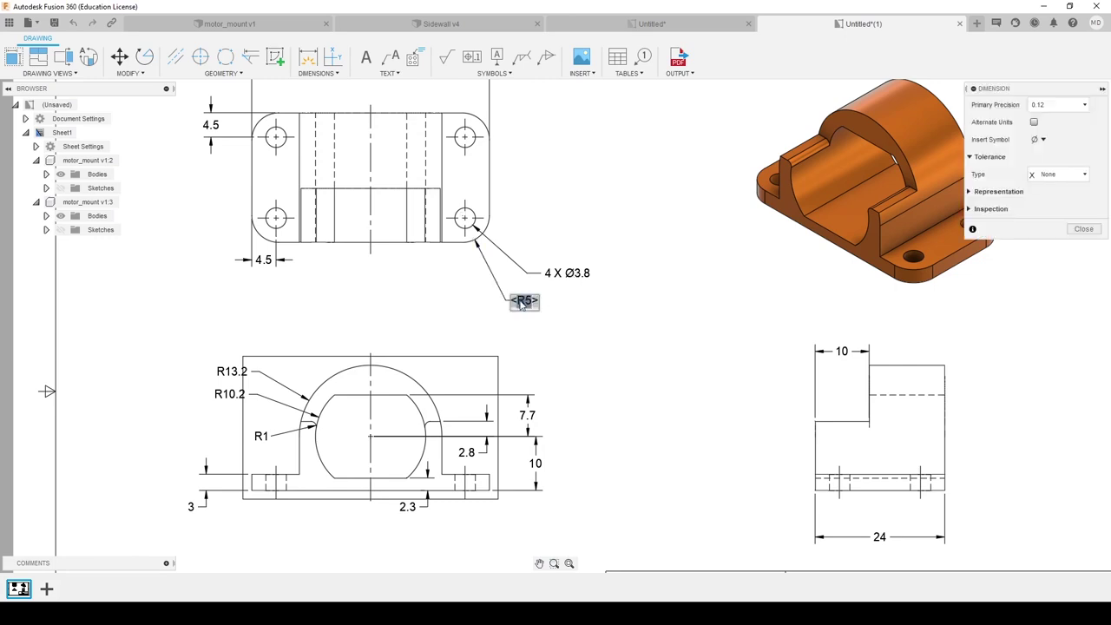
text(4 X)
key(Return)
Add the prefix "4 X" to the horizontal hole-to-edge dimension in the top view
double_click(263, 262)
text(3)
key(BackSpace)
text(4 )
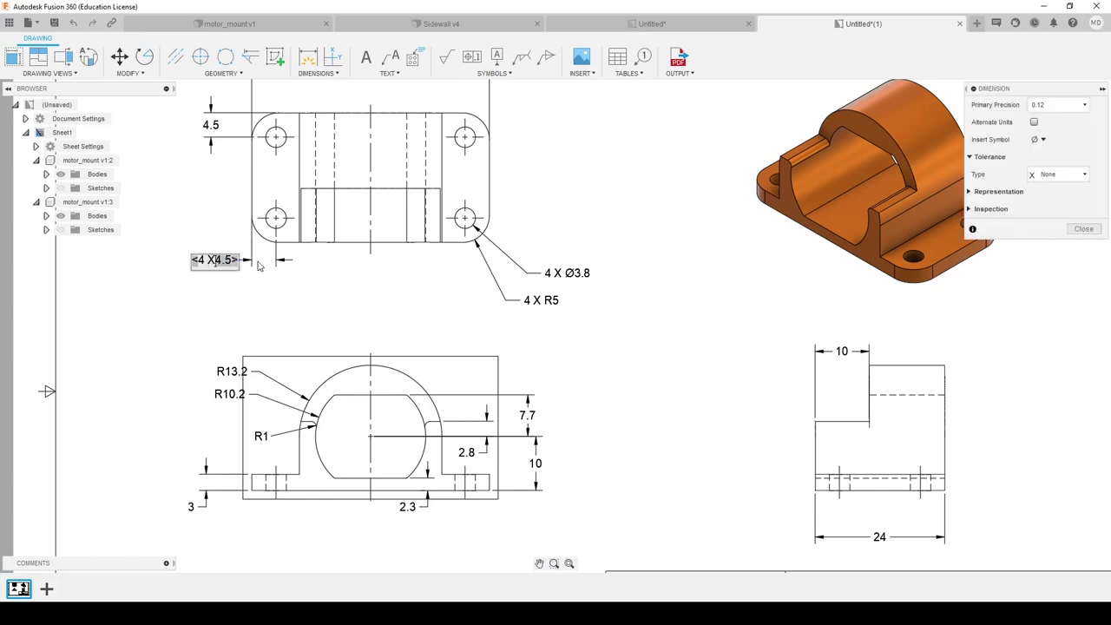
text(X)
key(Return)
Add the prefix "4 X" to the vertical hole-to-edge dimension in the top view
middle_drag(339, 268, 370, 350)
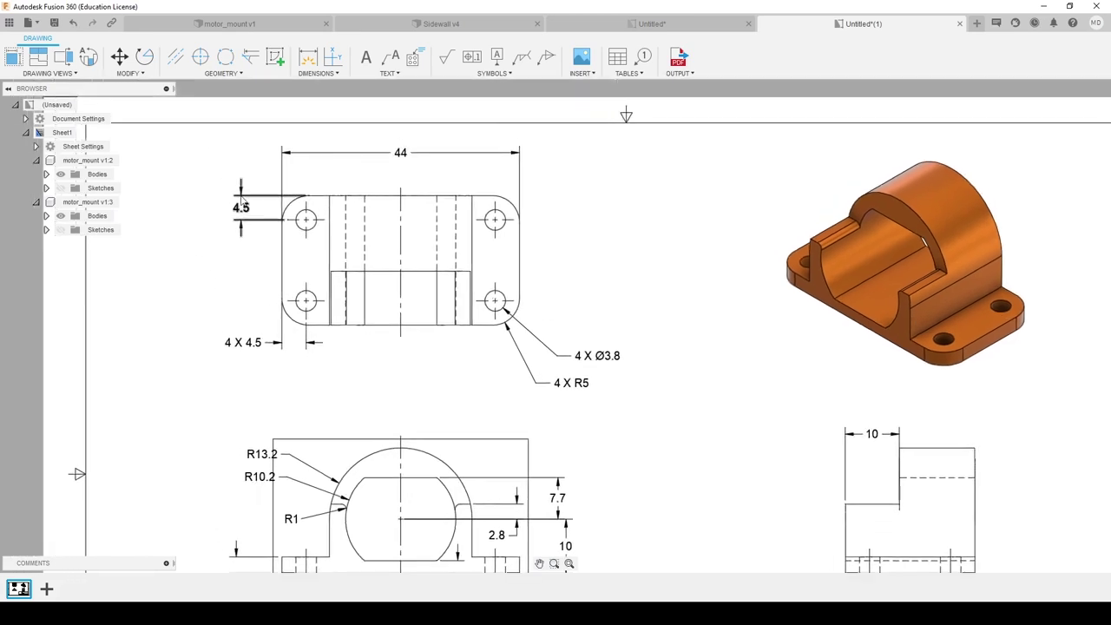
double_click(241, 207)
text(4X)
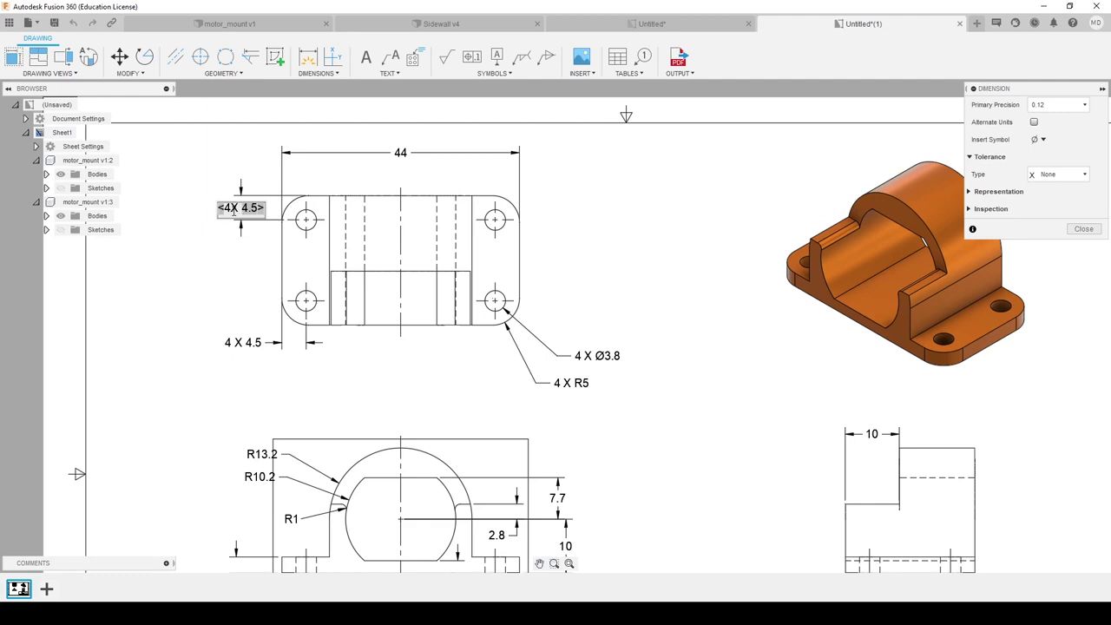
key(Return)
Add the prefix "2 X" to the small fillet's radius dimension in the front view
middle_drag(365, 307, 360, 159)
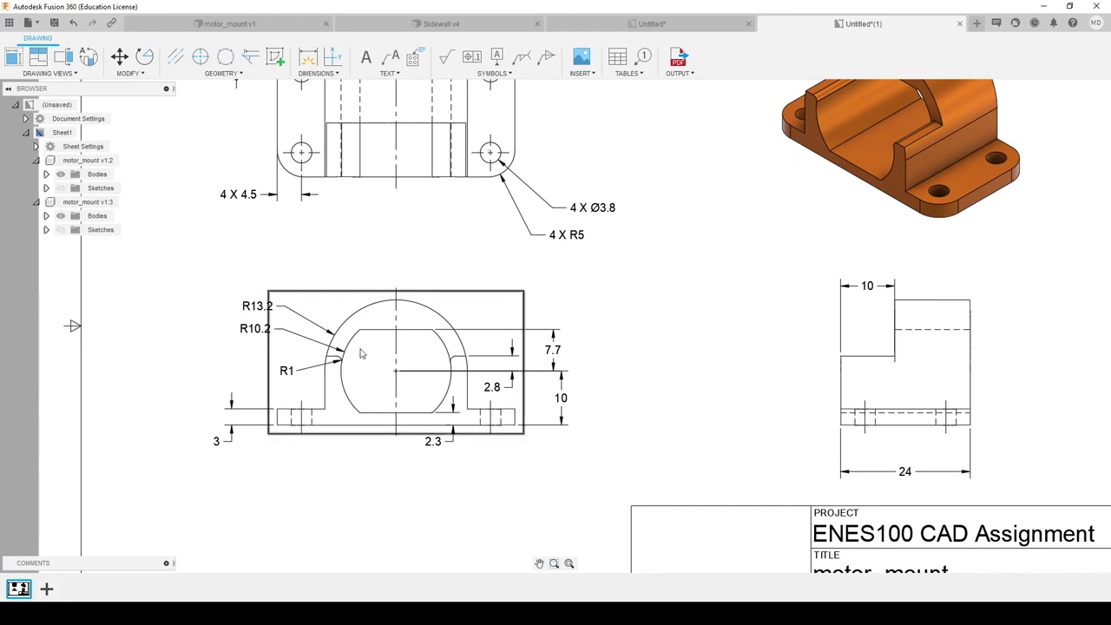
middle_drag(583, 273, 549, 265)
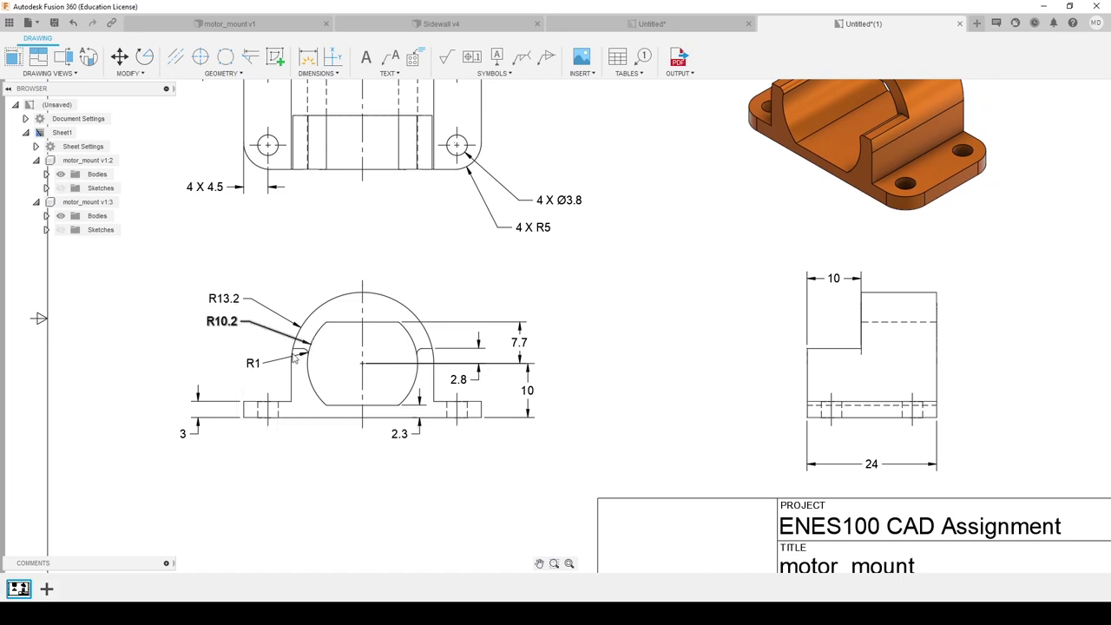
double_click(252, 363)
text(2 X)
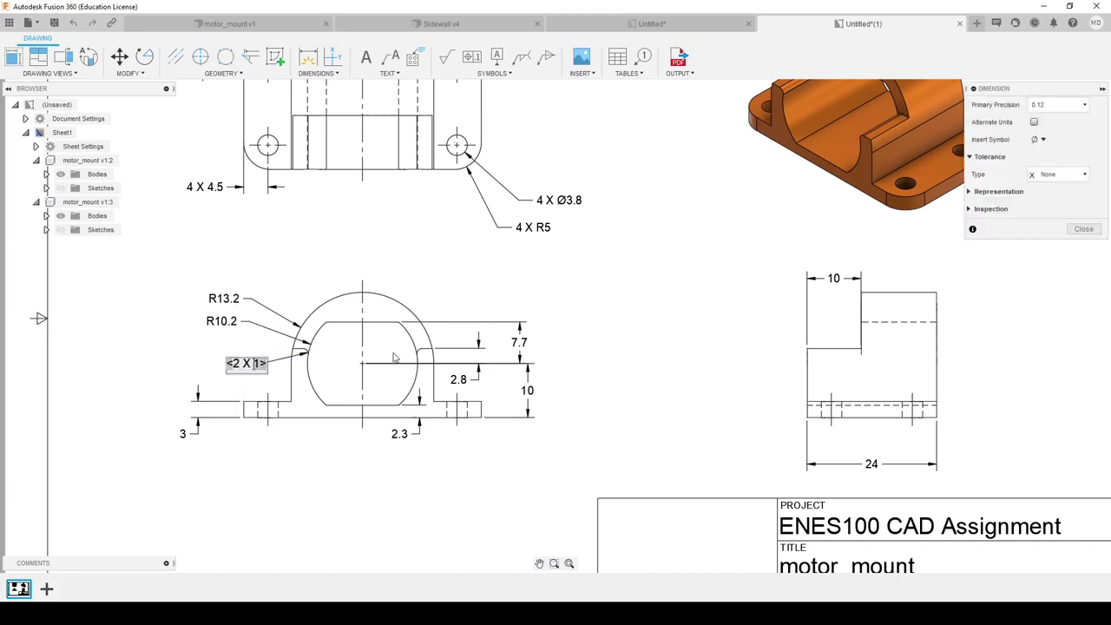
click(393, 358)
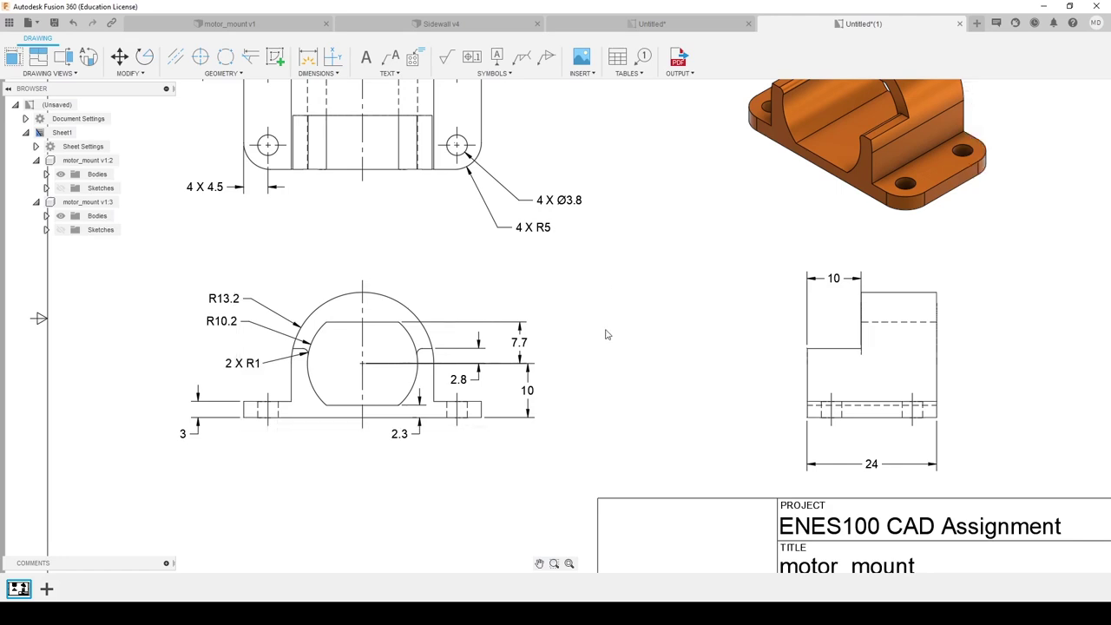
Add the prefix "2 X" to the ledge-to-bore-center dimension in the front view and shift its text slightly away from the arch
double_click(460, 382)
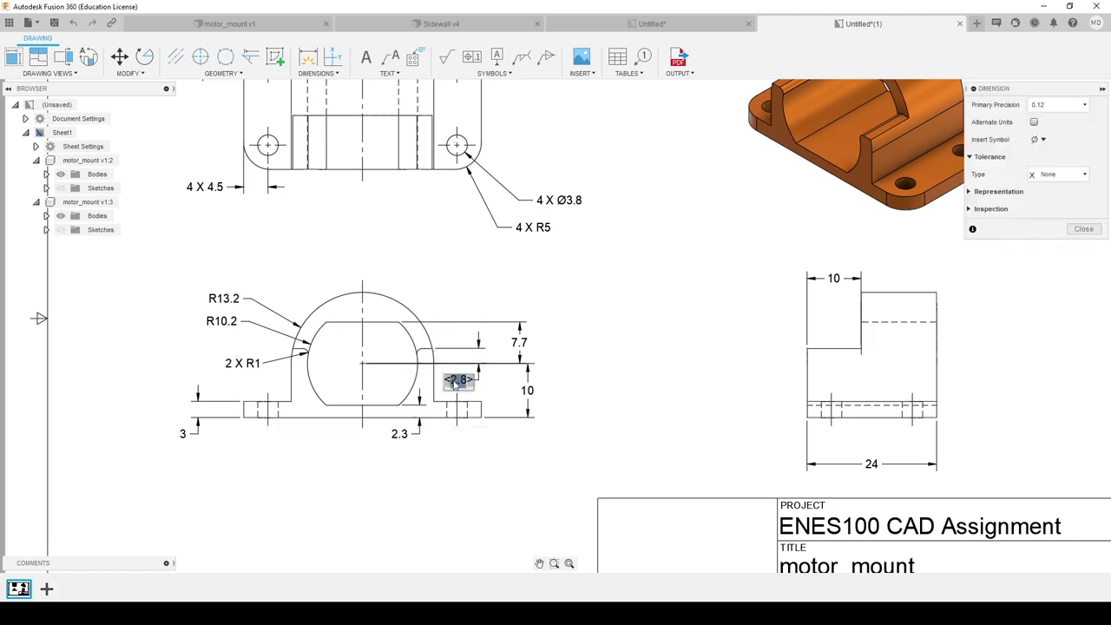
key(Left)
text(2 X)
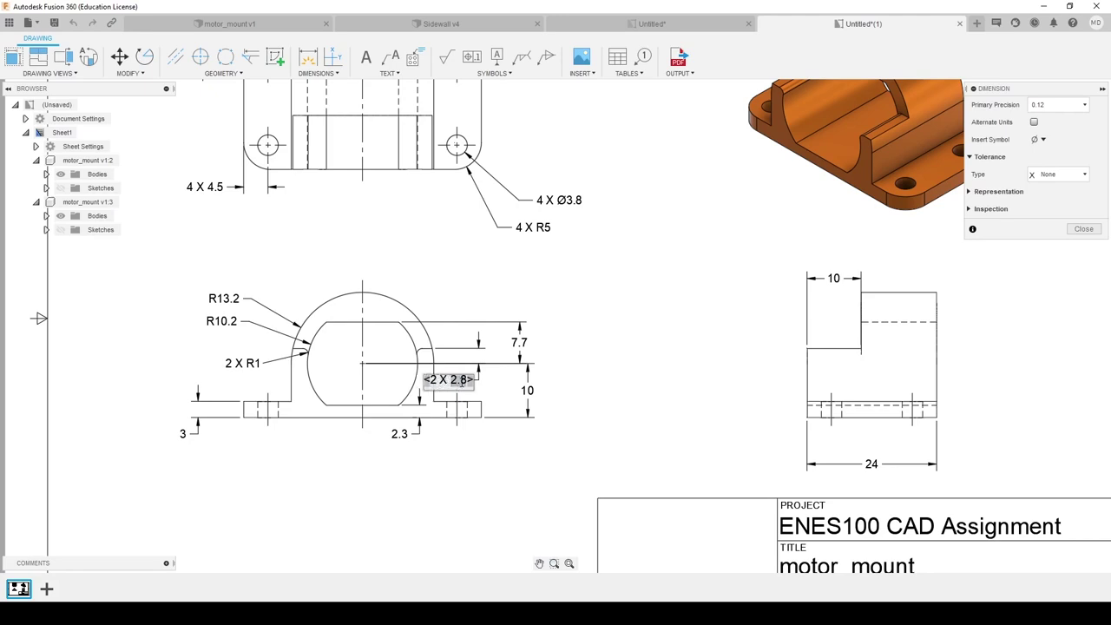
click(460, 391)
click(458, 383)
drag(449, 381, 464, 380)
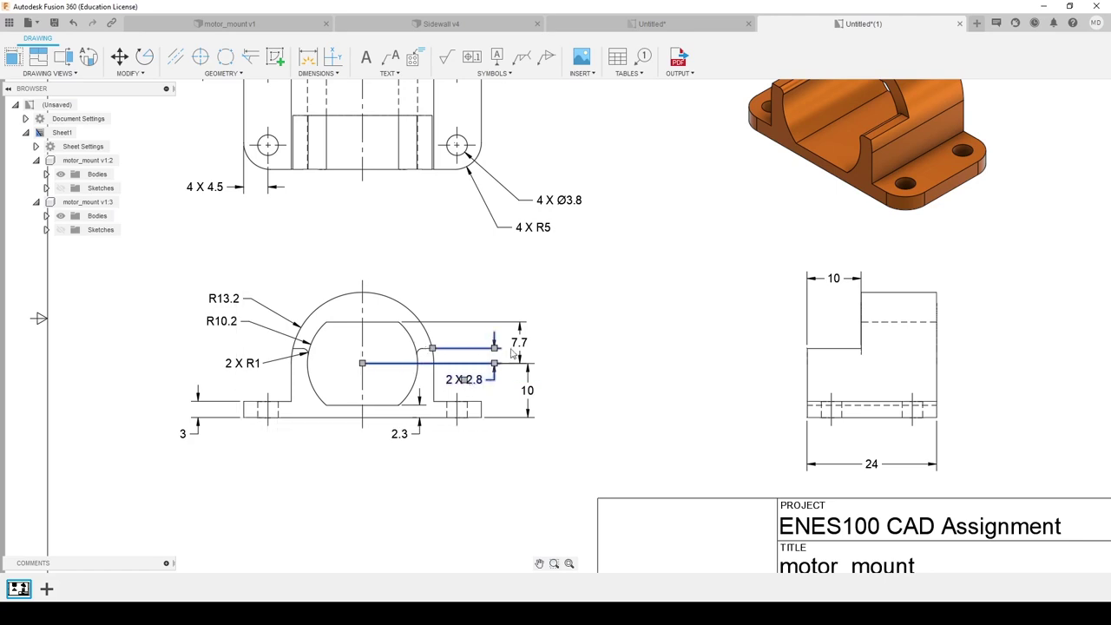
click(651, 351)
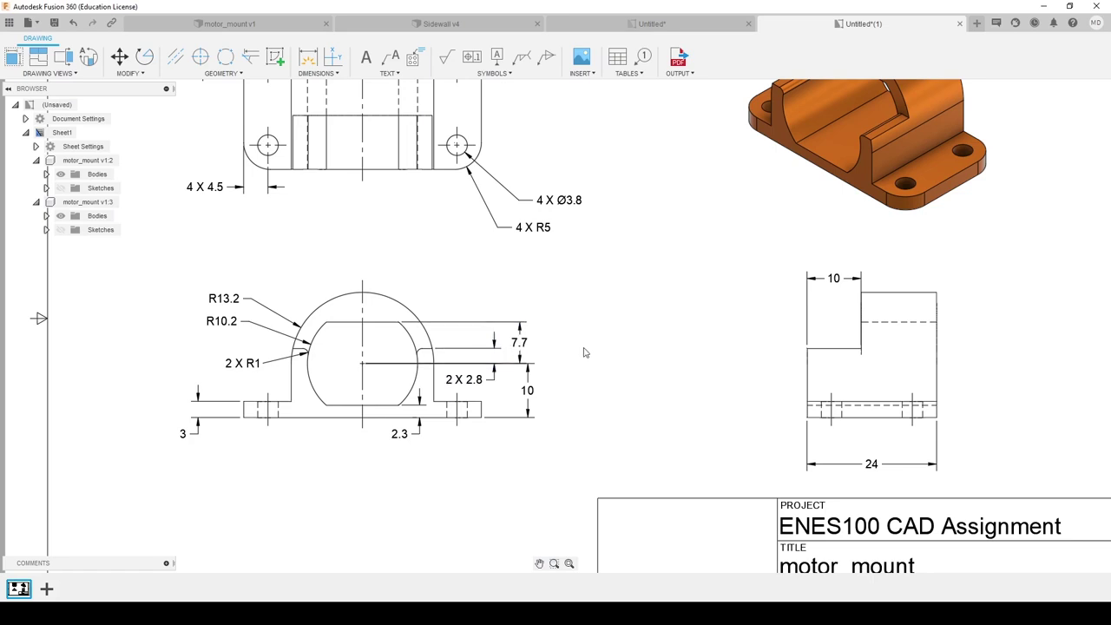
Place a text note reading "Note: All units in mm." just above the title block
middle_drag(653, 358, 596, 353)
click(361, 62)
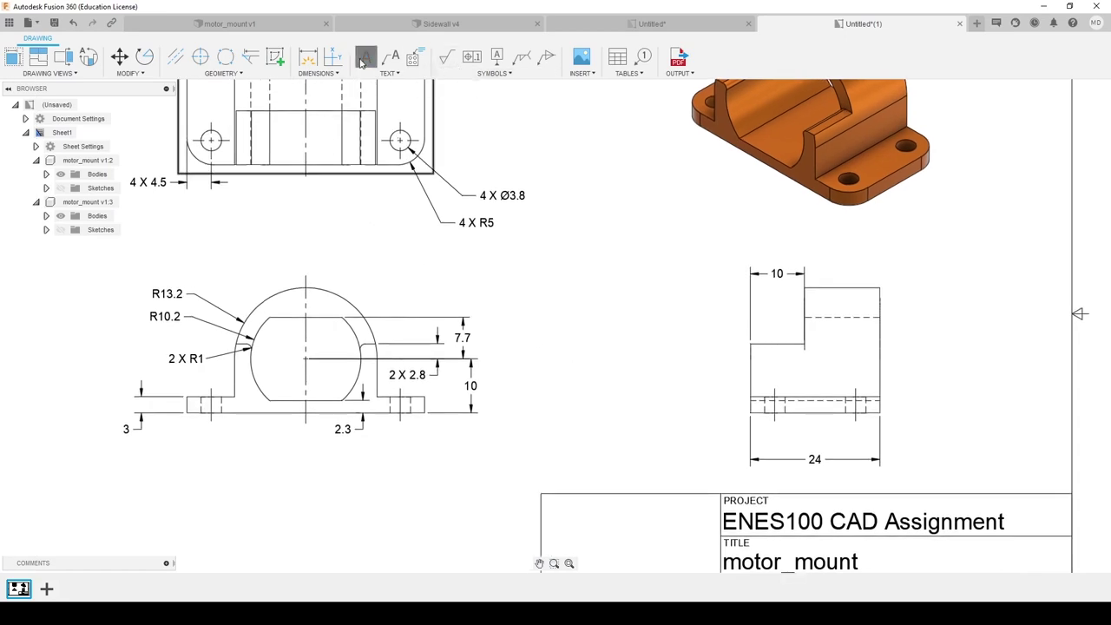
click(573, 469)
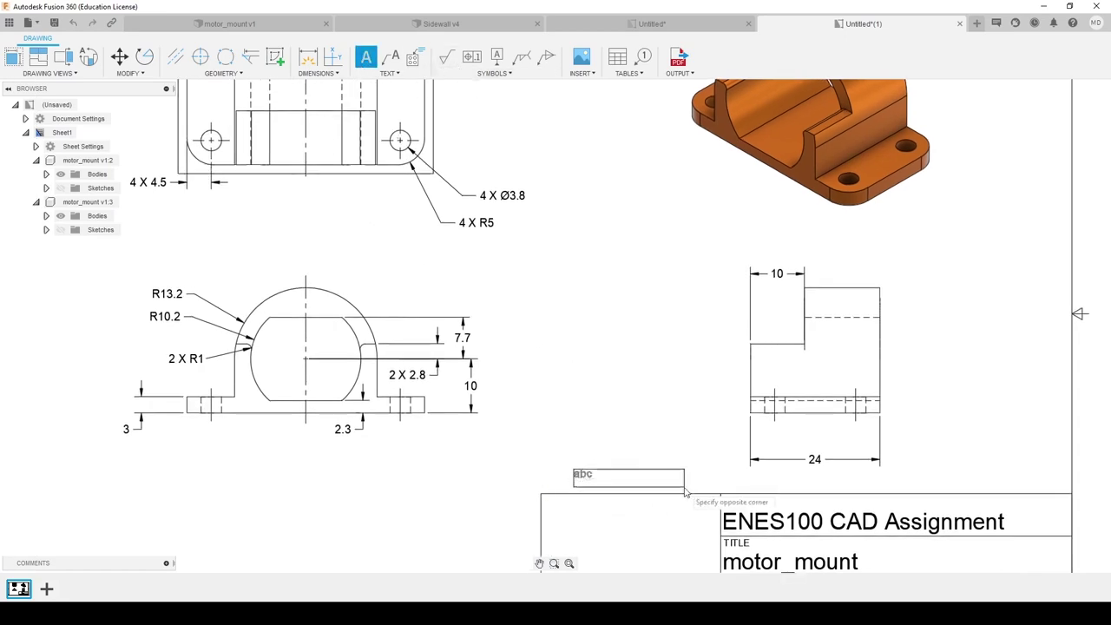
click(685, 492)
text(nOTE)
key(BackSpace)
key(BackSpace)
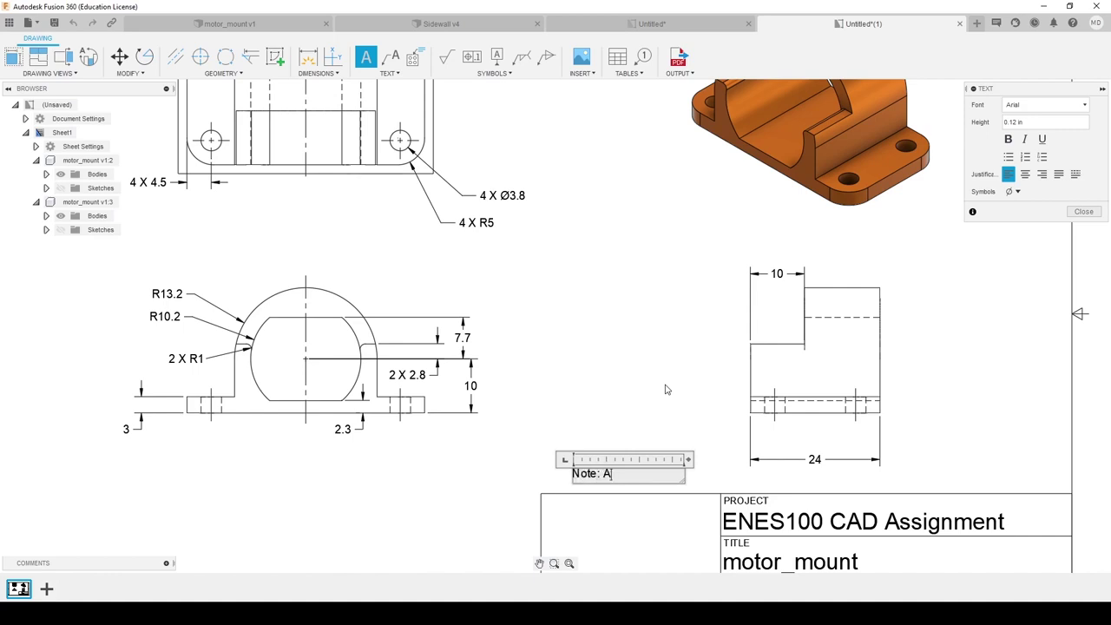
text(Note: All units)
text(in mm.)
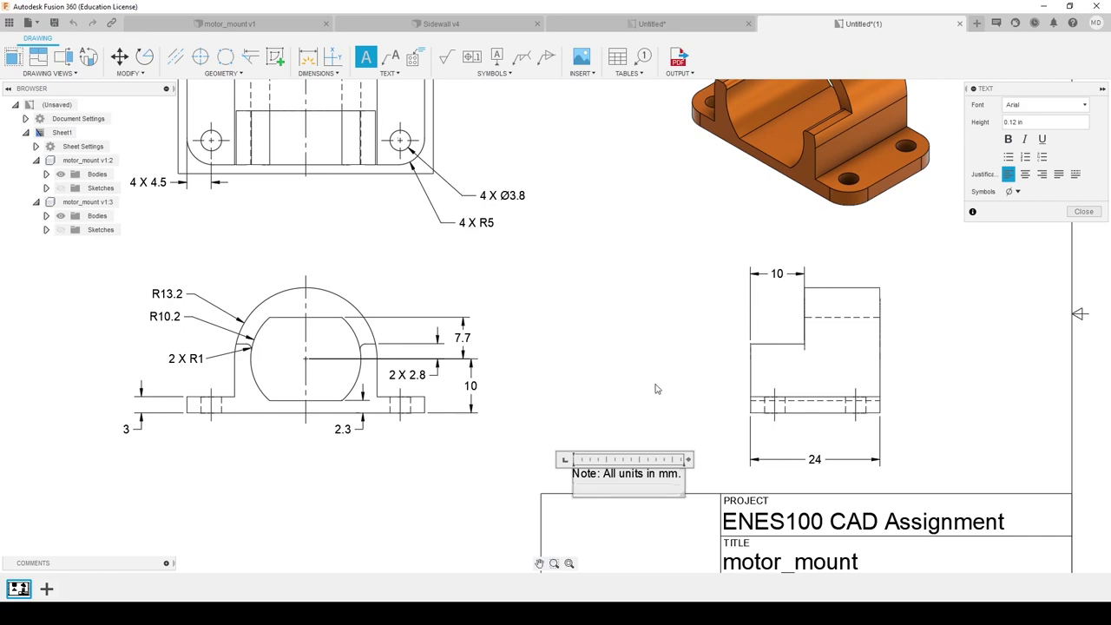
click(655, 390)
scroll(655, 390, down, 5)
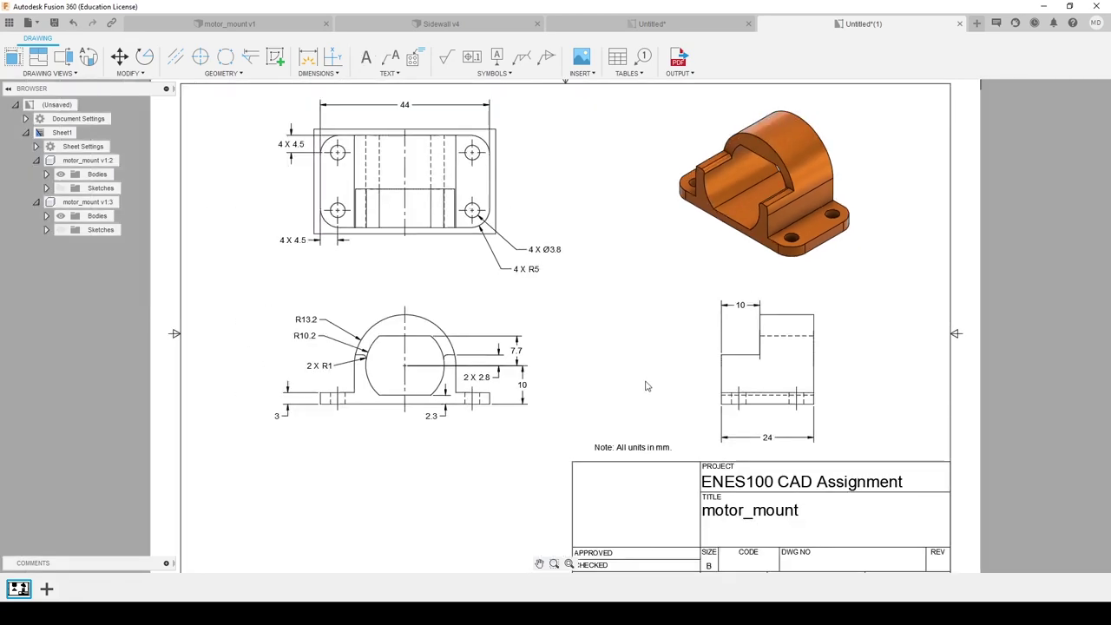
scroll(590, 377, down, 1)
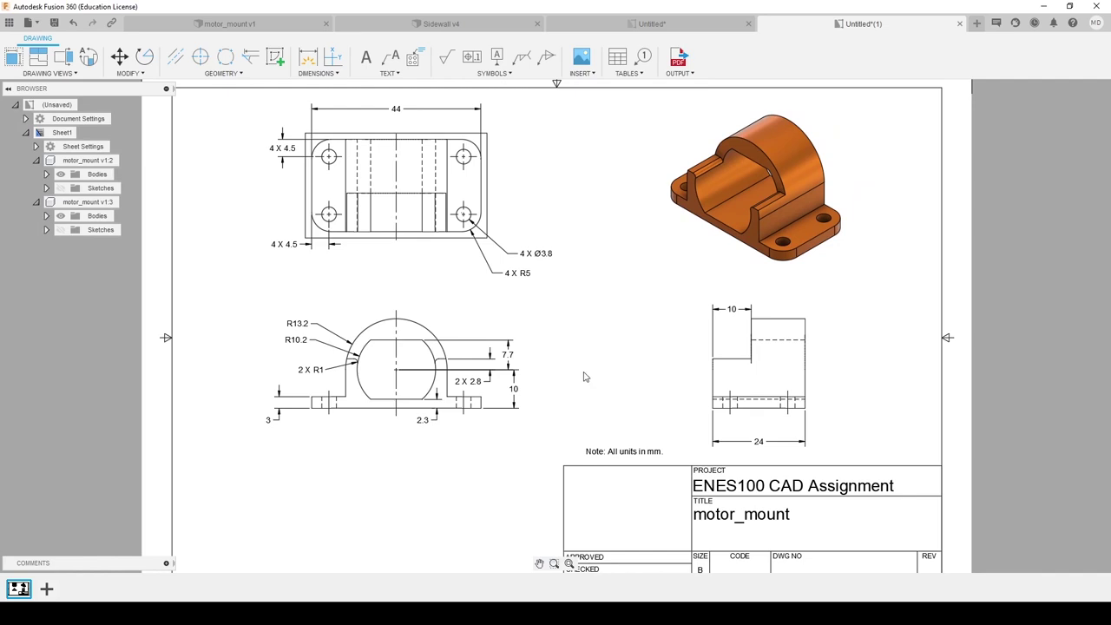
scroll(580, 380, down, 1)
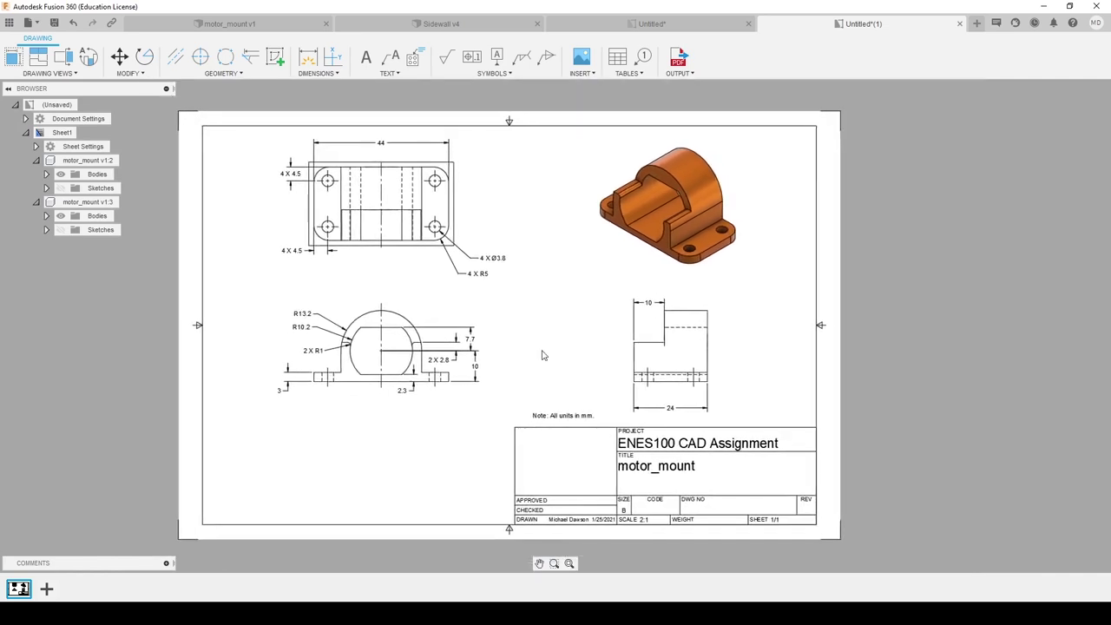